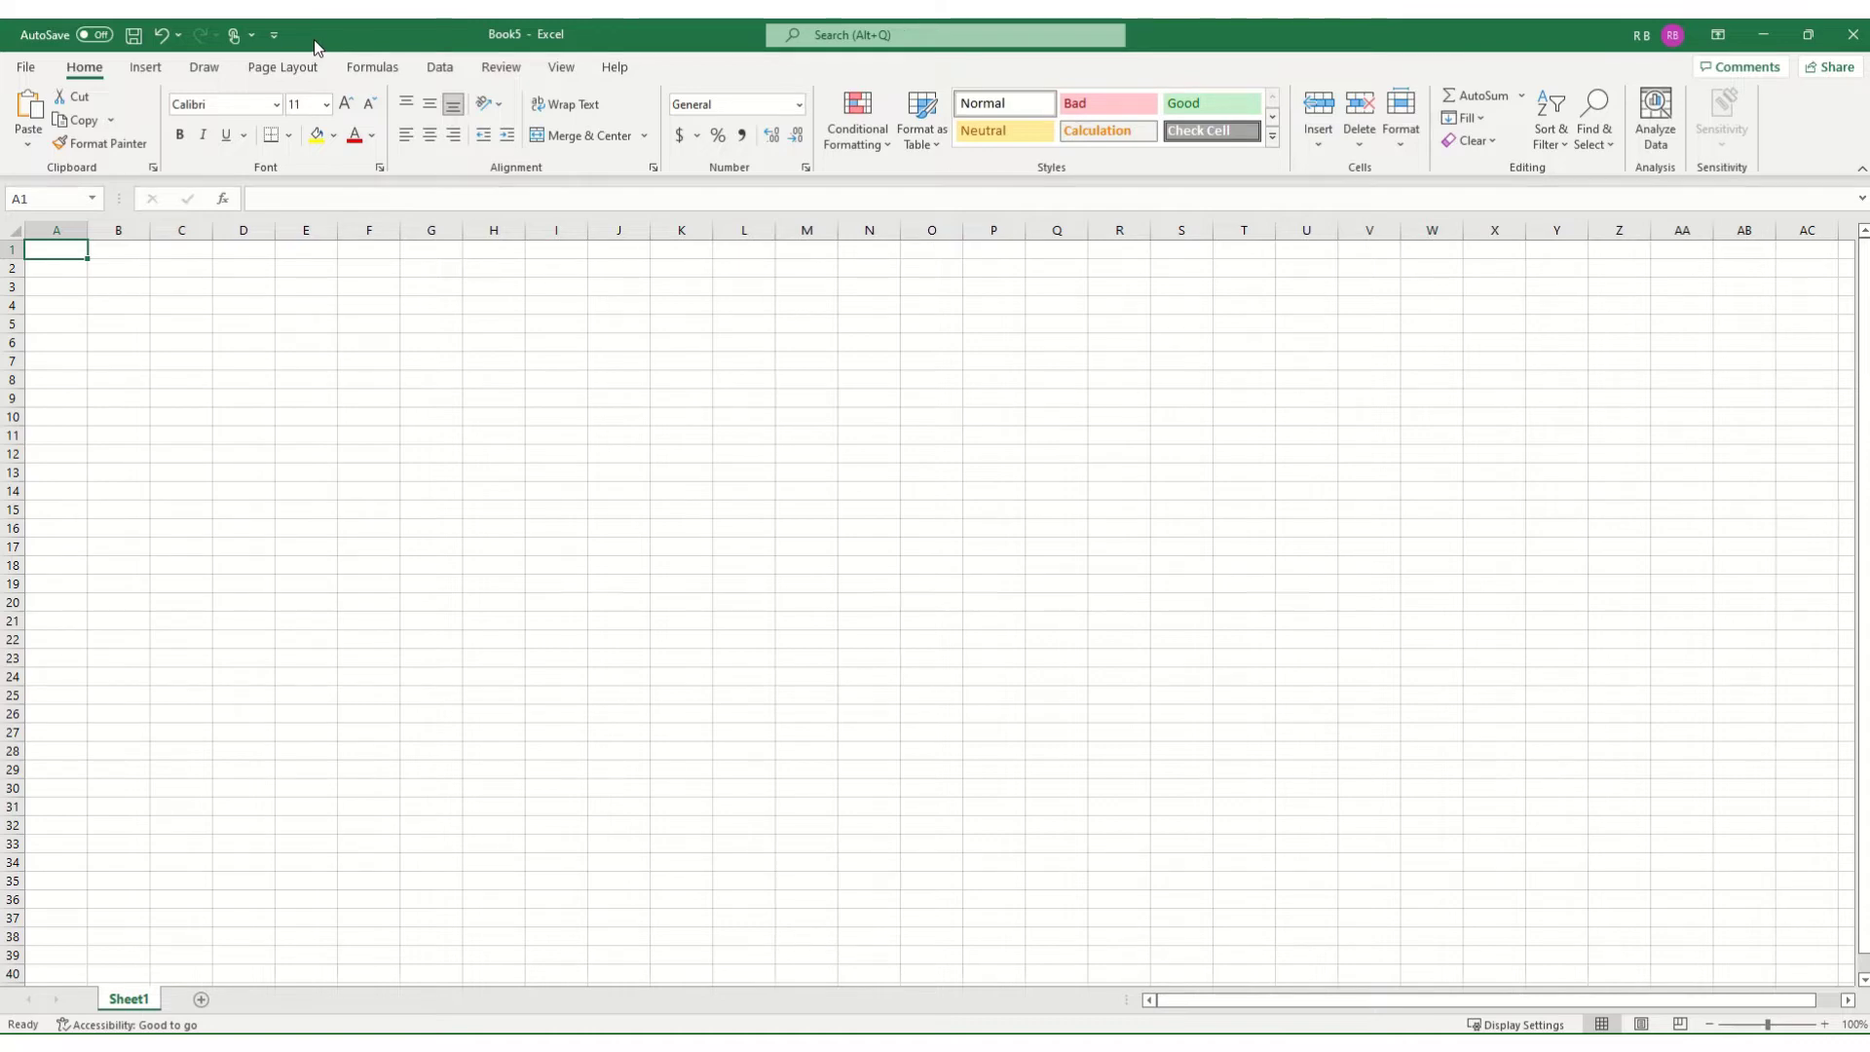
- Browse for a file to open in the HDPE folder inside Documents > Polymer Data
left_click(28, 67)
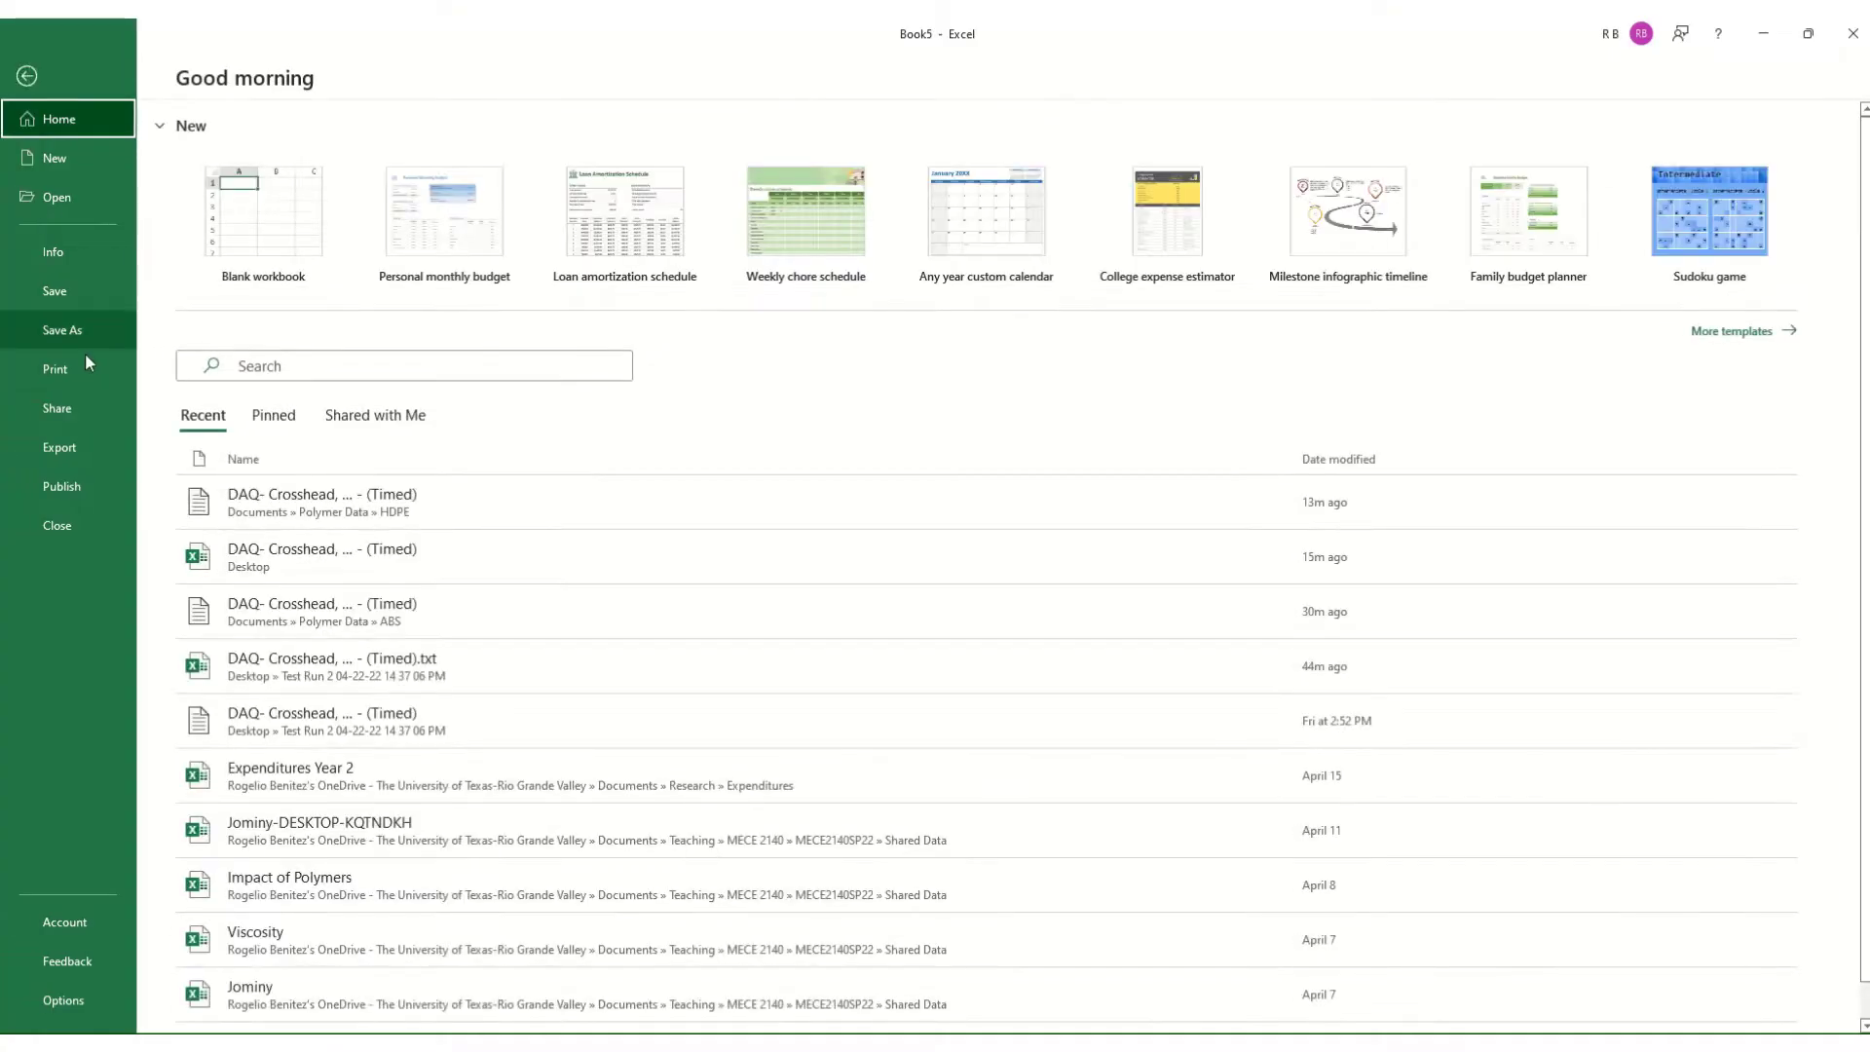
left_click(67, 204)
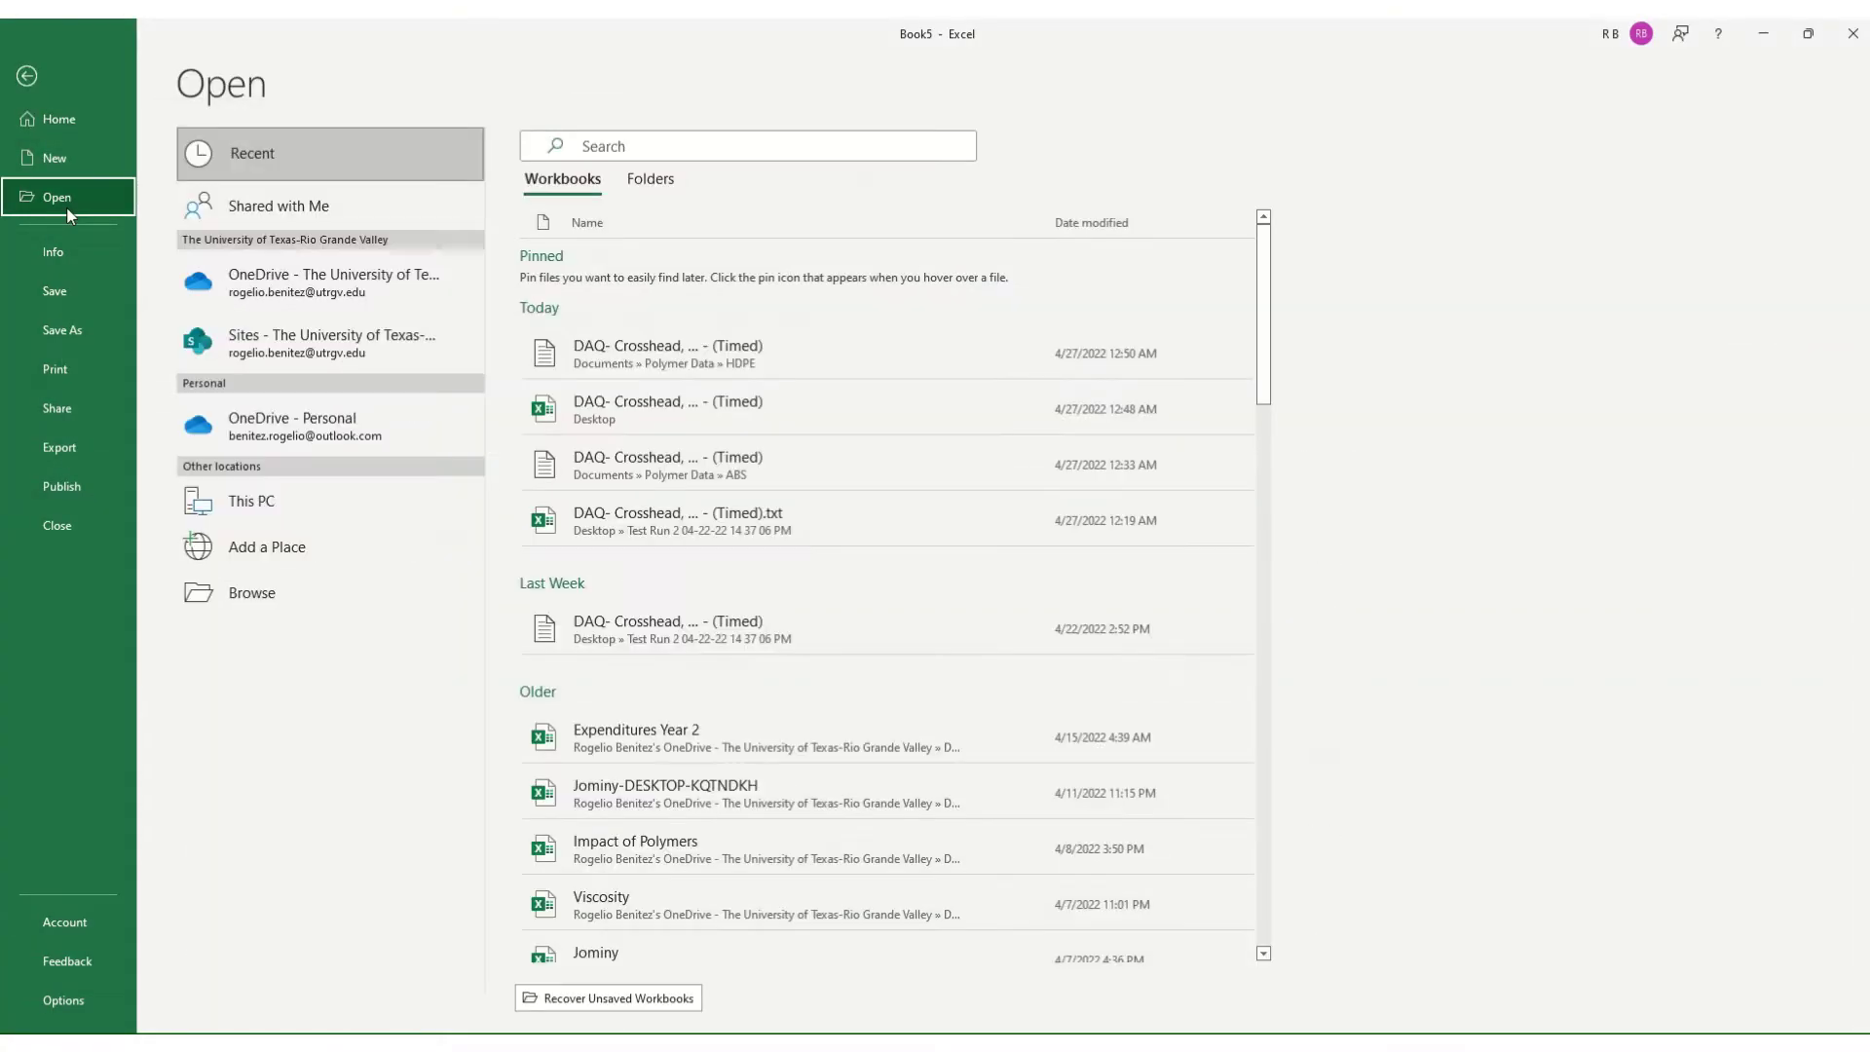
left_click(261, 598)
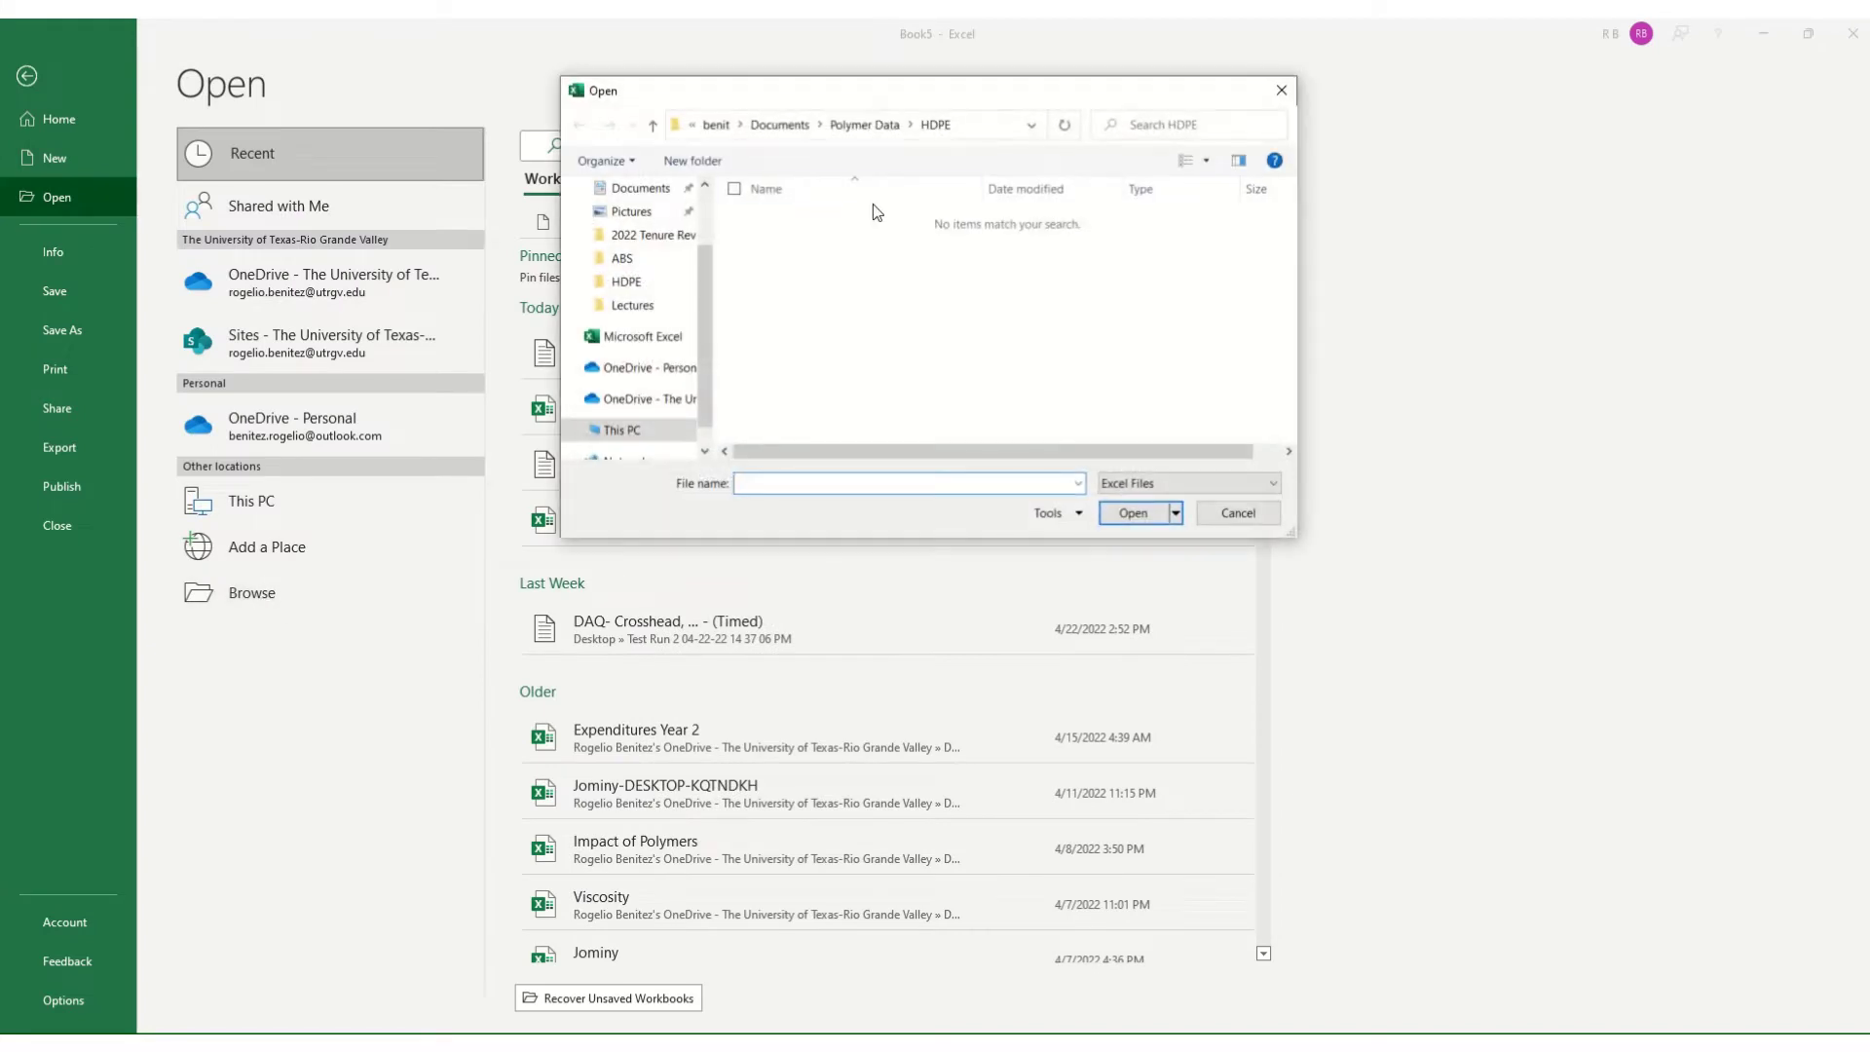
left_click(786, 127)
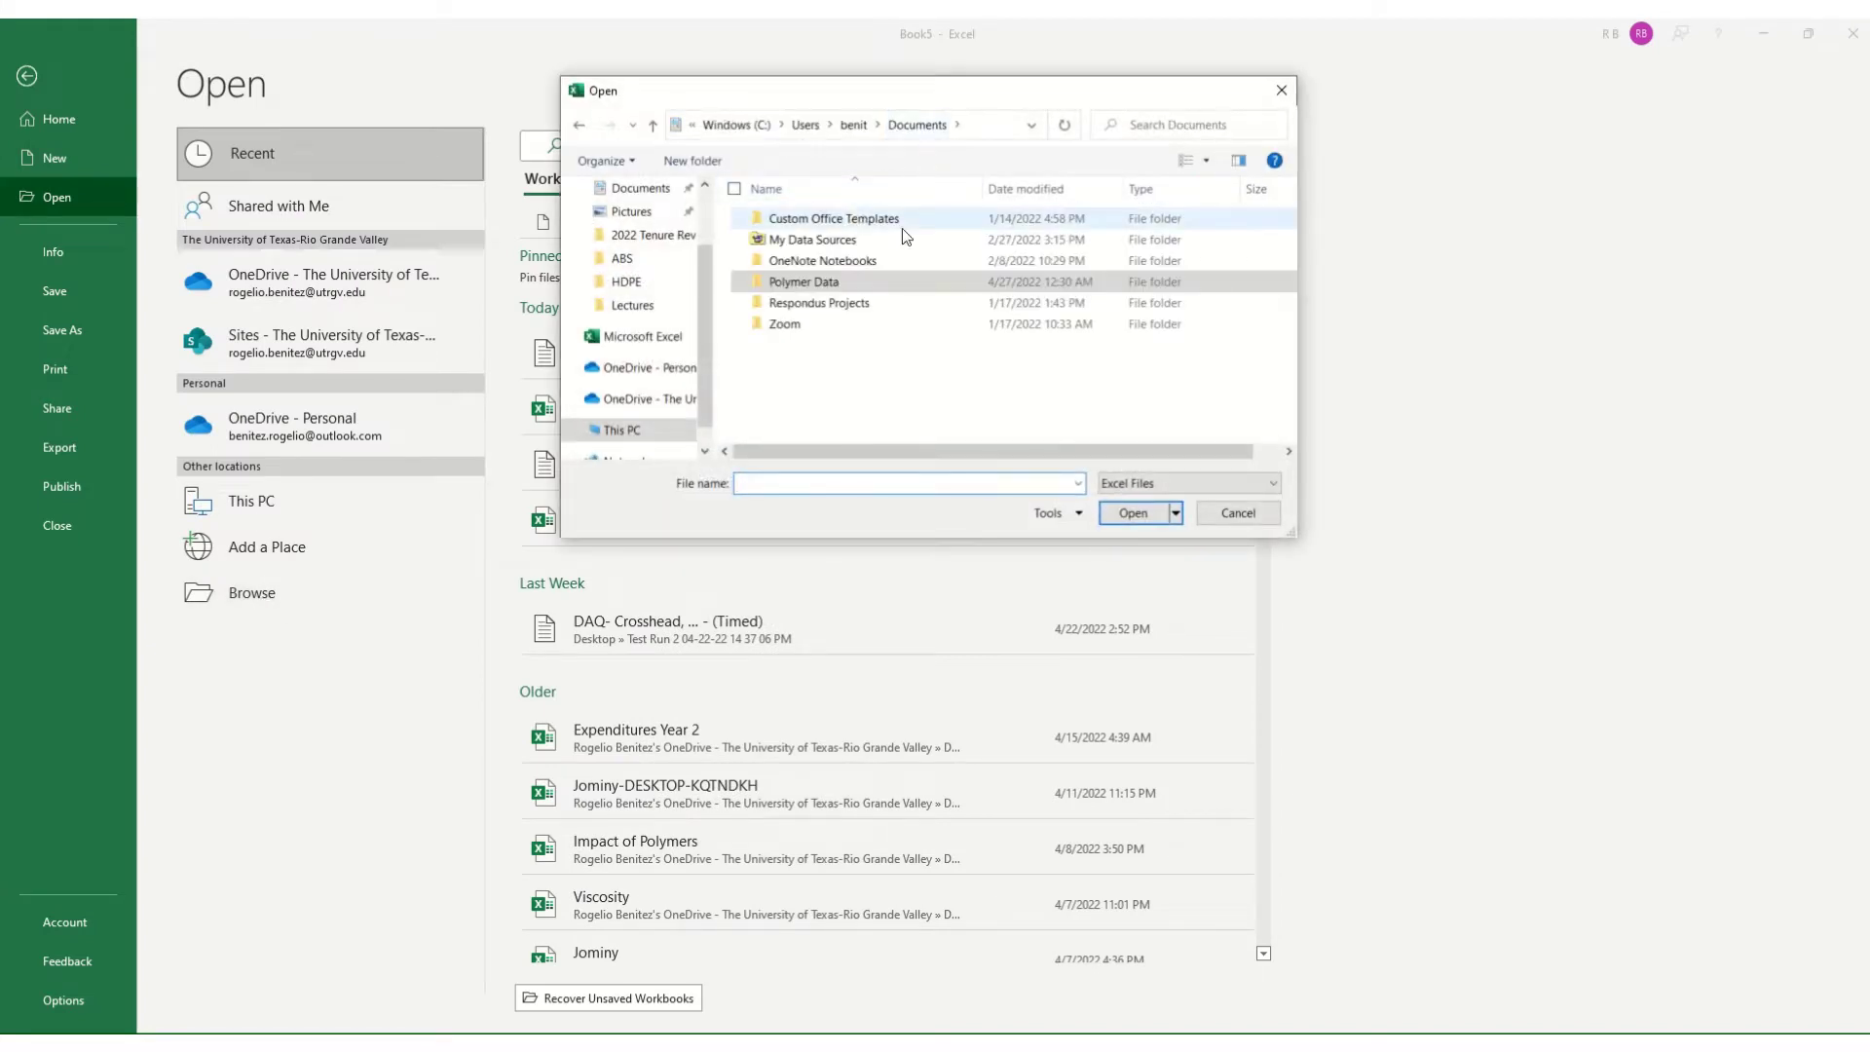
double_click(805, 284)
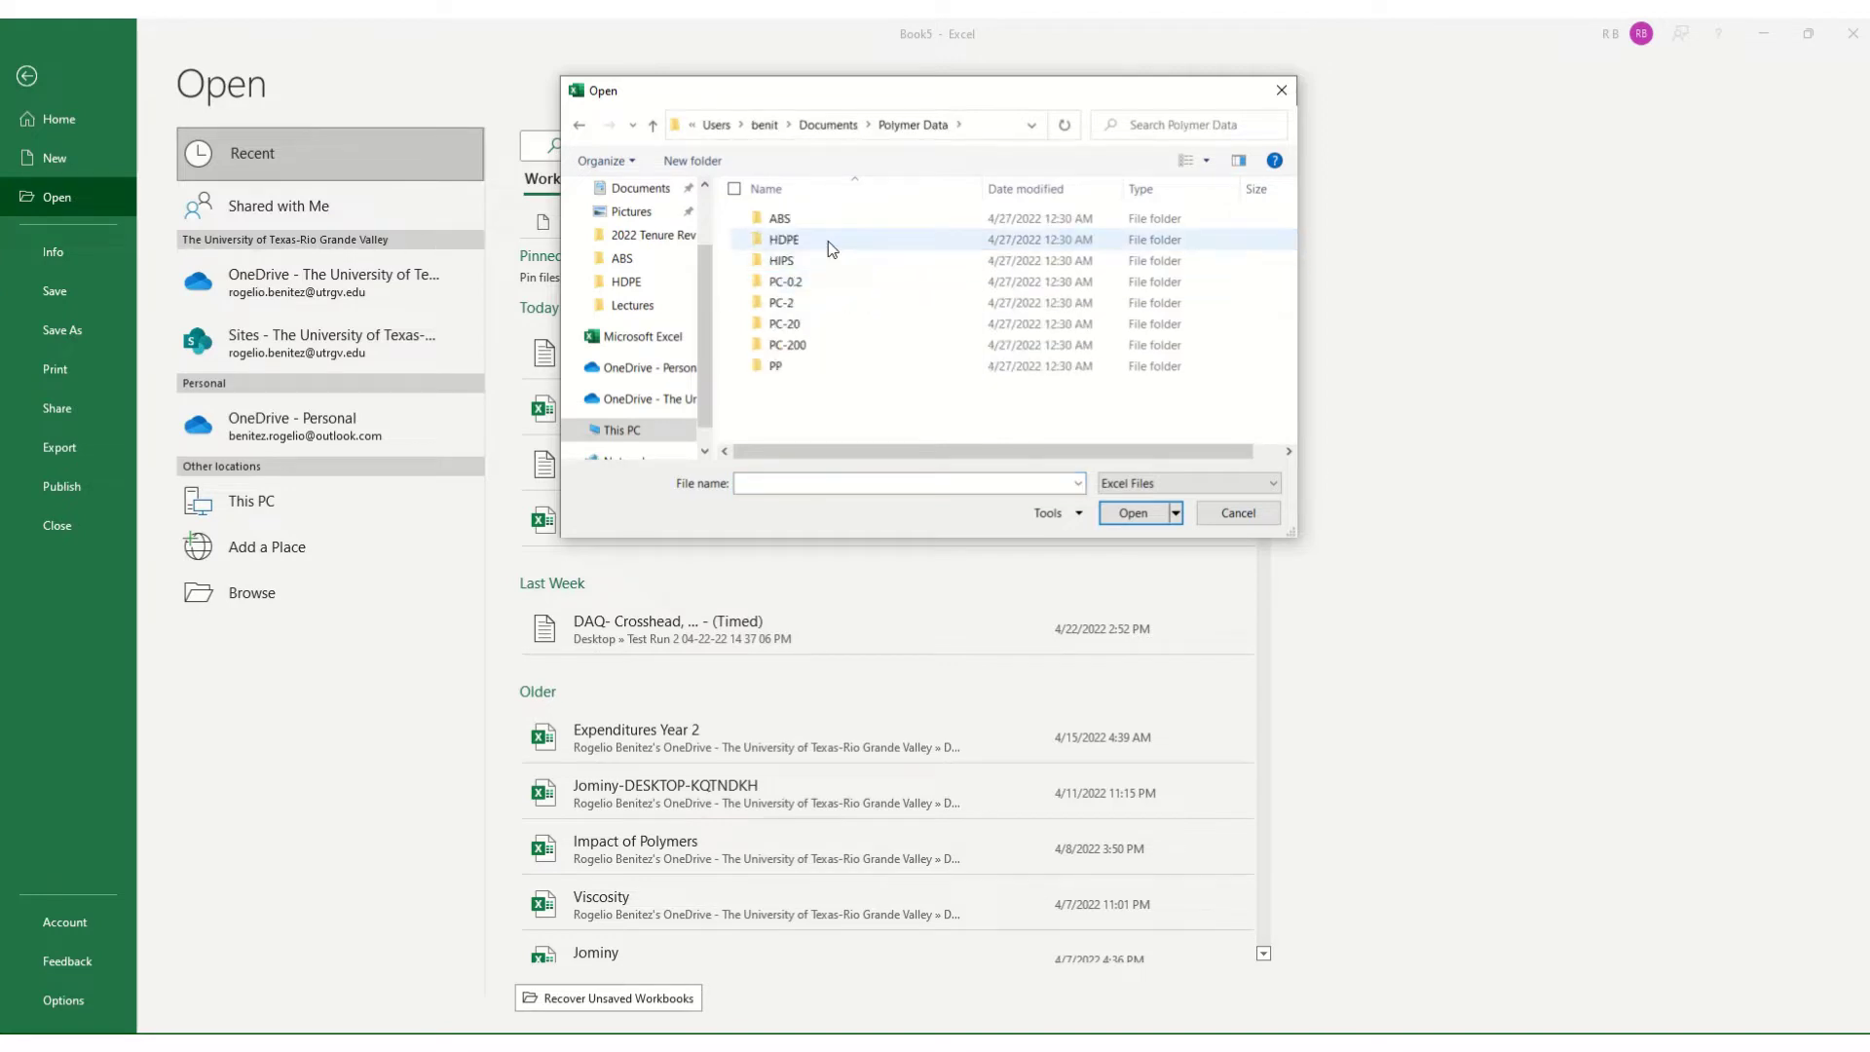
mouse_move(833, 248)
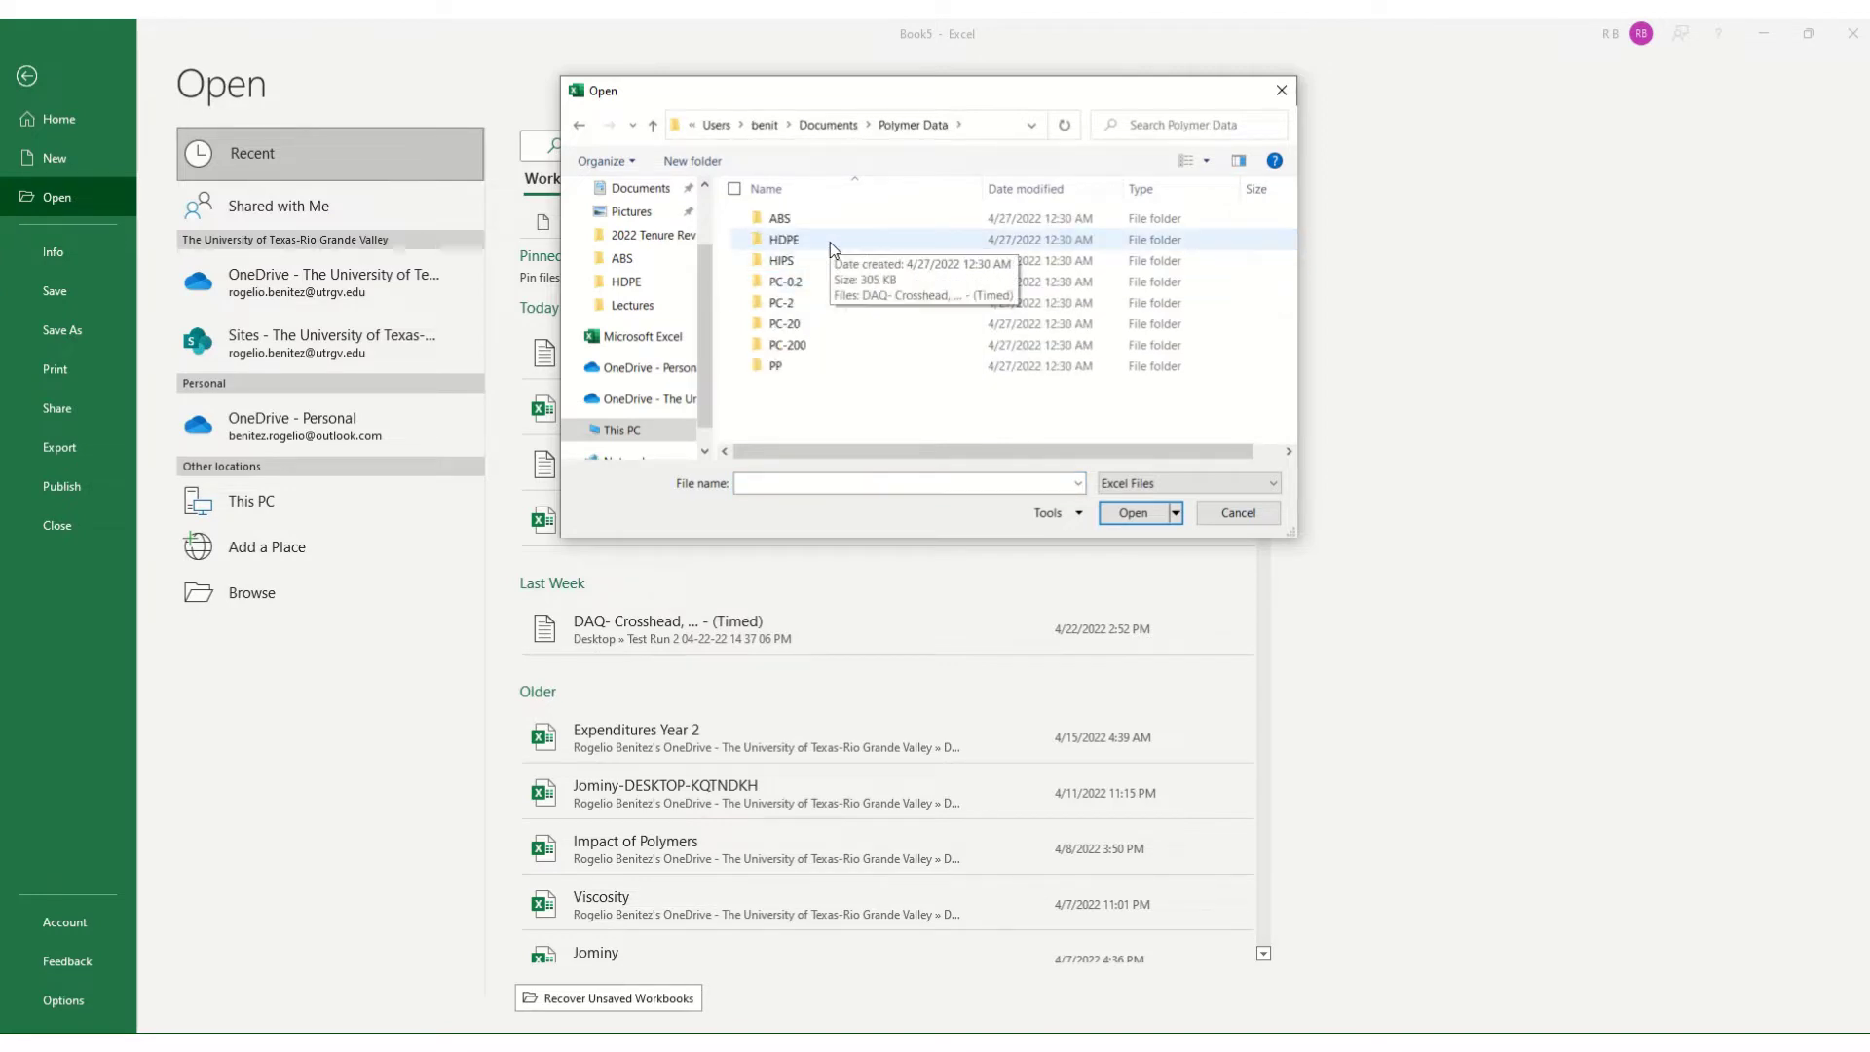
double_click(830, 241)
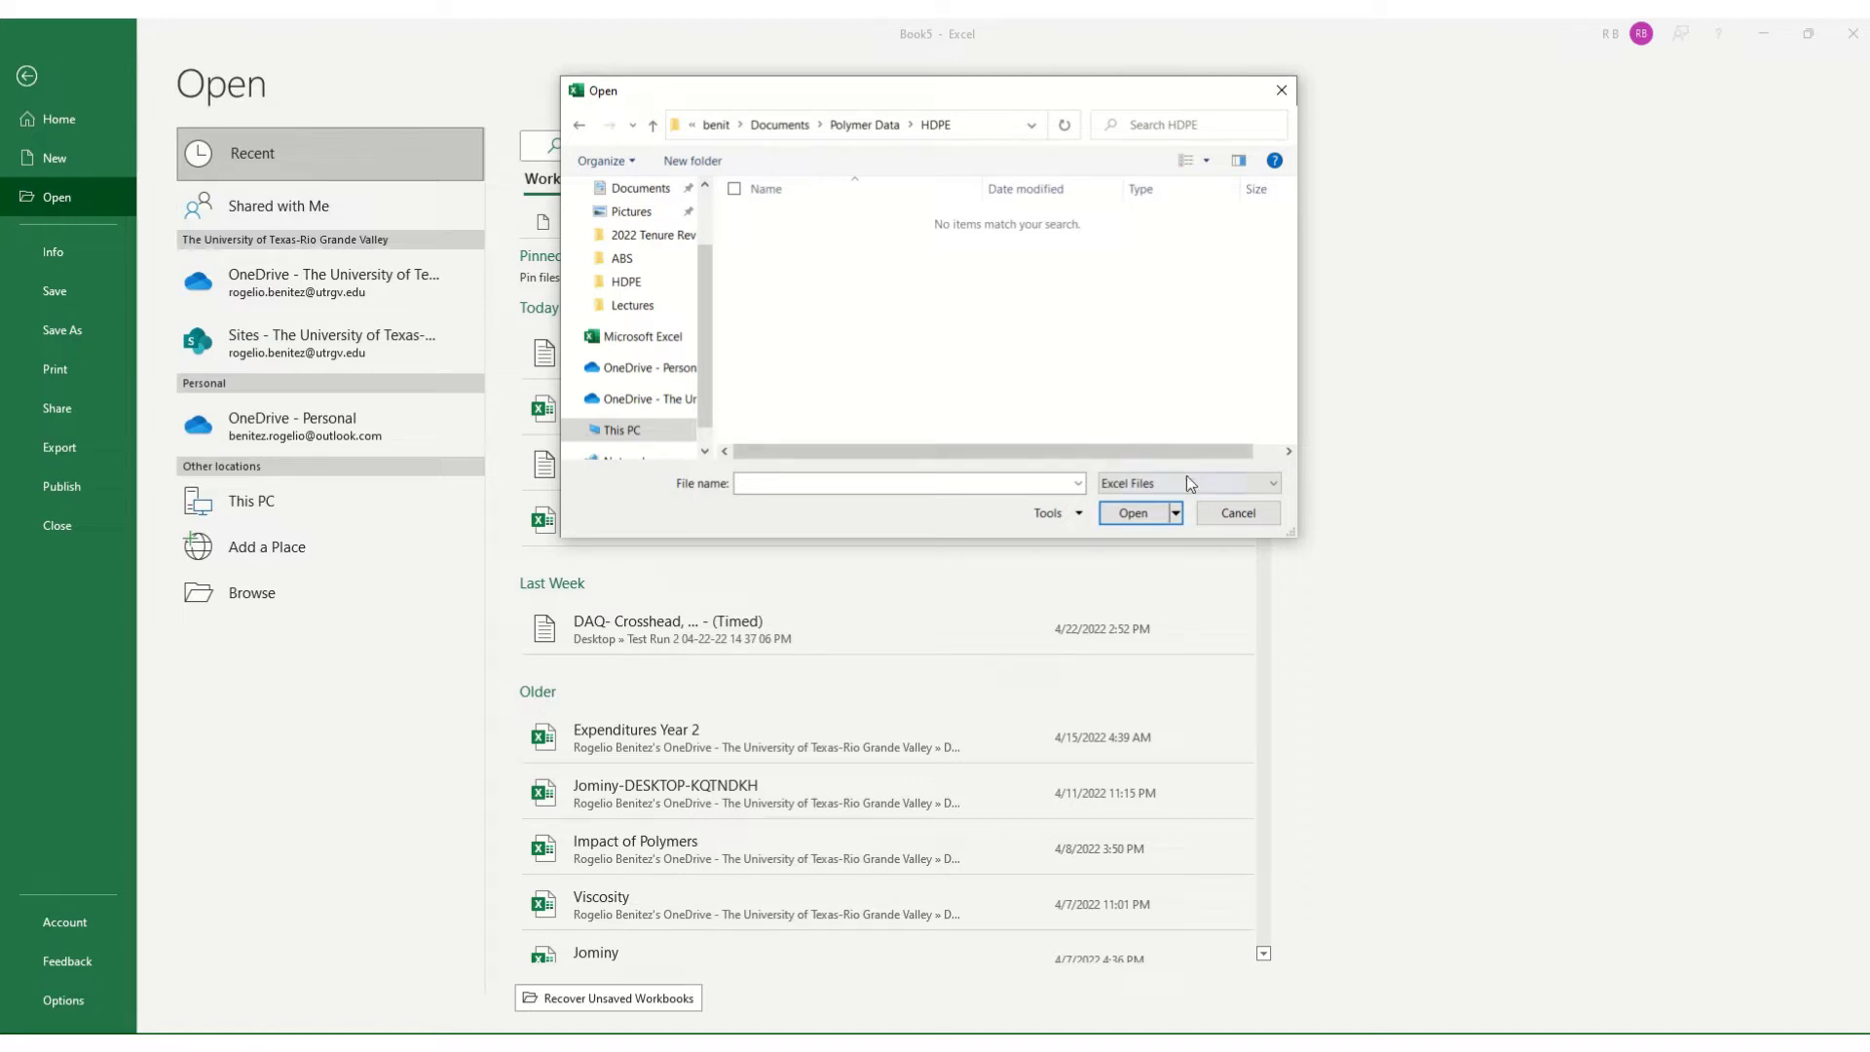
- Show all file types and open the text document "DAQ- Crosshead, ... - (Timed)"
left_click(1272, 483)
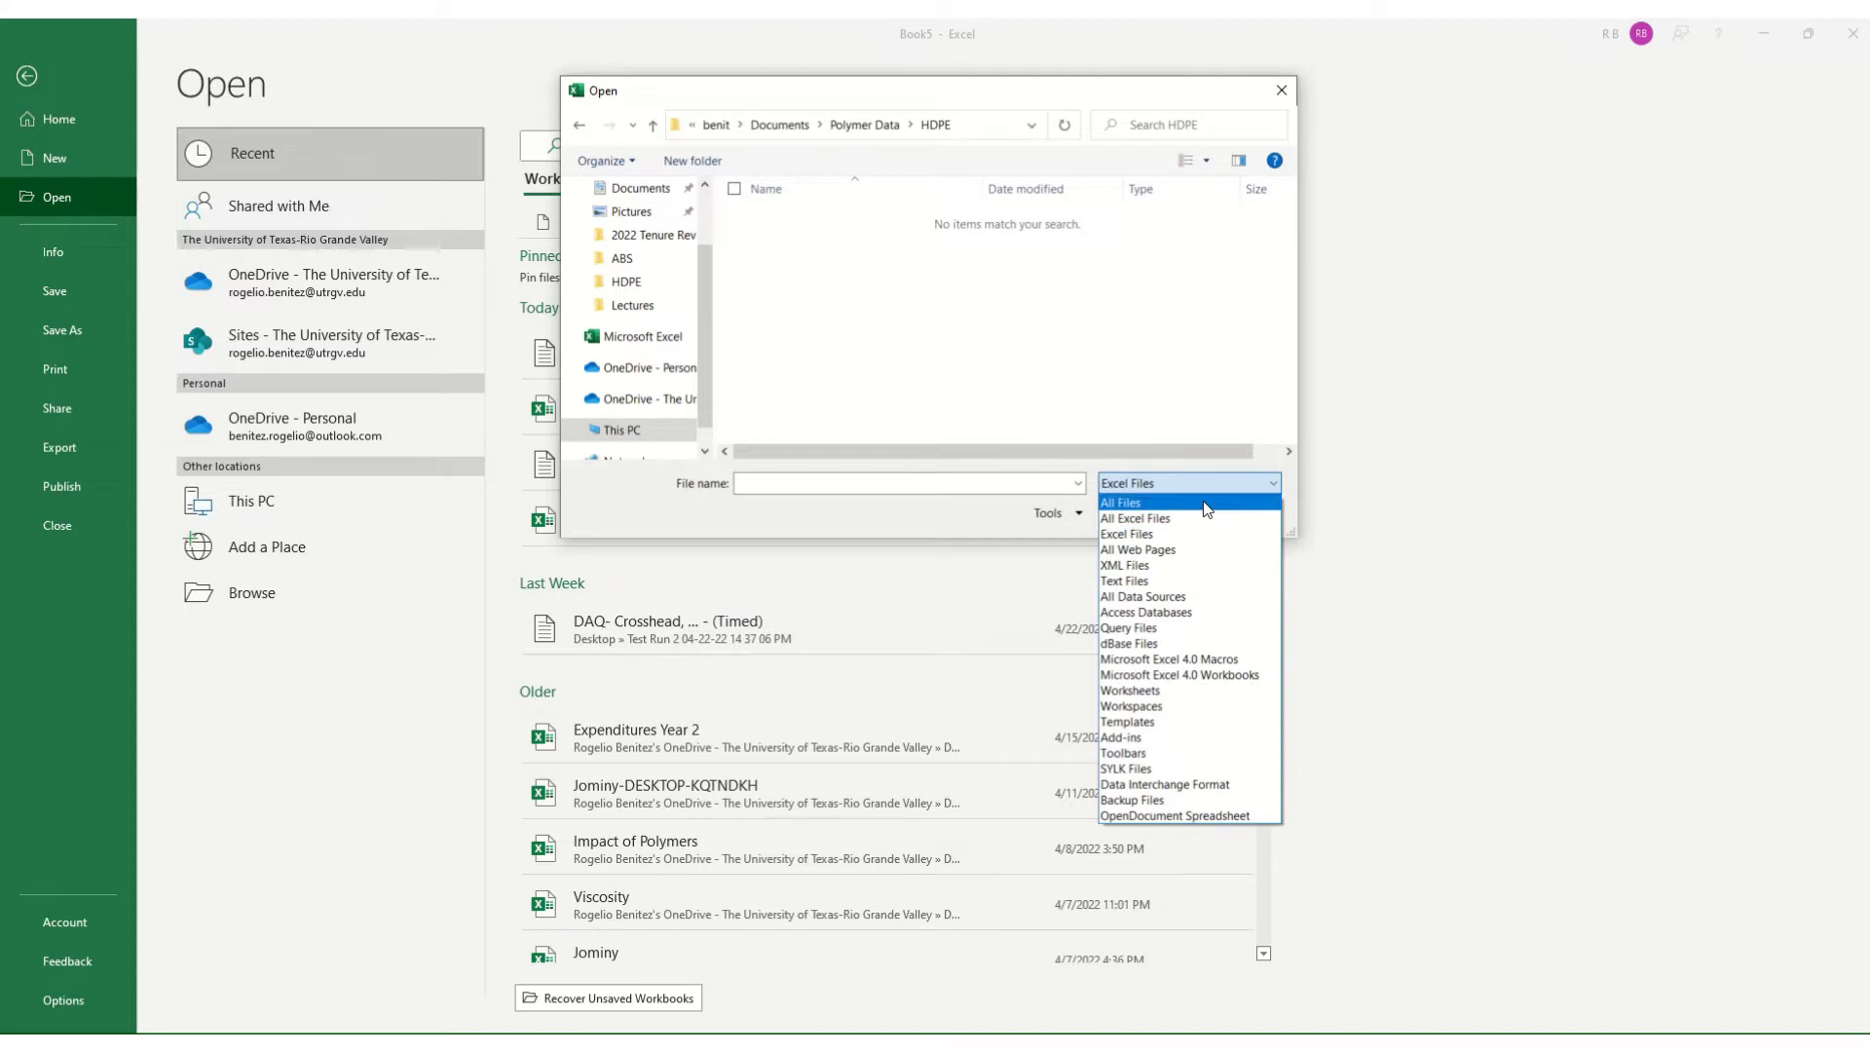
left_click(1205, 503)
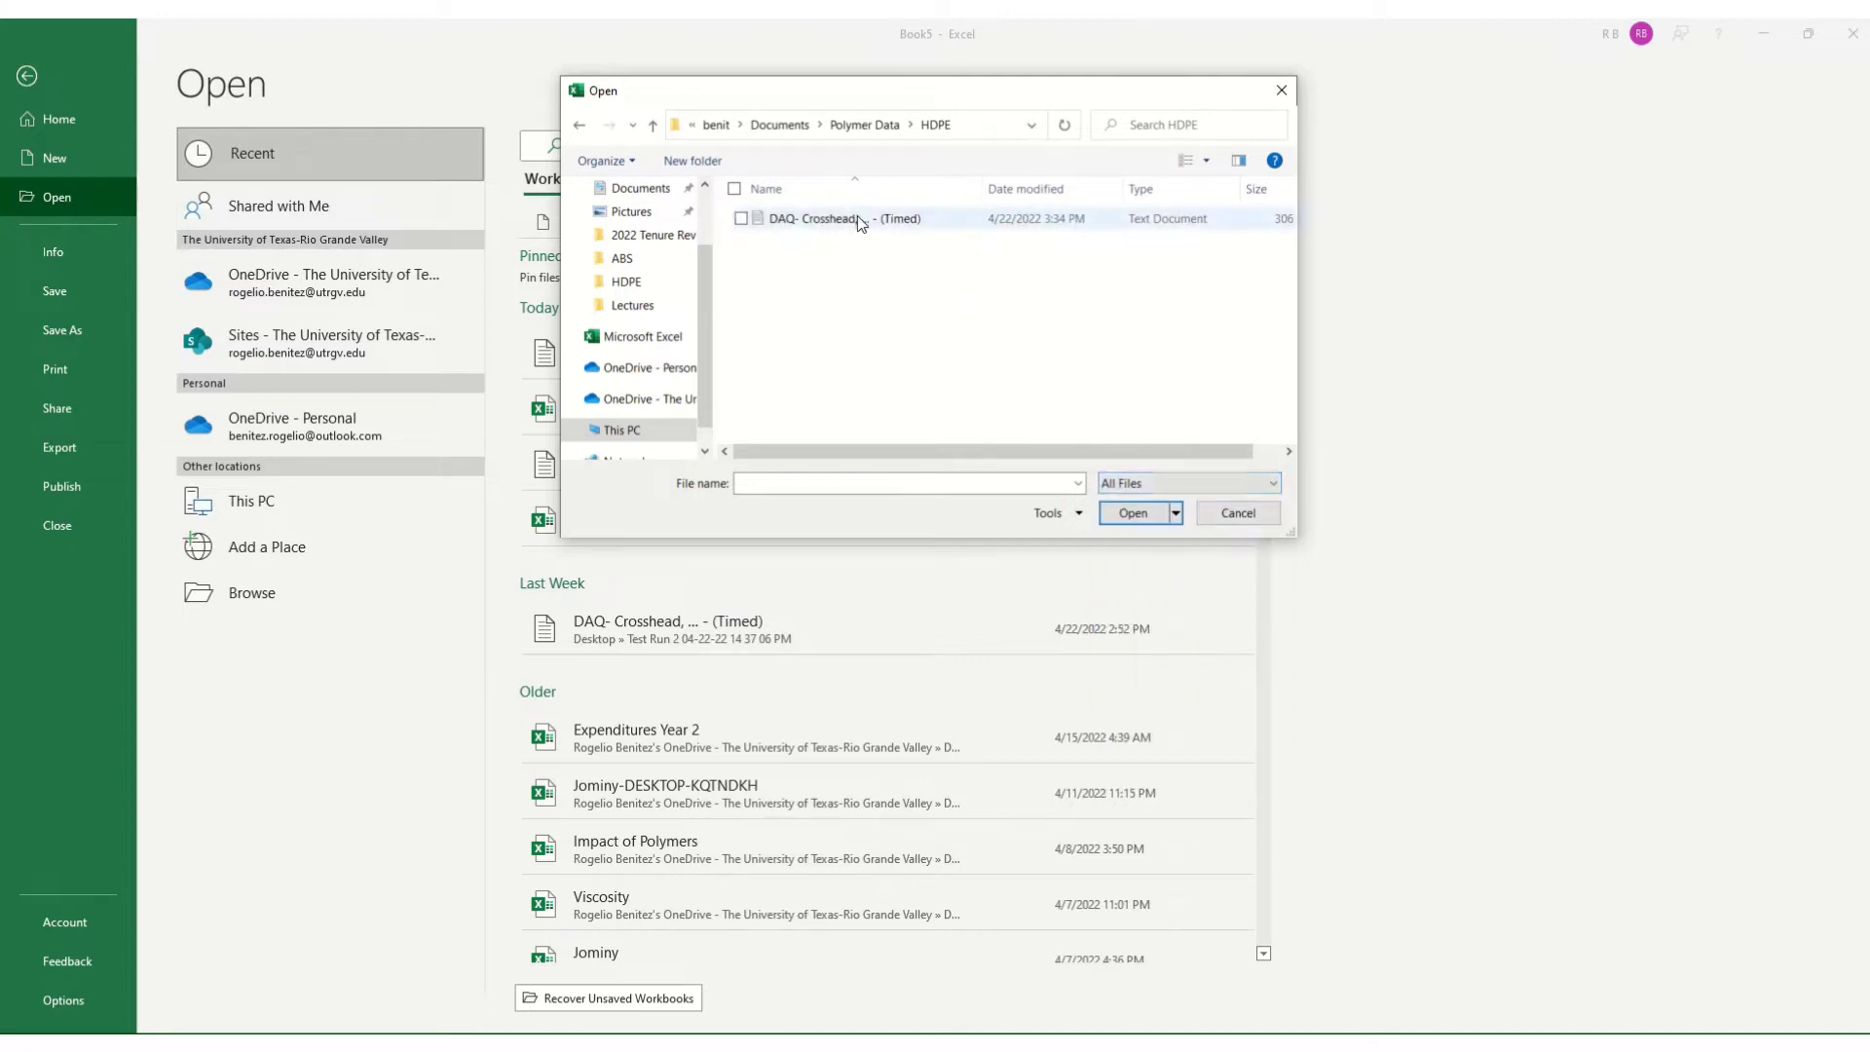
left_click(857, 220)
left_click(1133, 512)
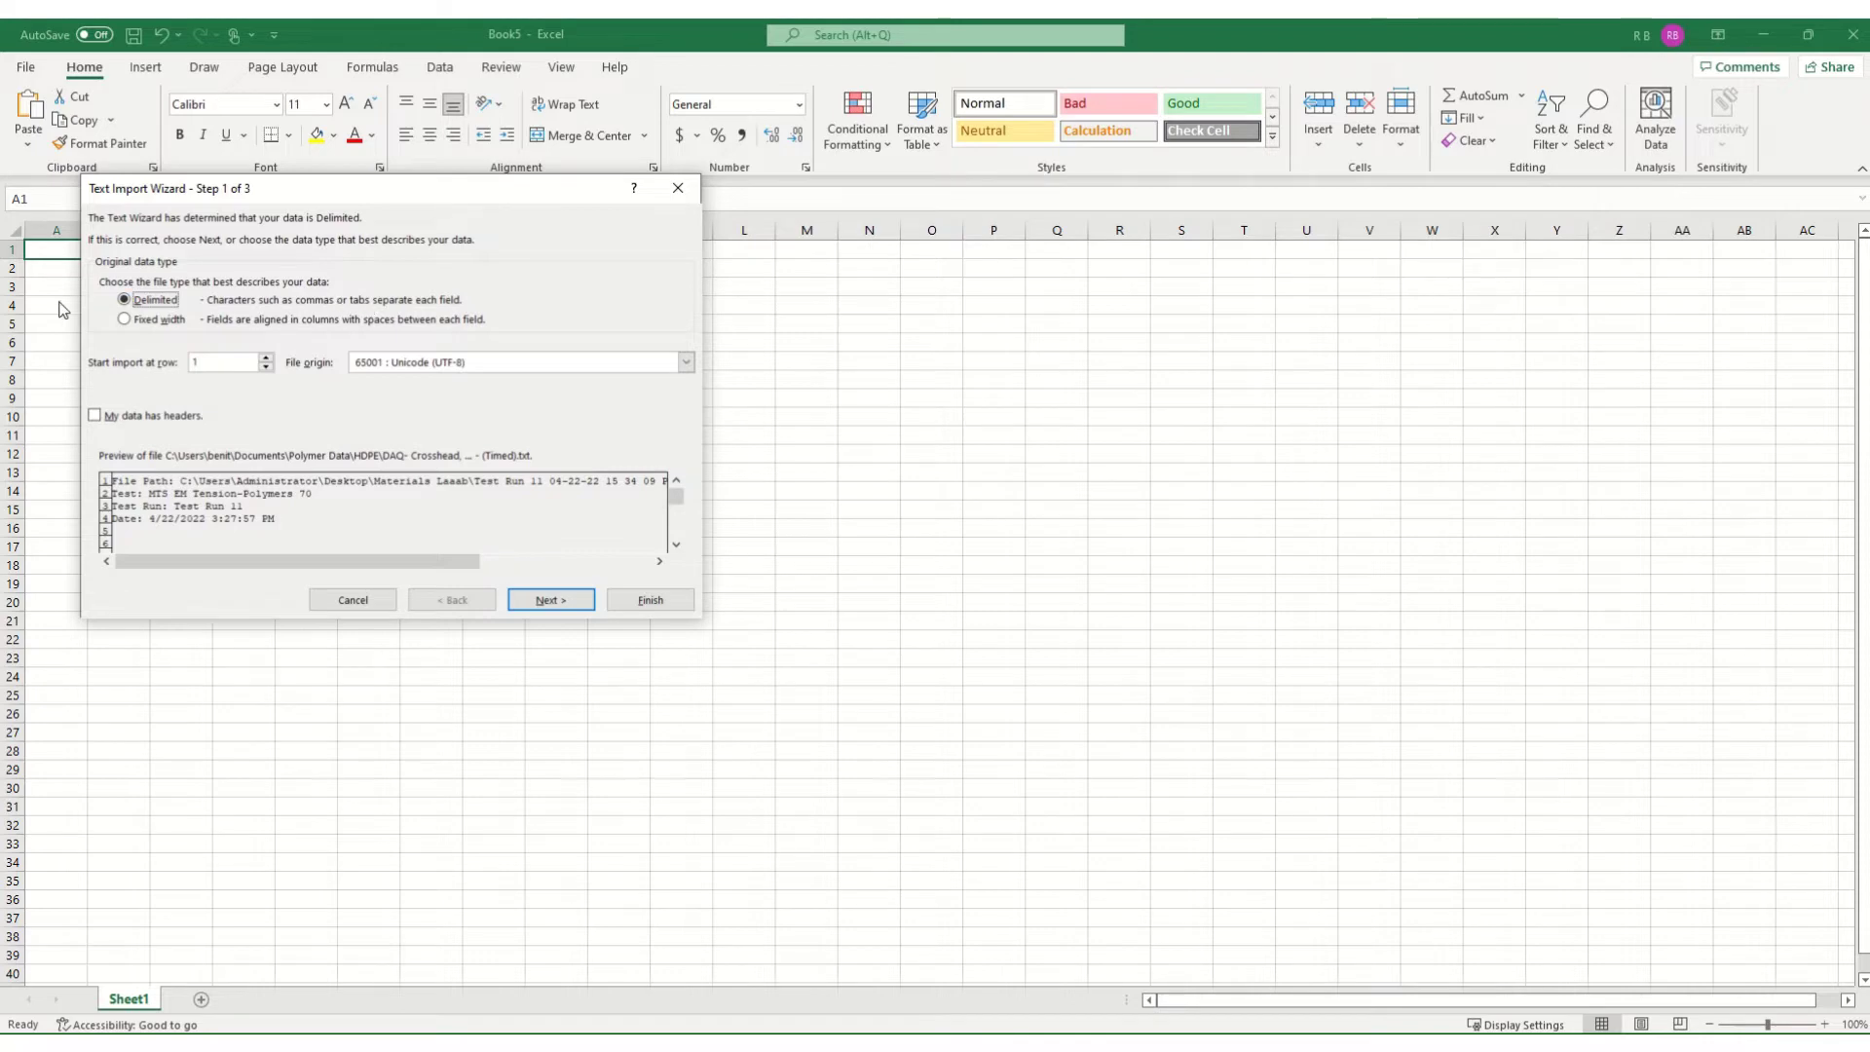
- Import the text as delimited data from row 1, keeping Tab as the only delimiter
left_click(551, 599)
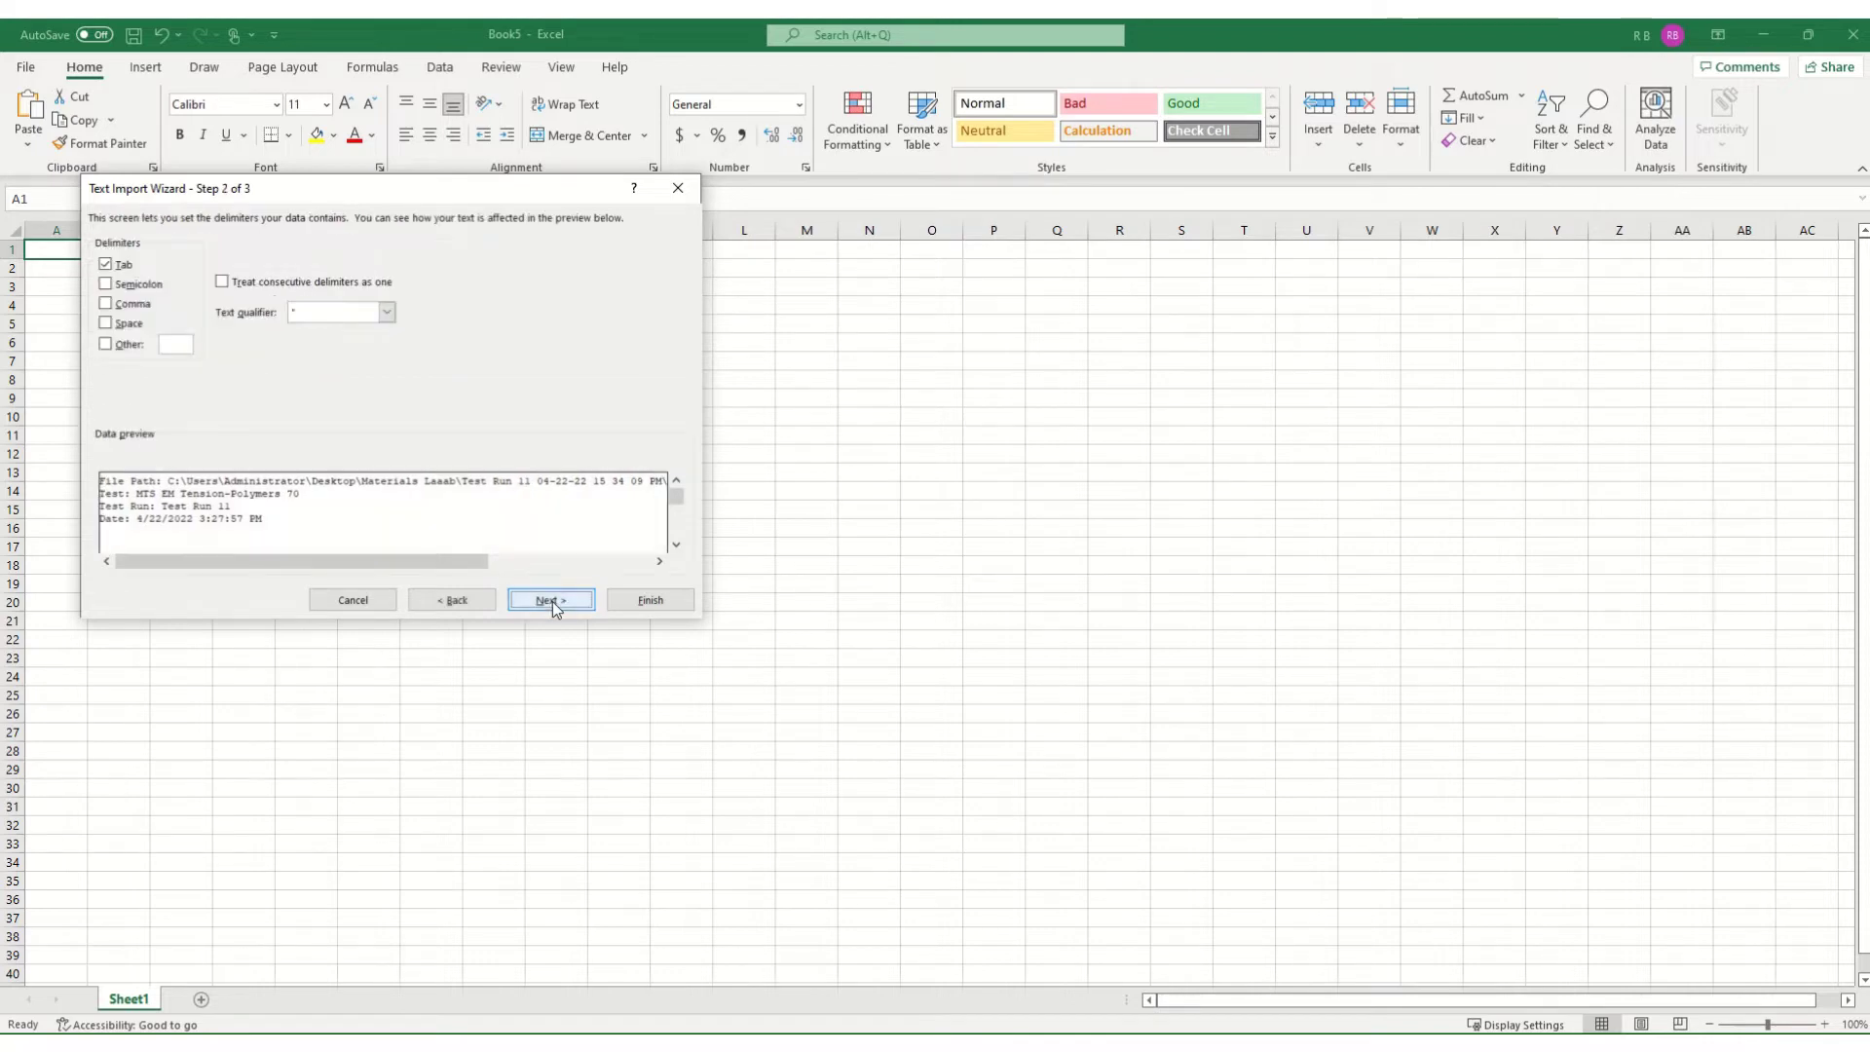
left_click(106, 267)
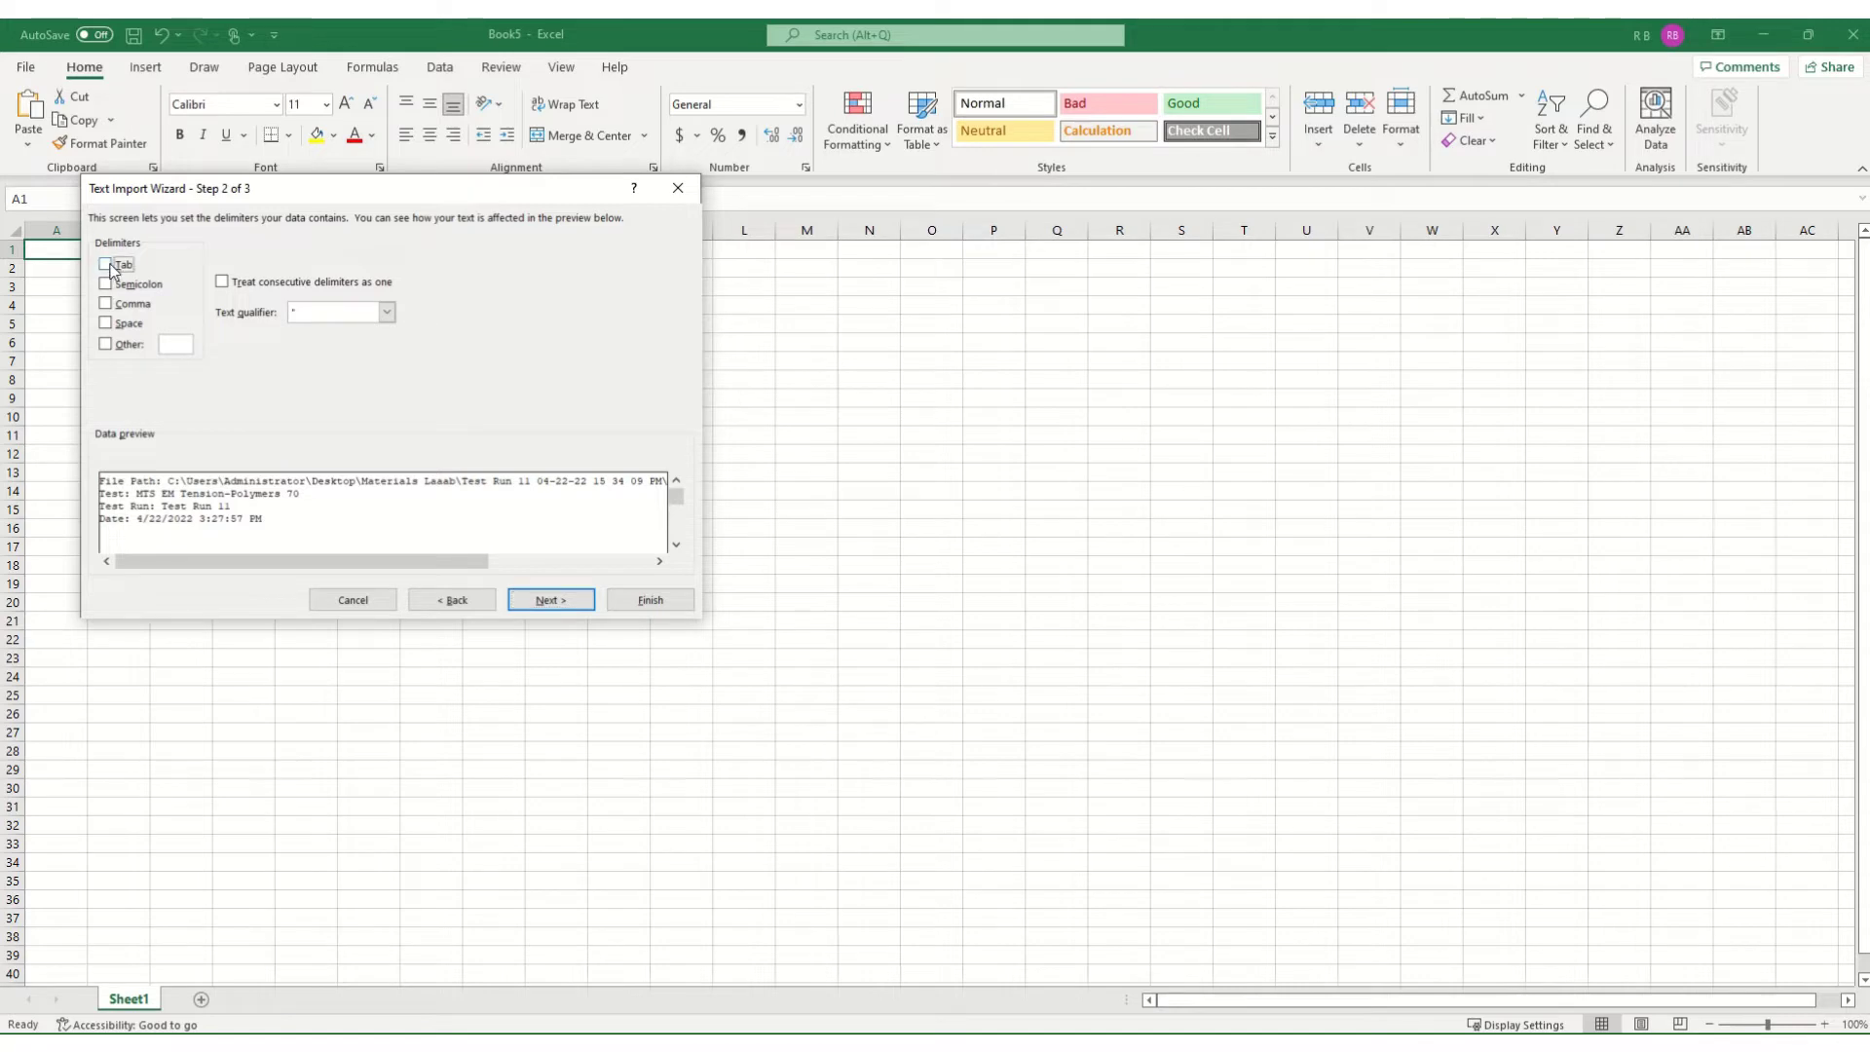
left_click(106, 267)
- Examine the import preview to check how the Crosshead, Load and Time columns are separated
scroll(674, 497, "down", 3)
left_click(674, 482)
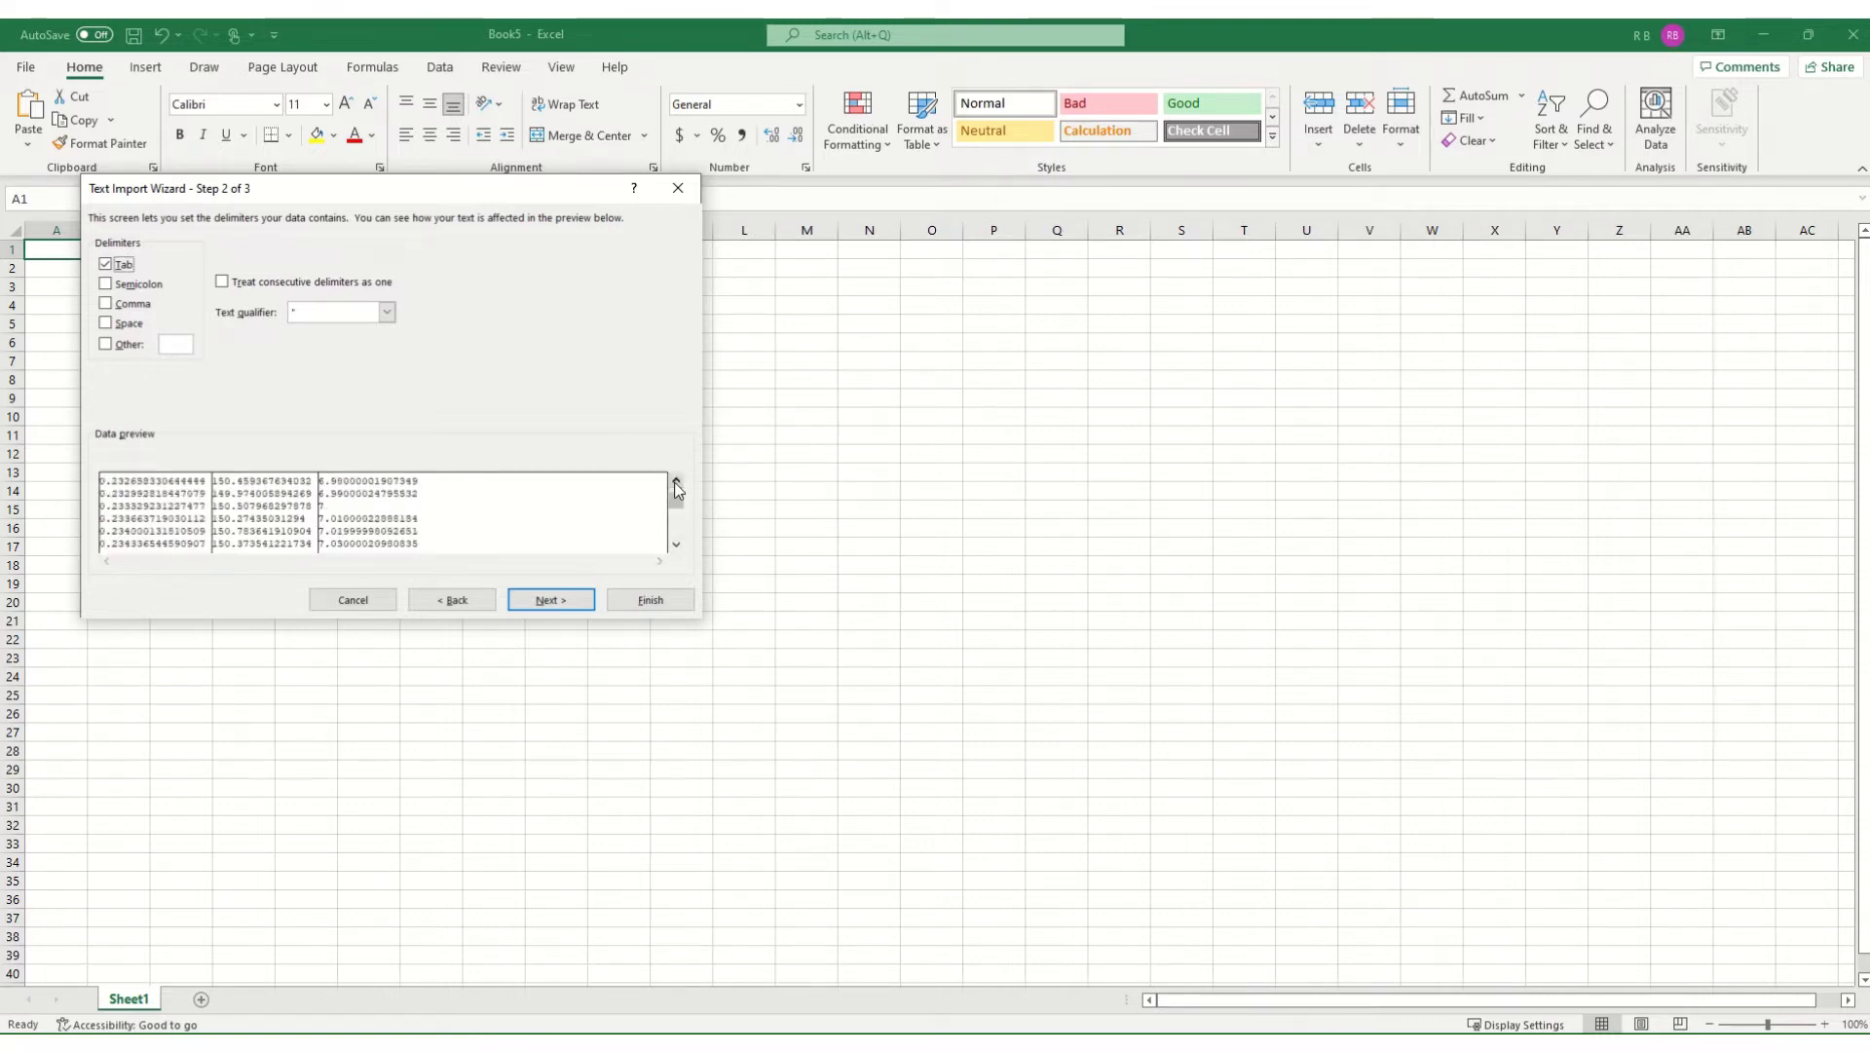
left_click(674, 482)
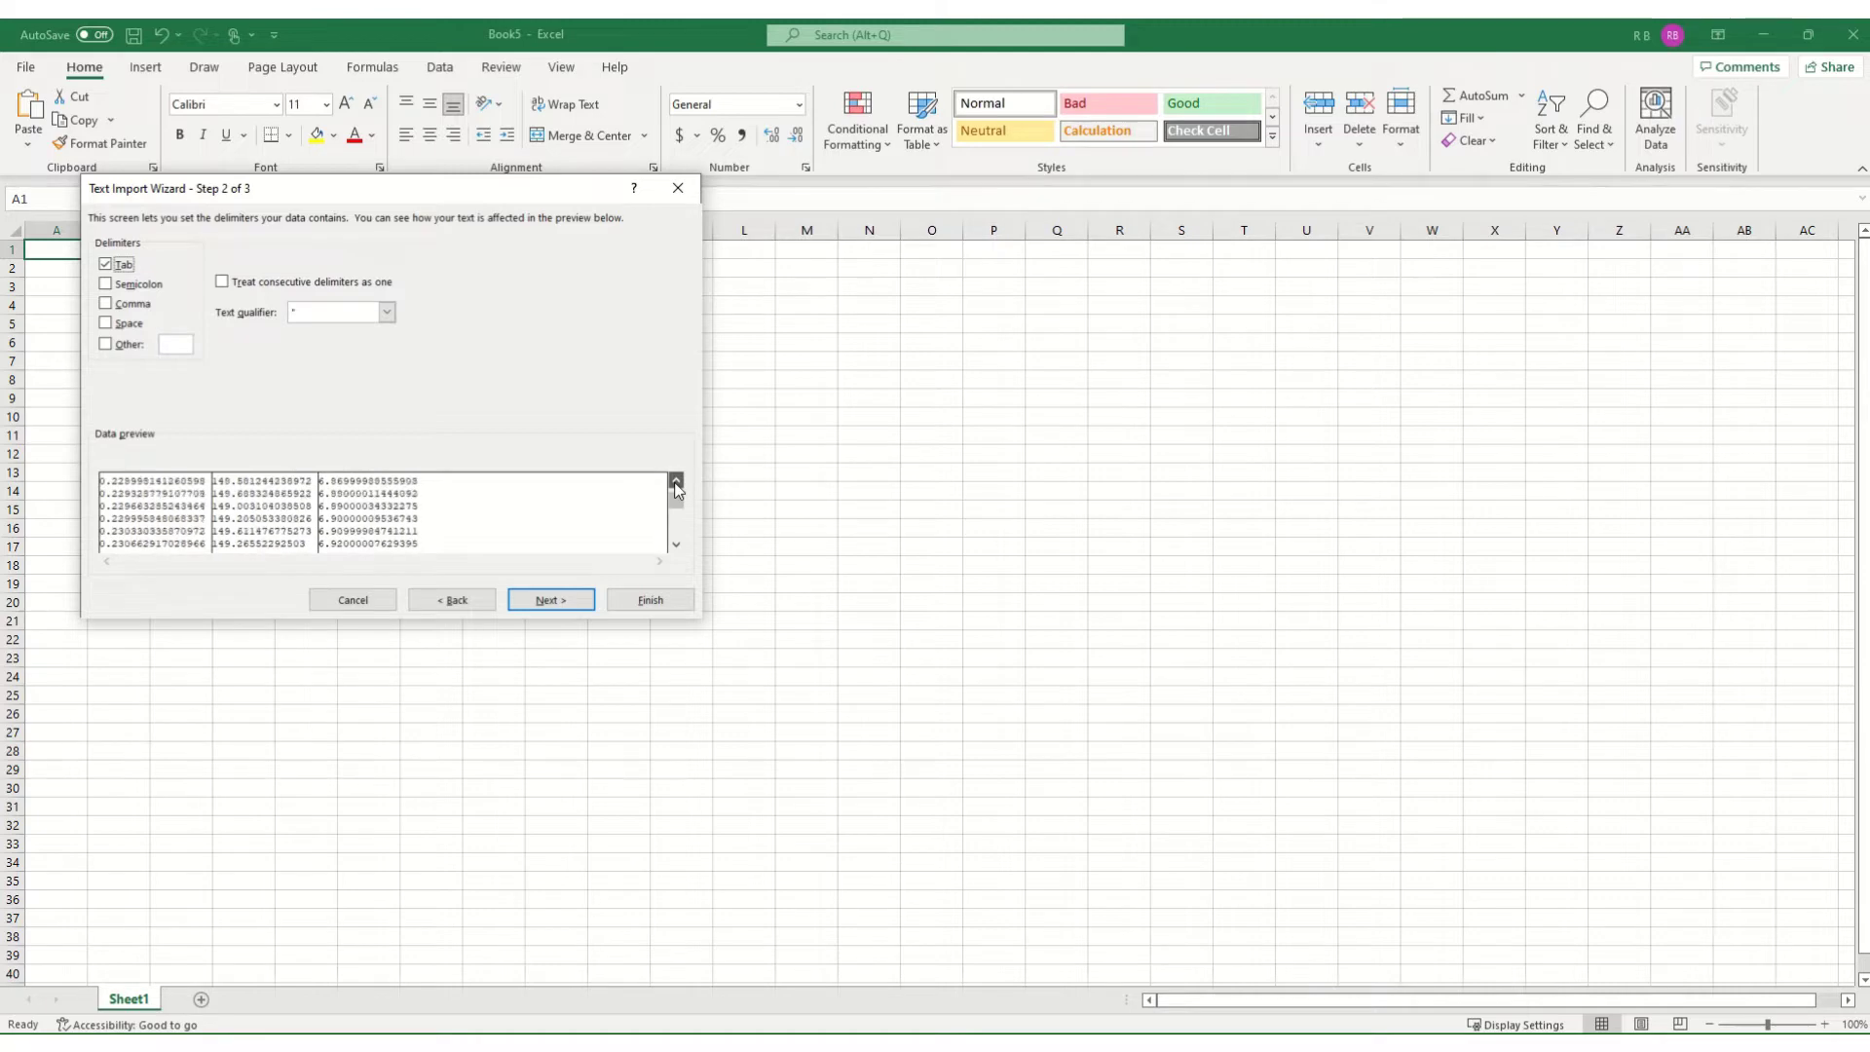
left_click(674, 482)
left_click(676, 481)
left_click(677, 482)
left_click(676, 483)
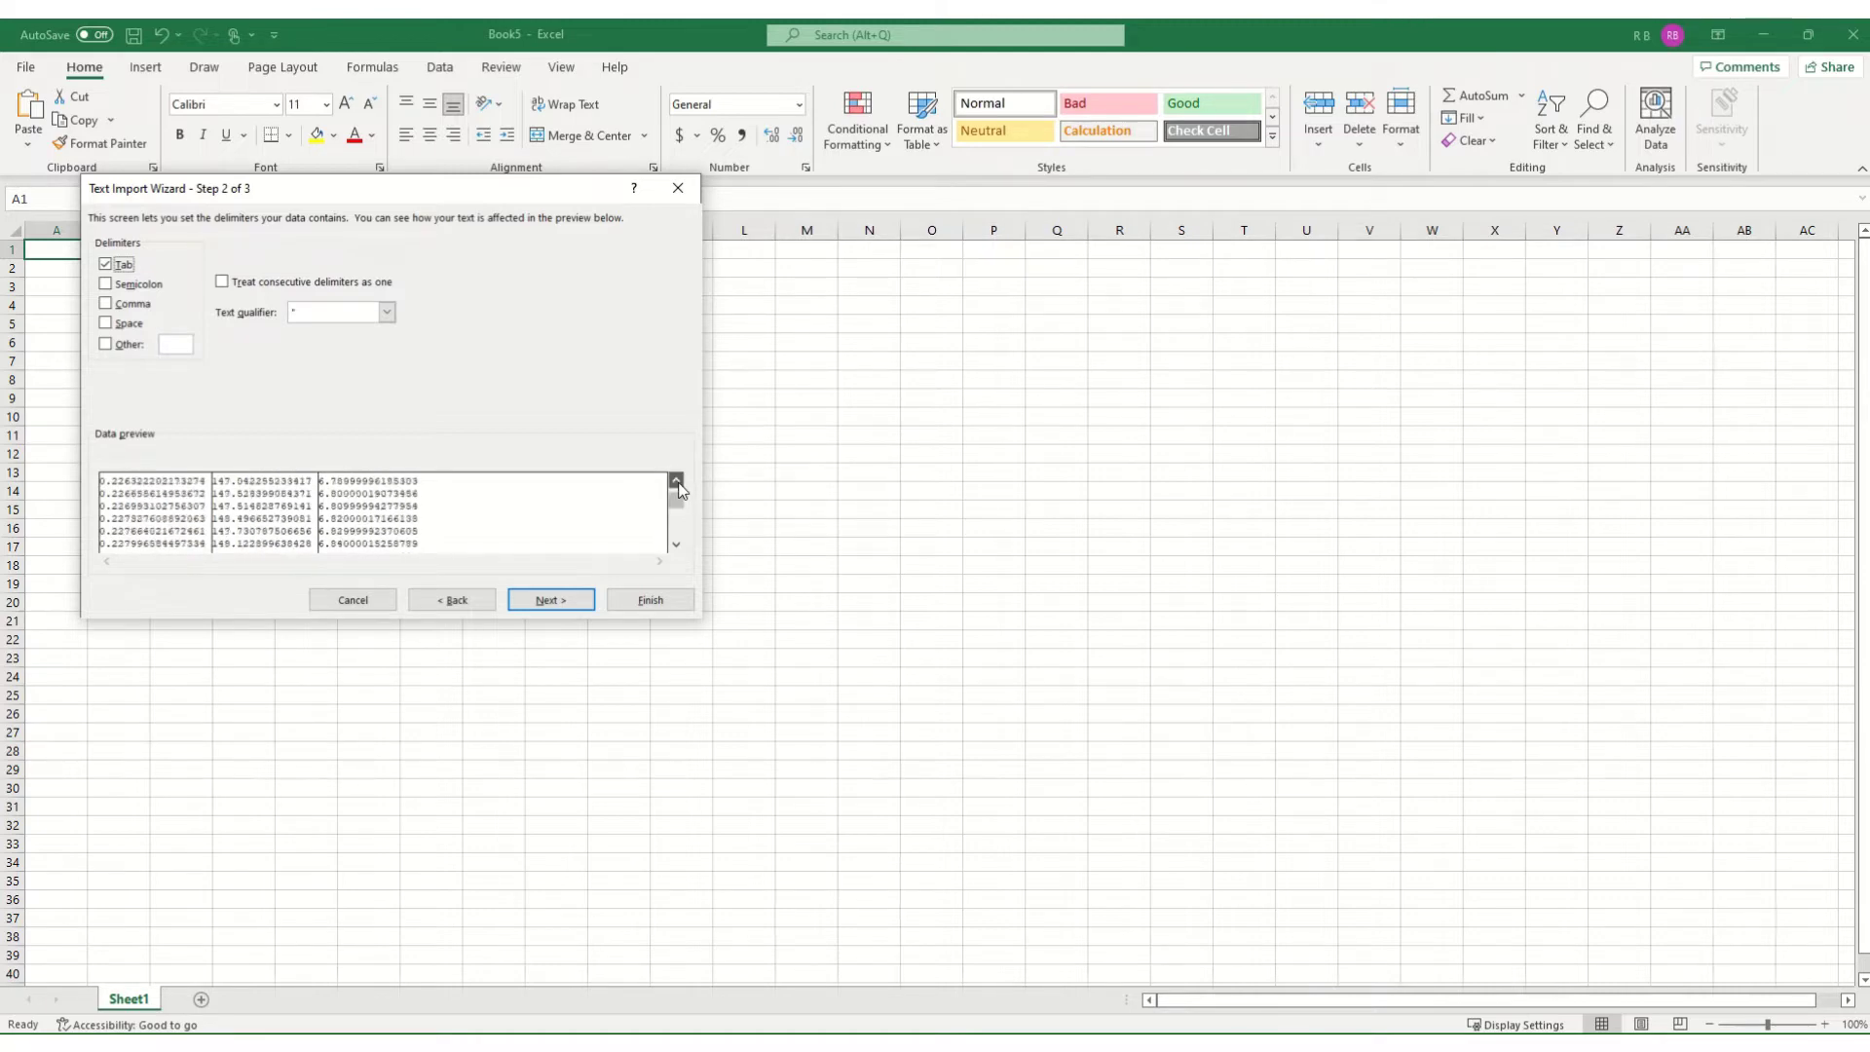
left_click(677, 482)
left_click(676, 482)
left_click(677, 482)
left_click(677, 482)
left_click(677, 482)
left_click(677, 482)
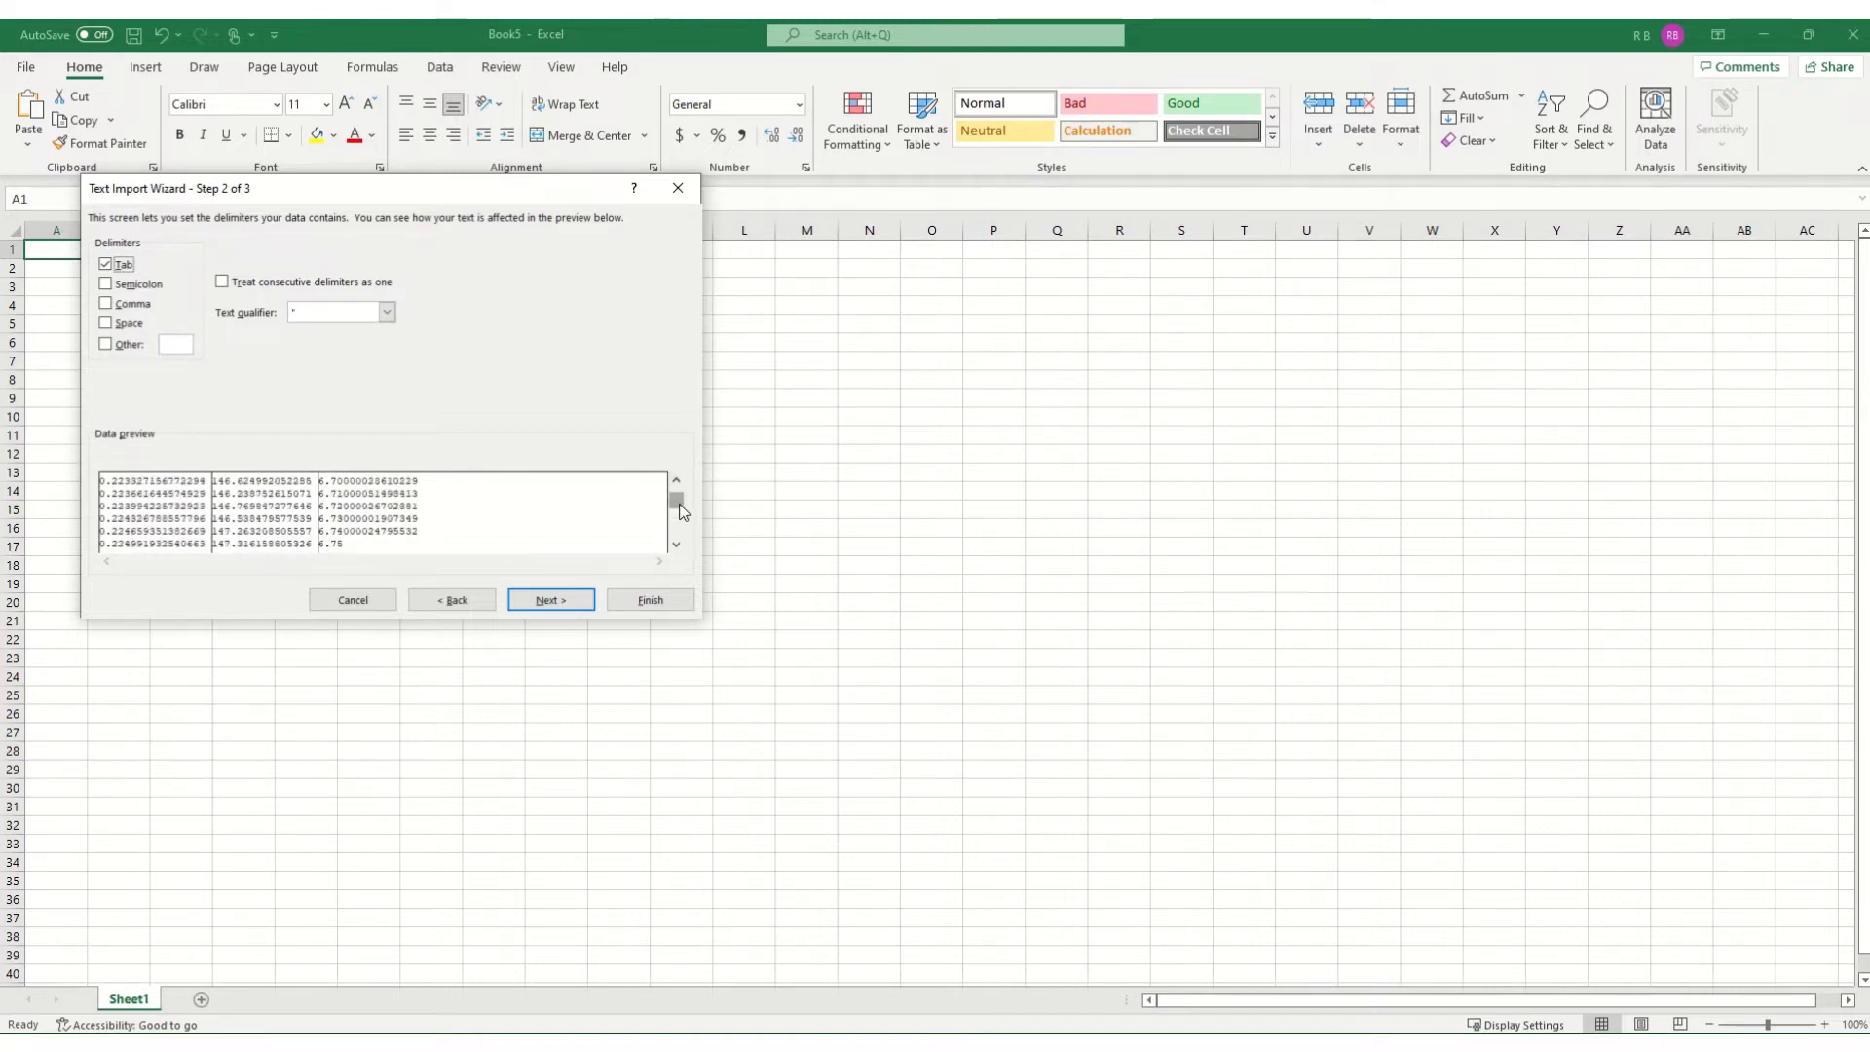
left_click_drag(679, 490, 676, 477)
left_click(676, 544)
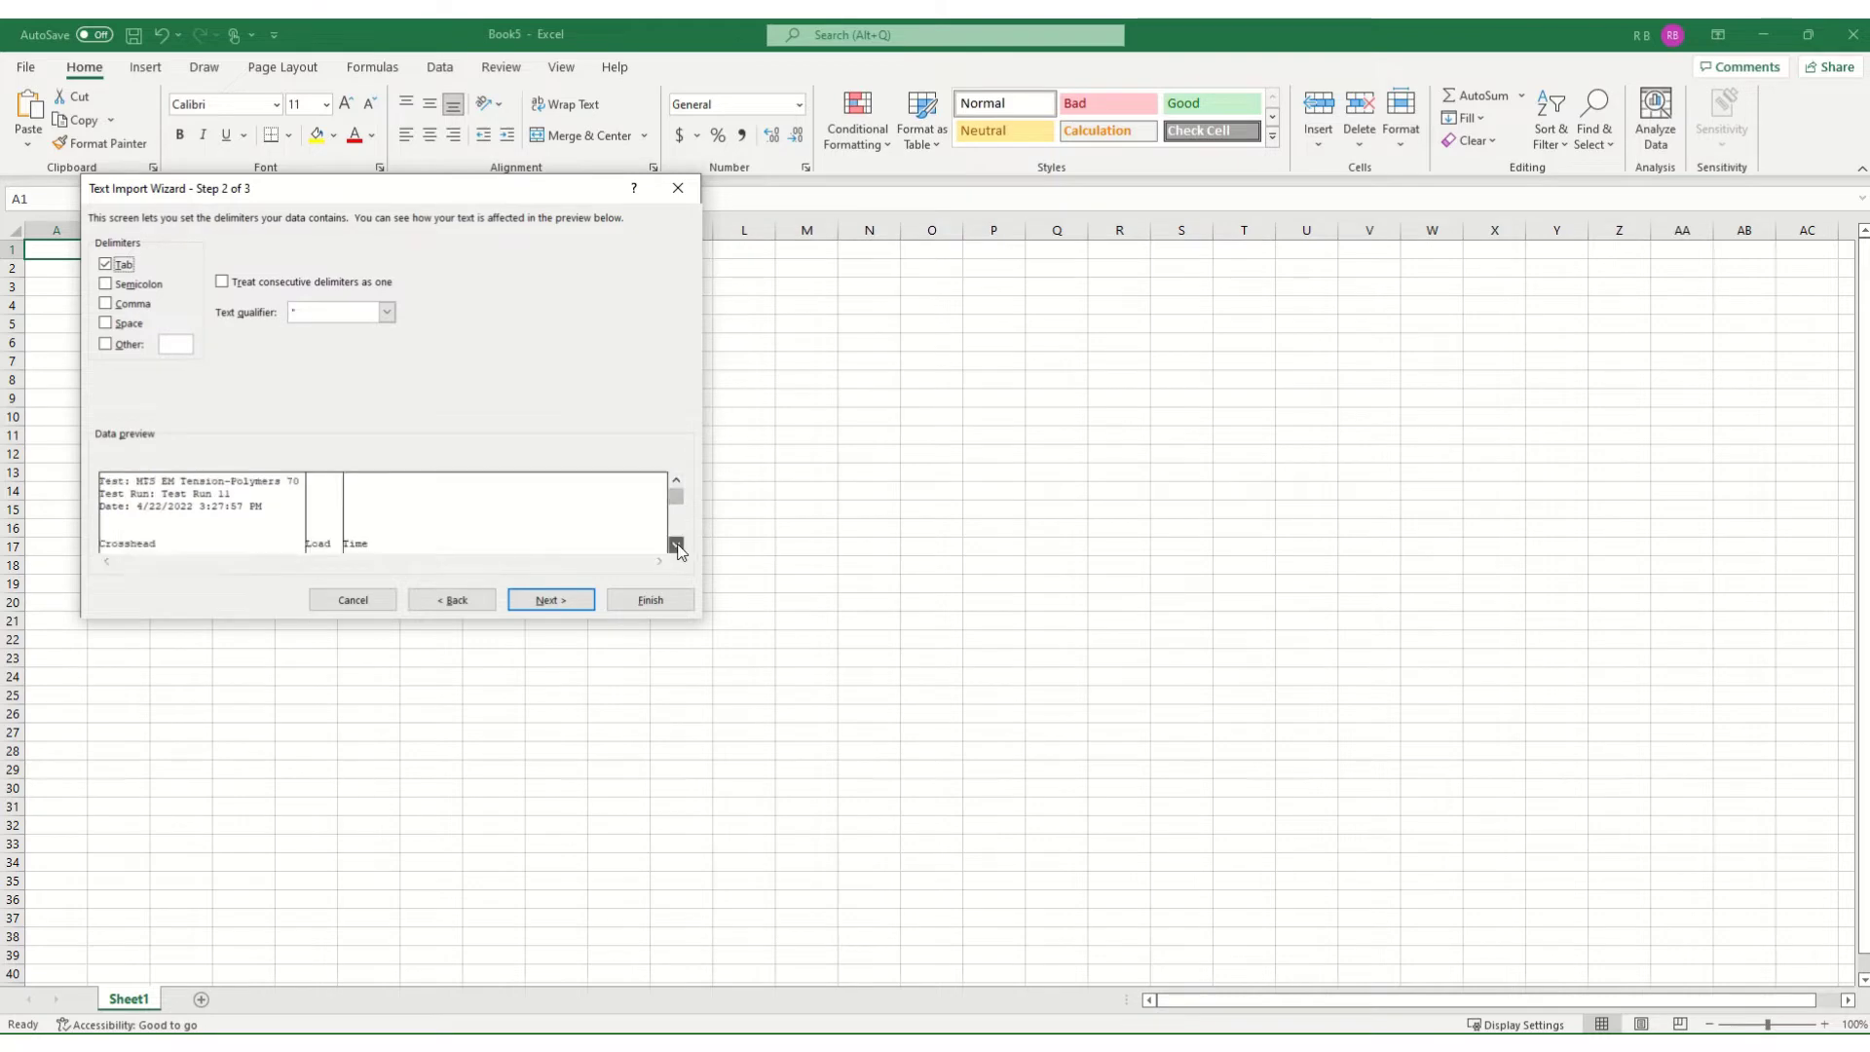
left_click(676, 544)
left_click(676, 544)
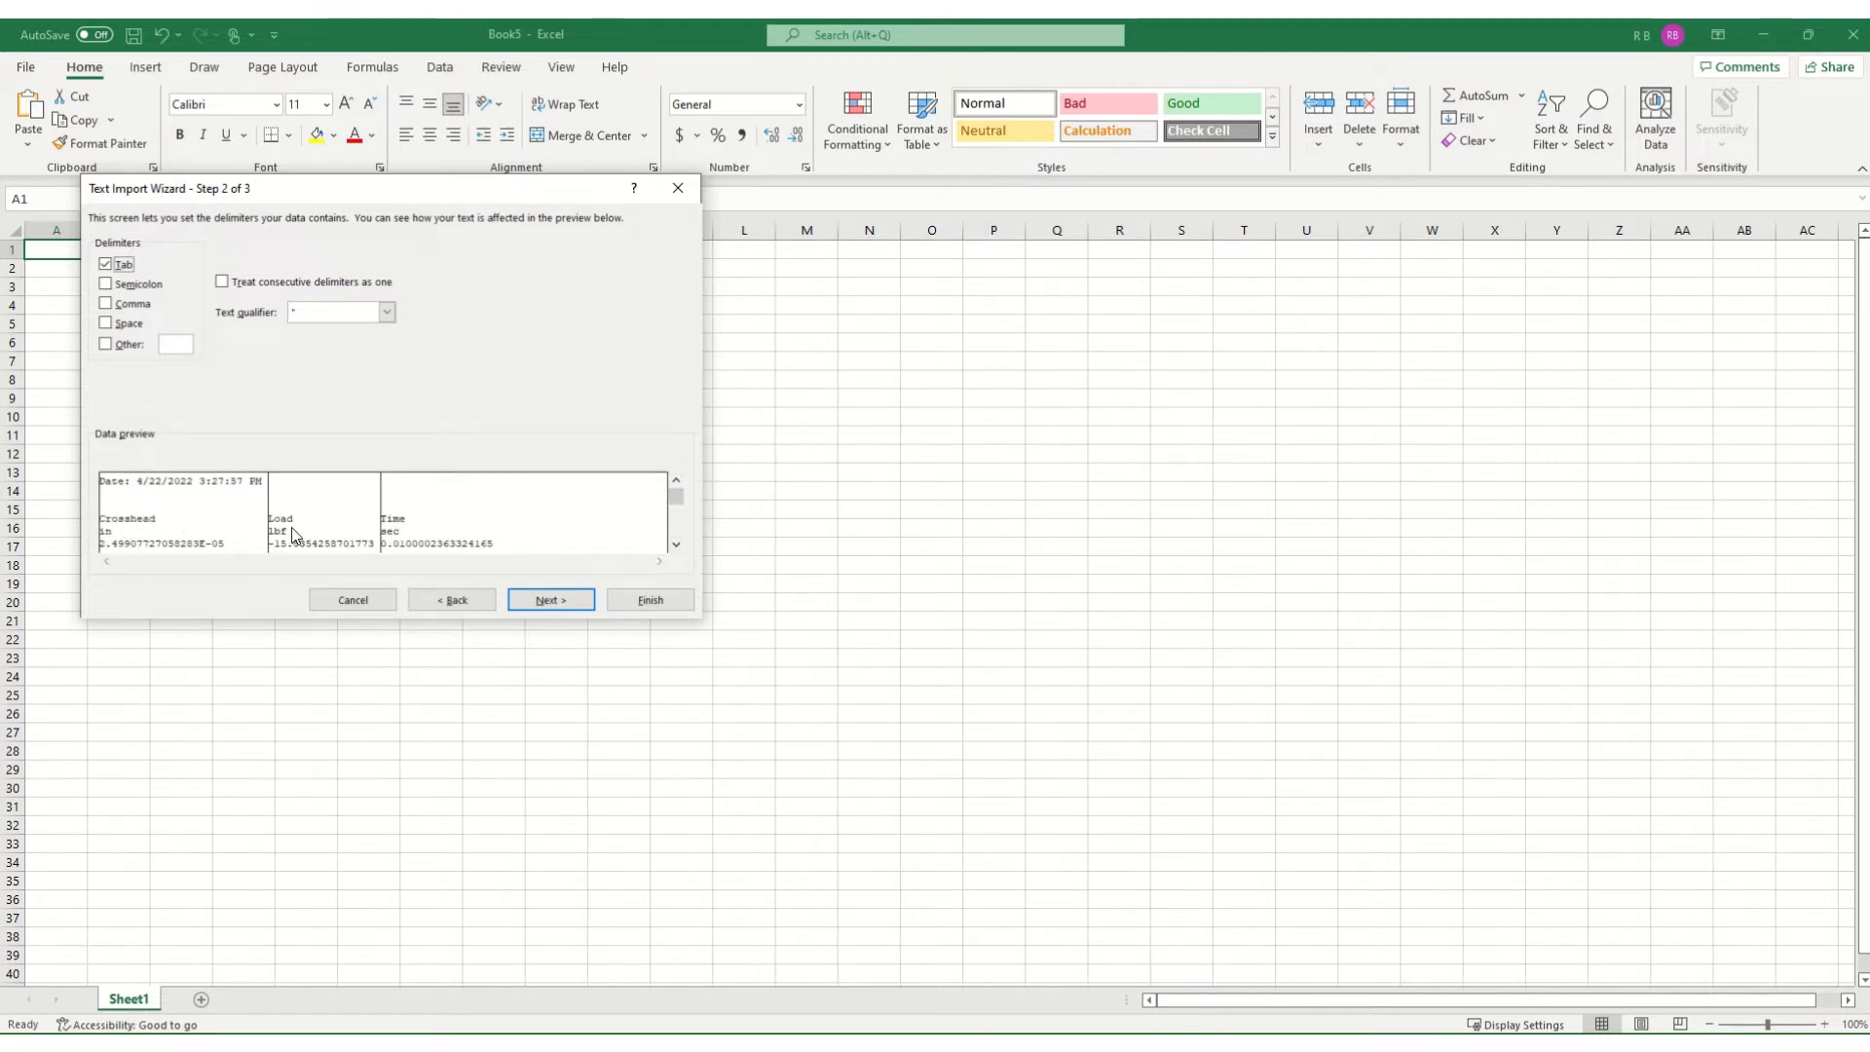
- Complete the text import with the default column data formats
left_click(551, 600)
left_click(648, 600)
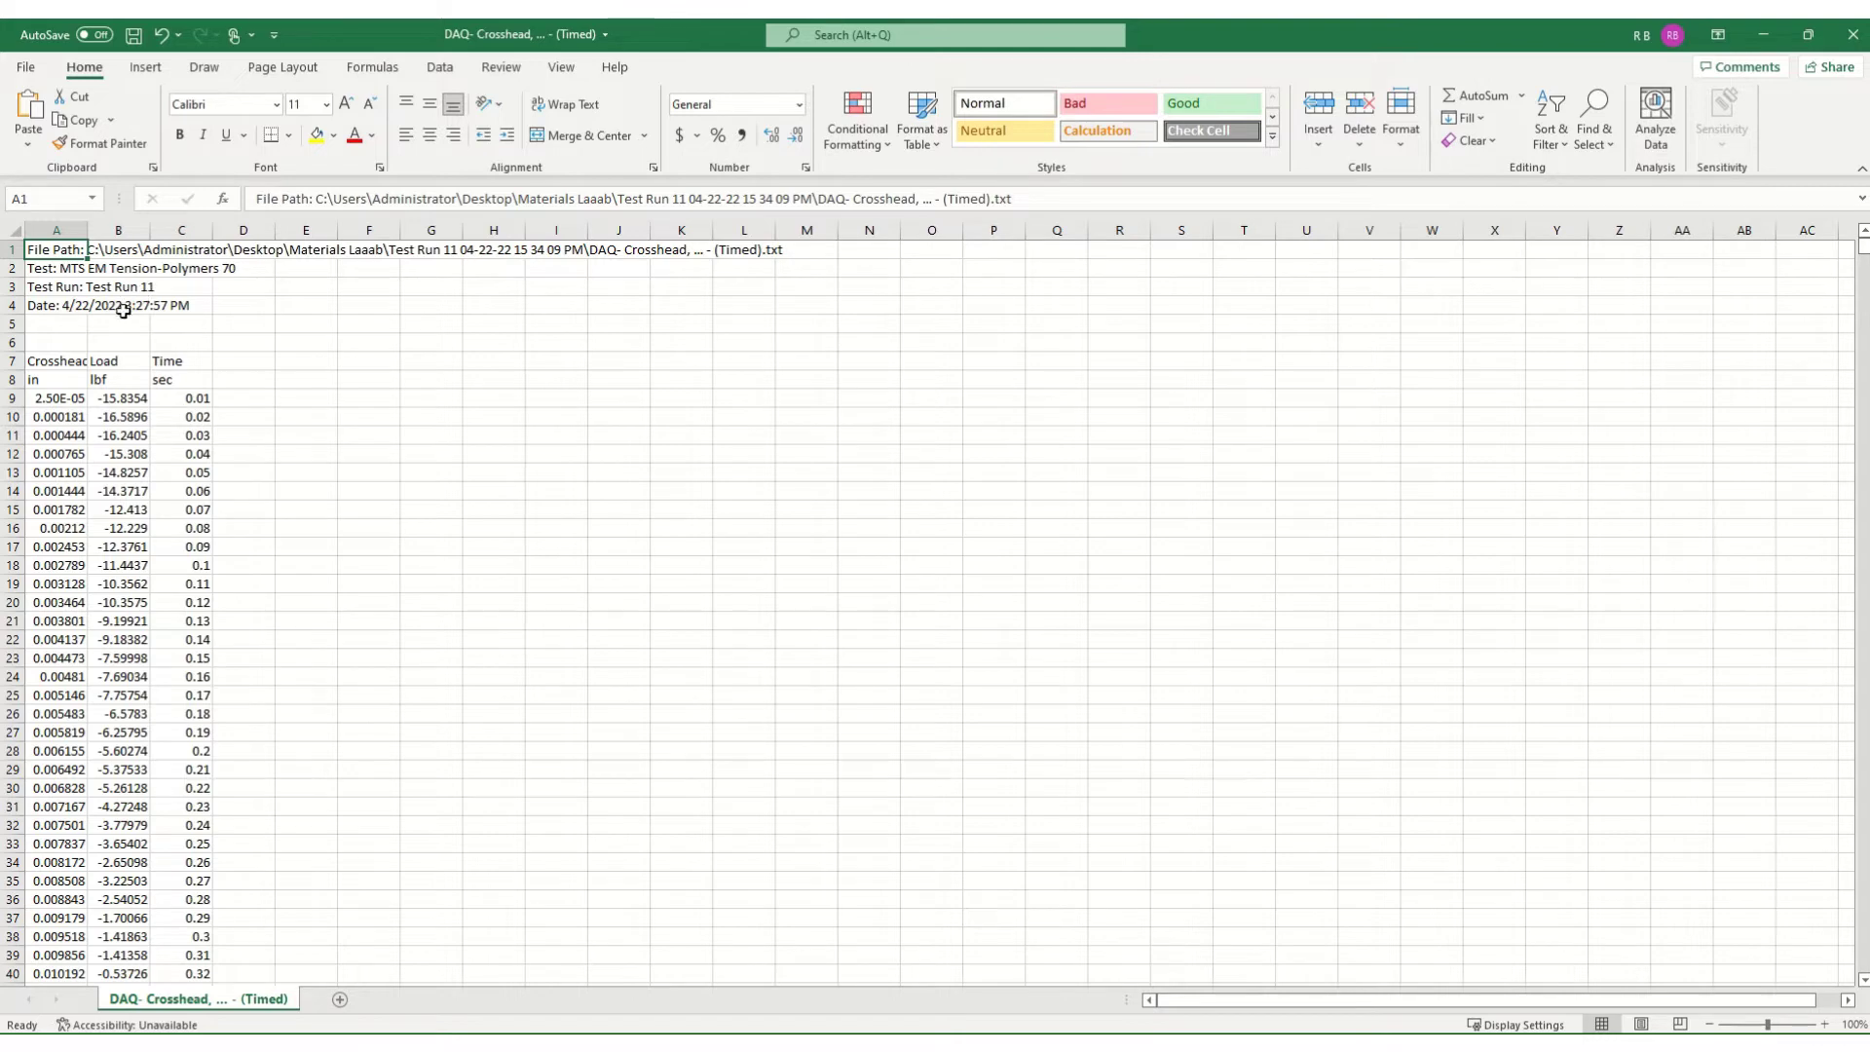
- Examine the imported Crosshead, Load and Time headings and their first data values
left_click(61, 365)
left_click(107, 363)
left_click(170, 367)
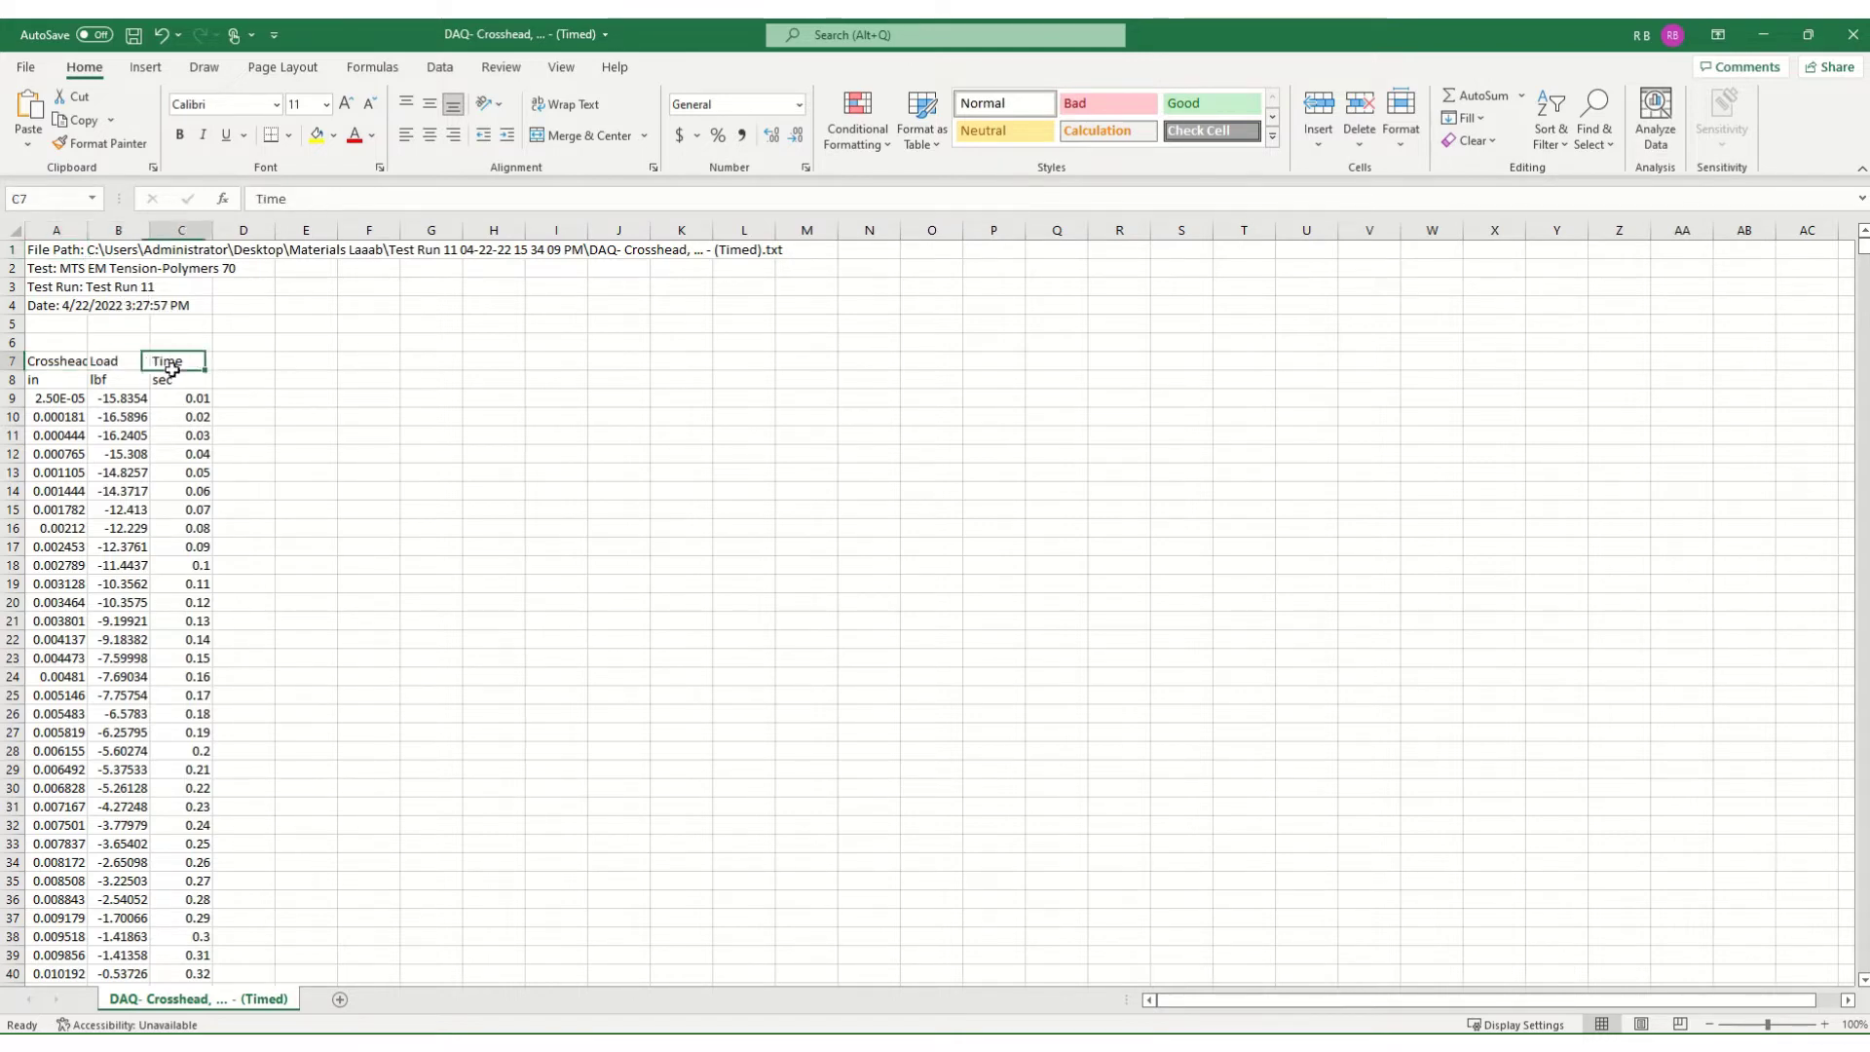
left_click(64, 399)
left_click(120, 419)
left_click(188, 419)
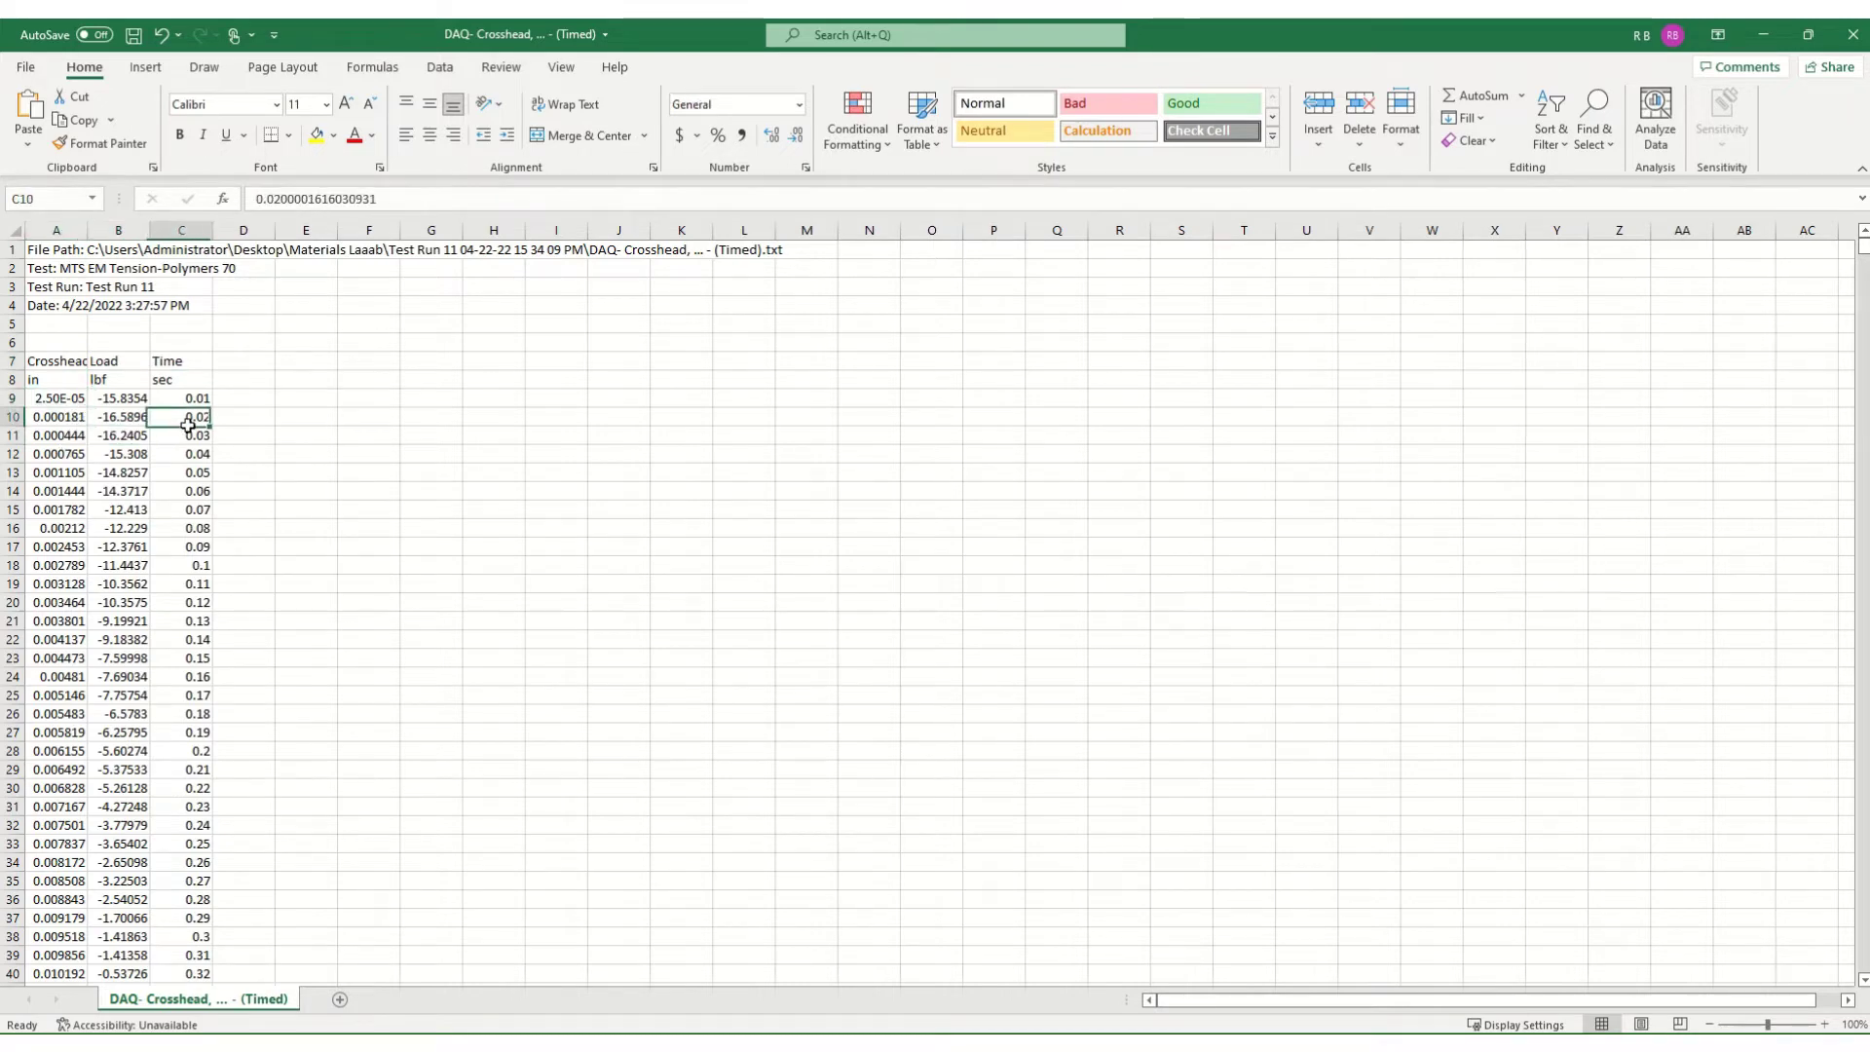
left_click(265, 366)
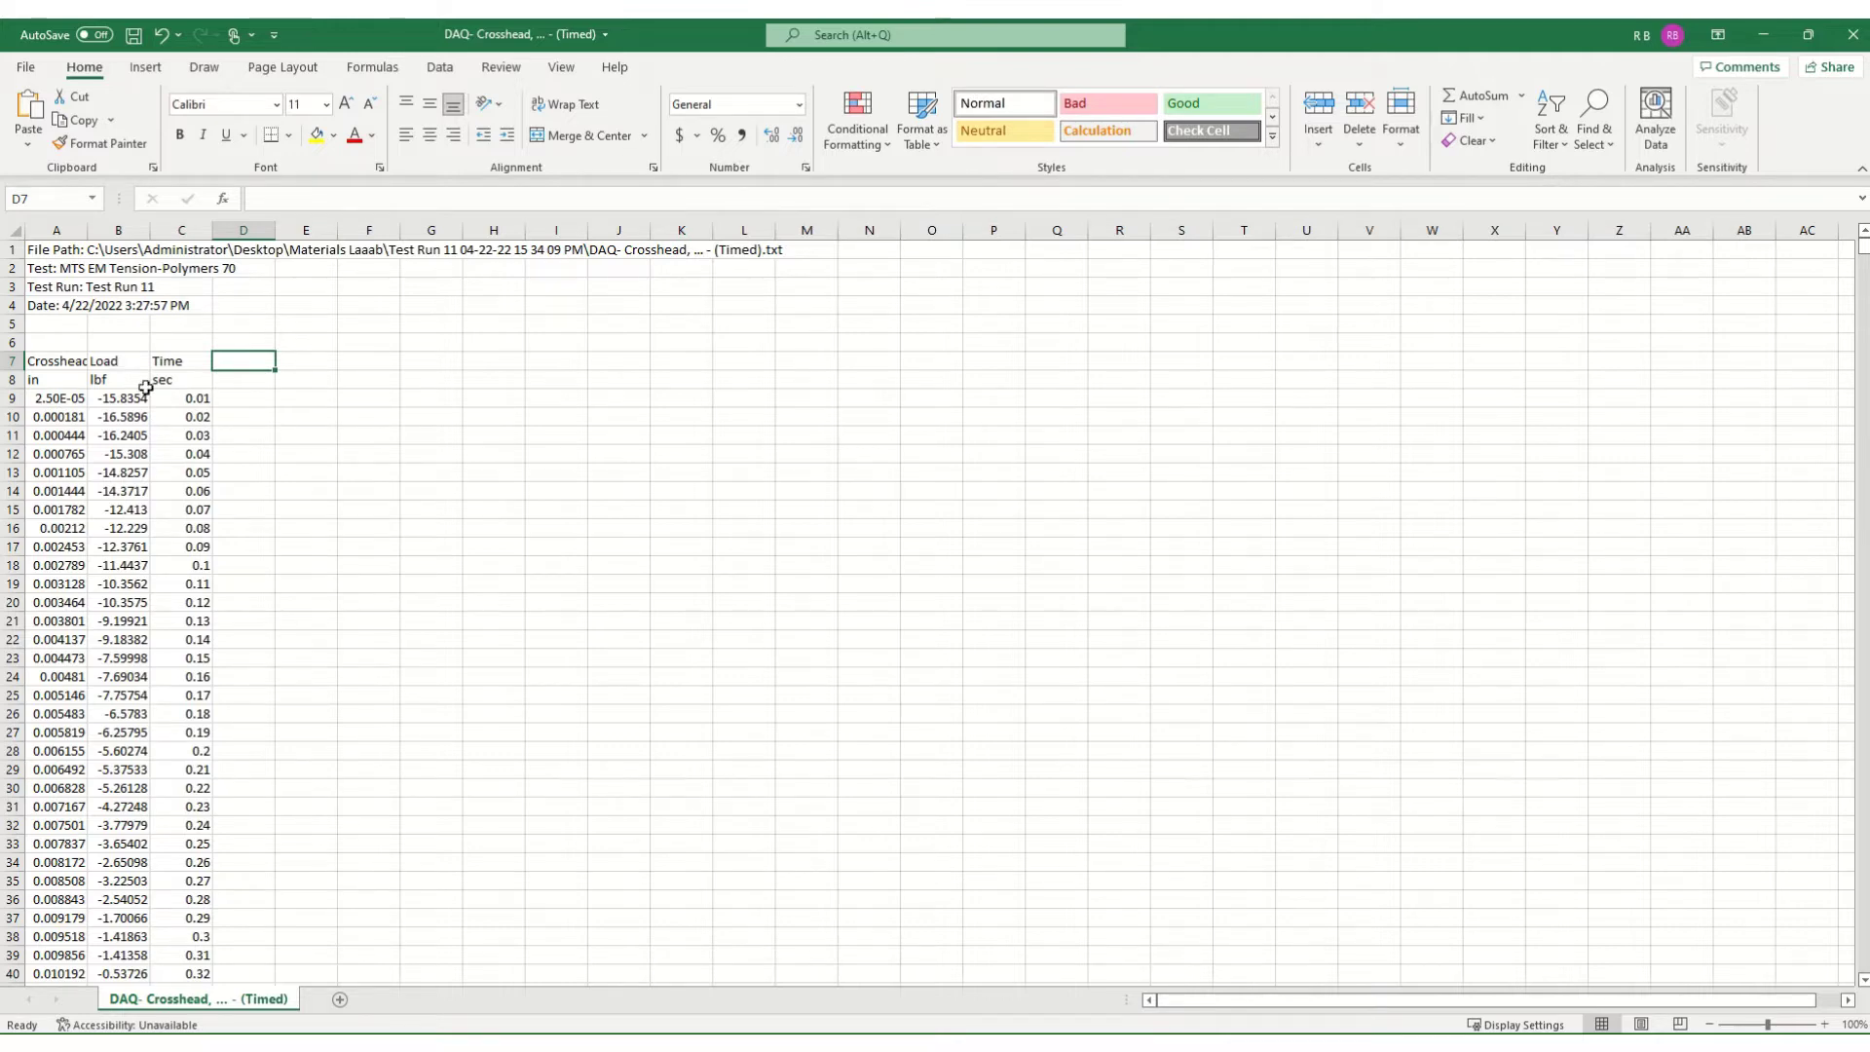
left_click(59, 361)
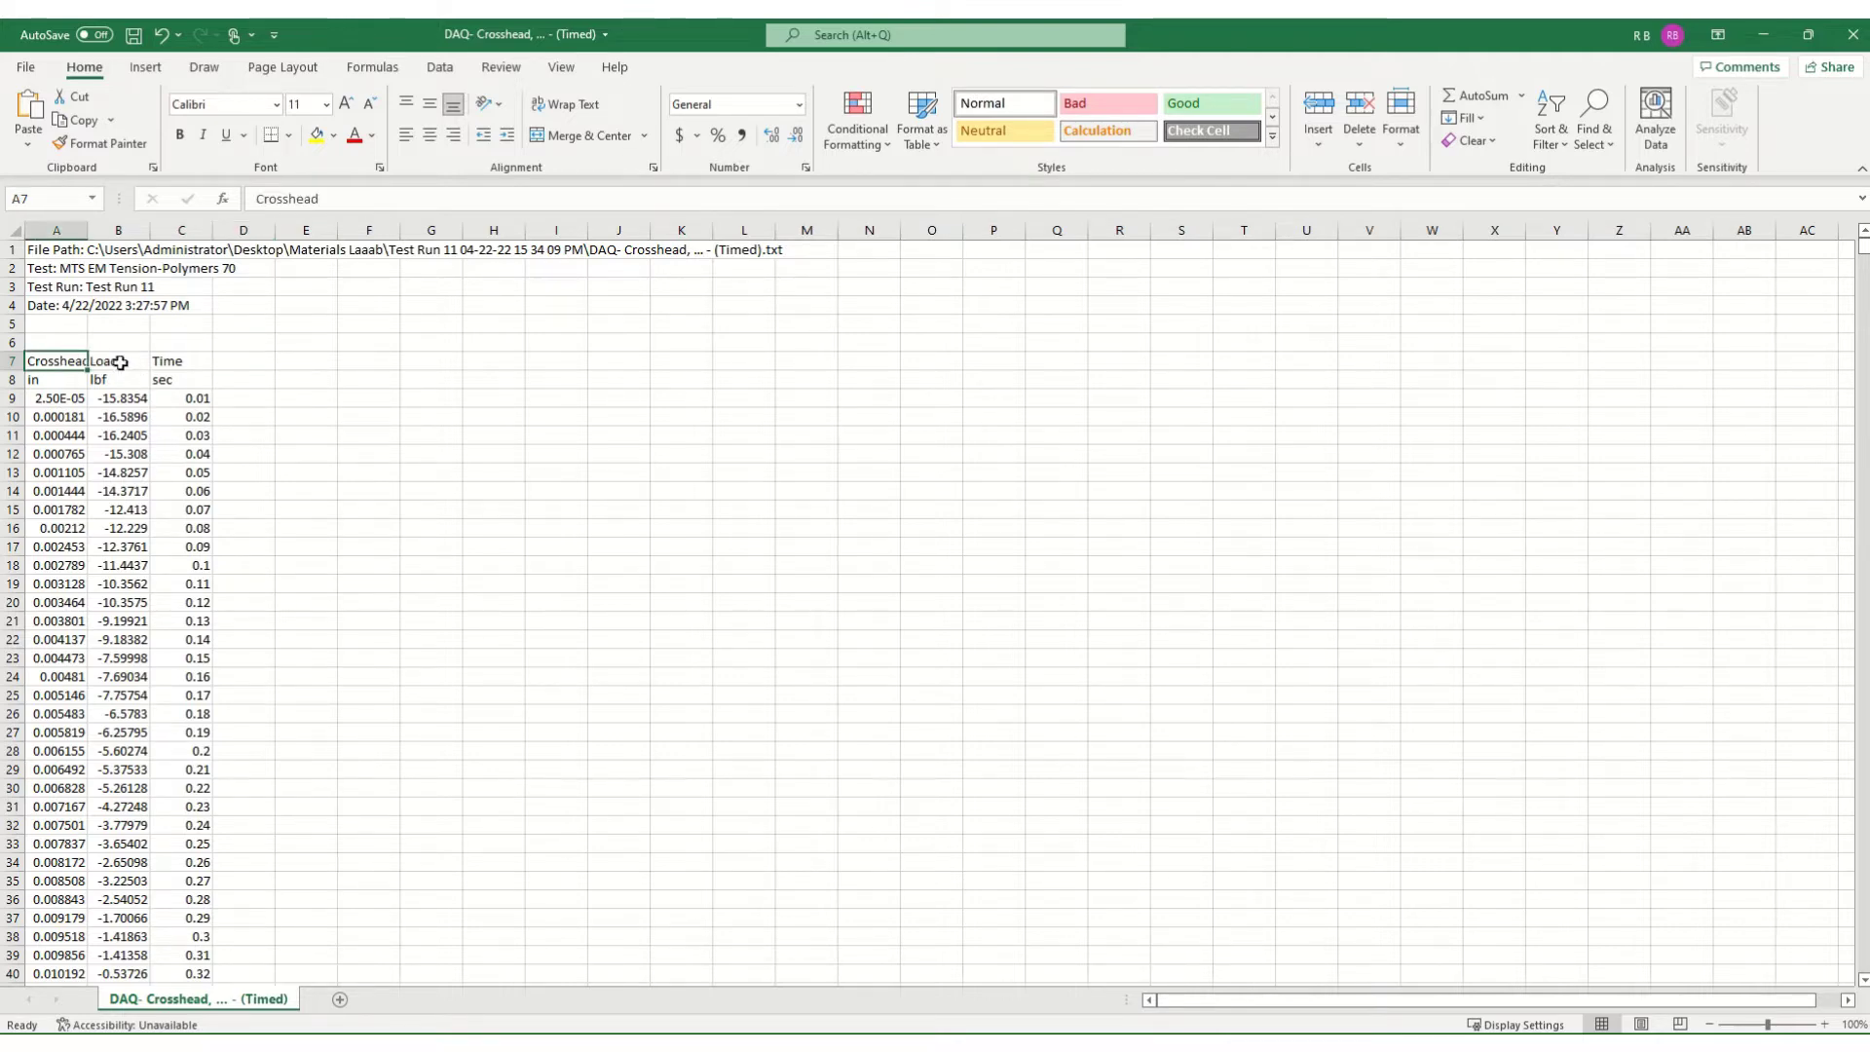
left_click(119, 365)
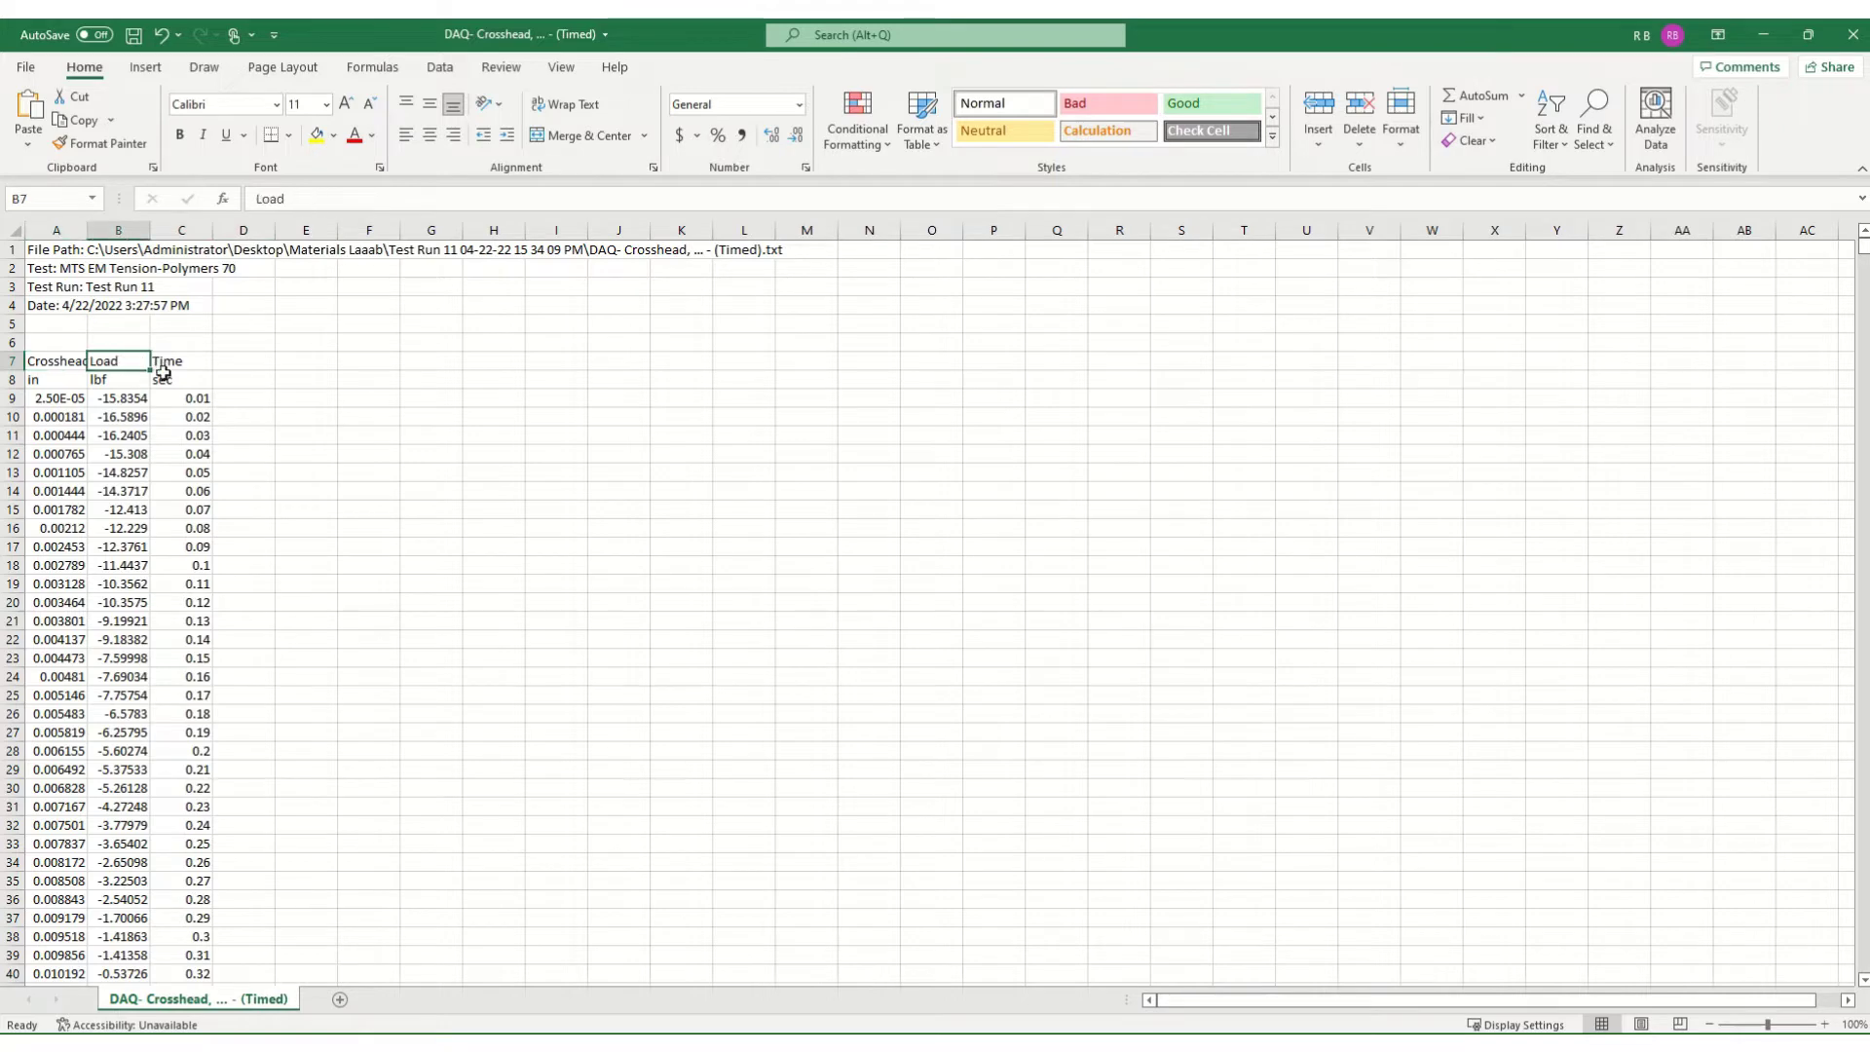
- Add the heading Strain in D7 with the unit in/in in D8
left_click(244, 366)
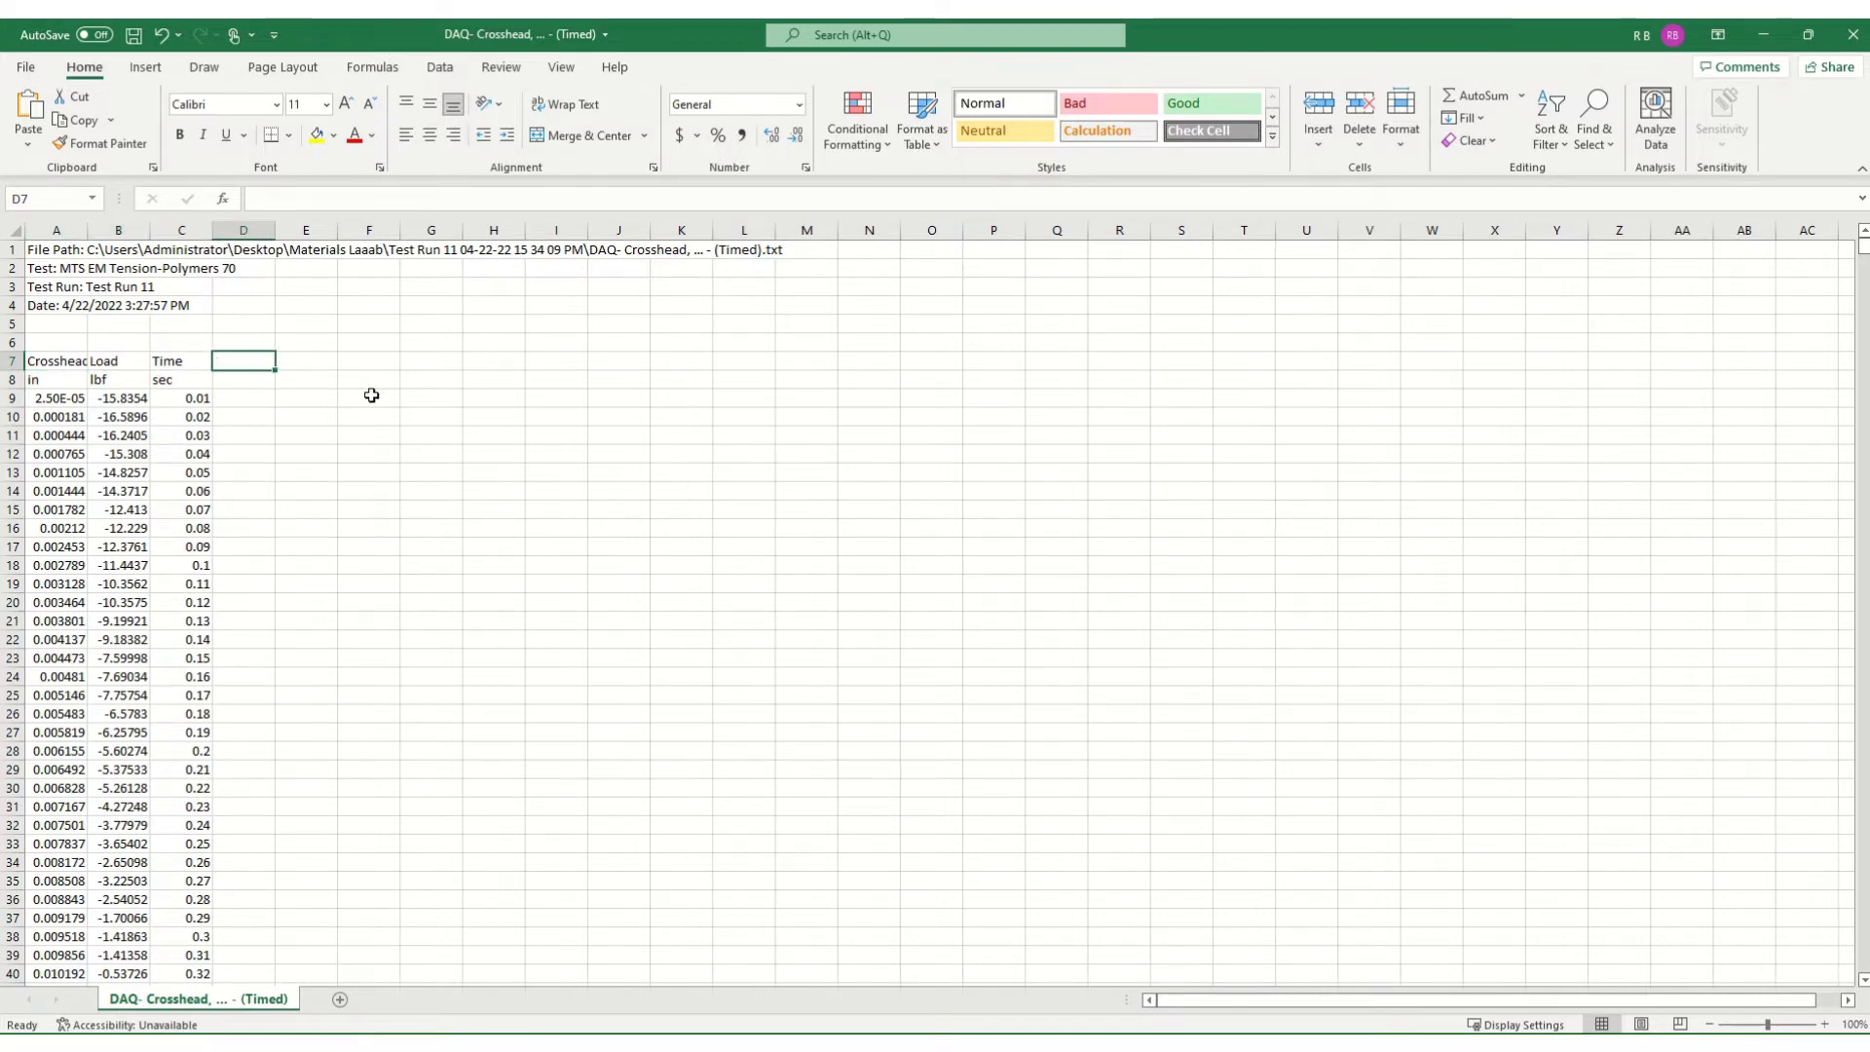
type("Strain")
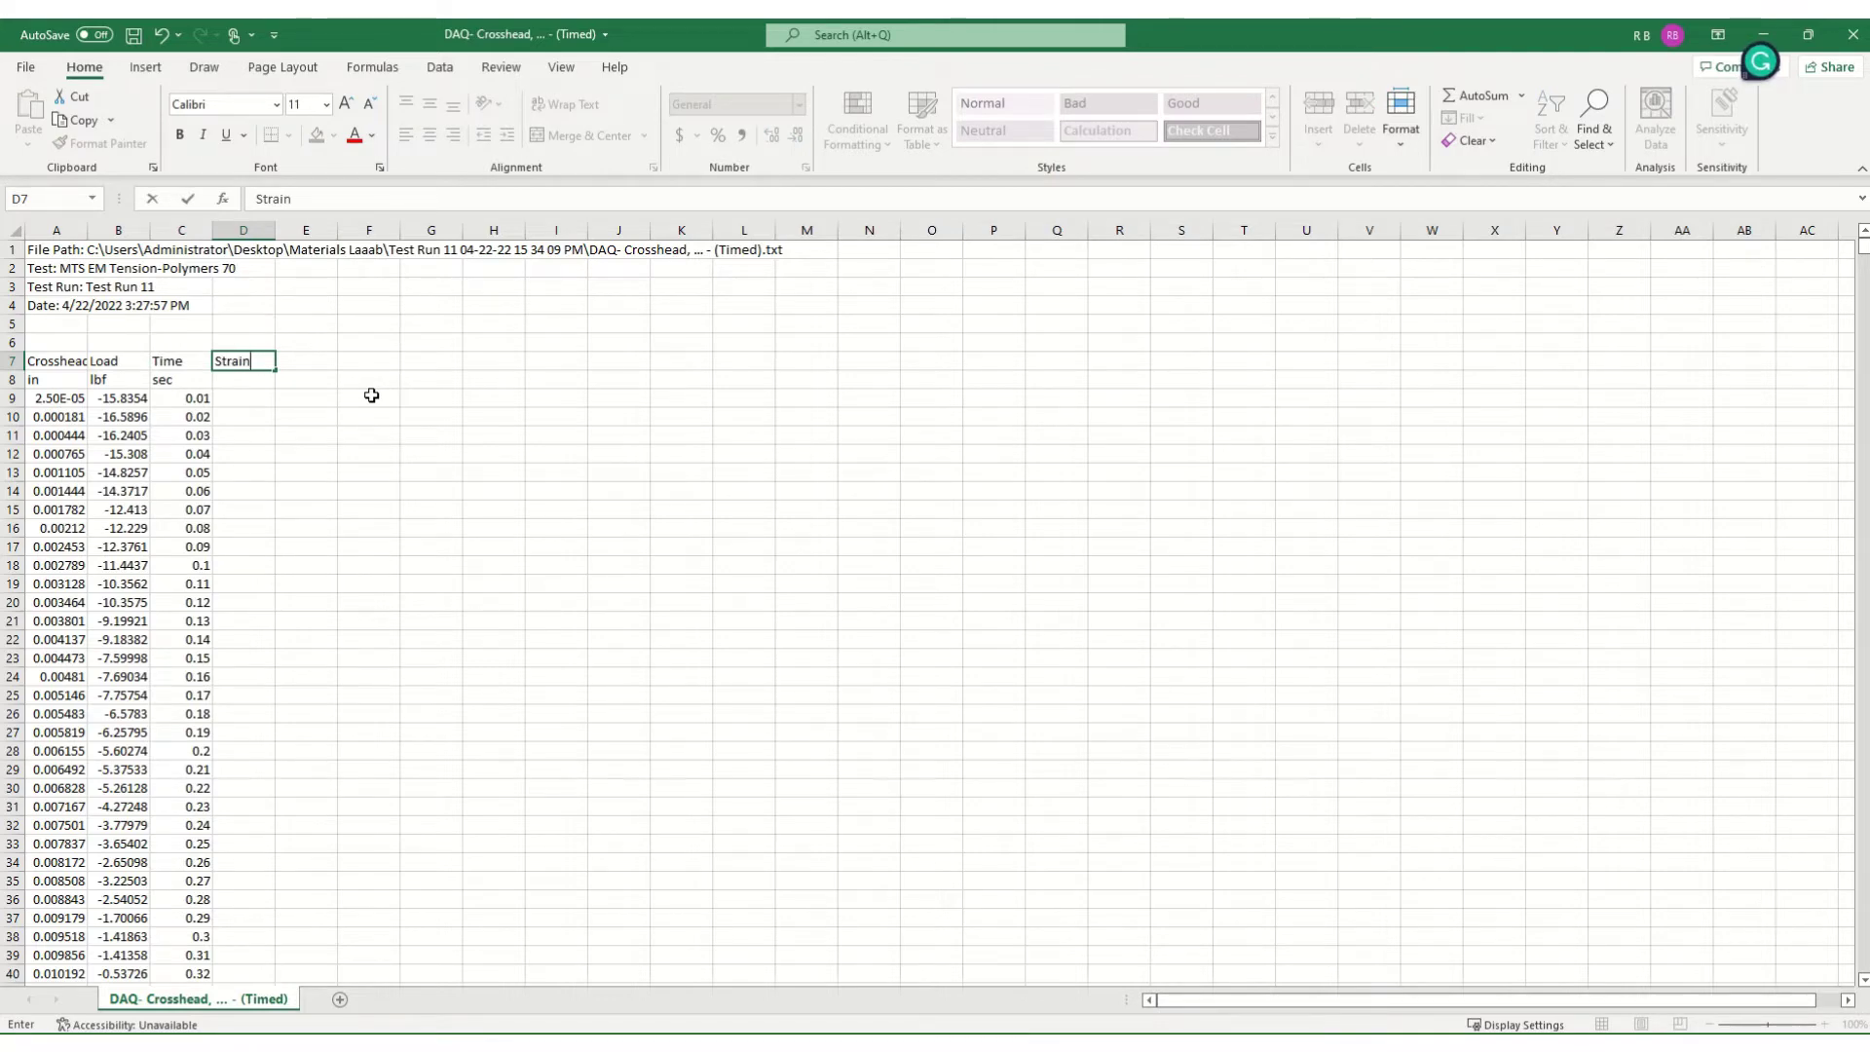
key("Return")
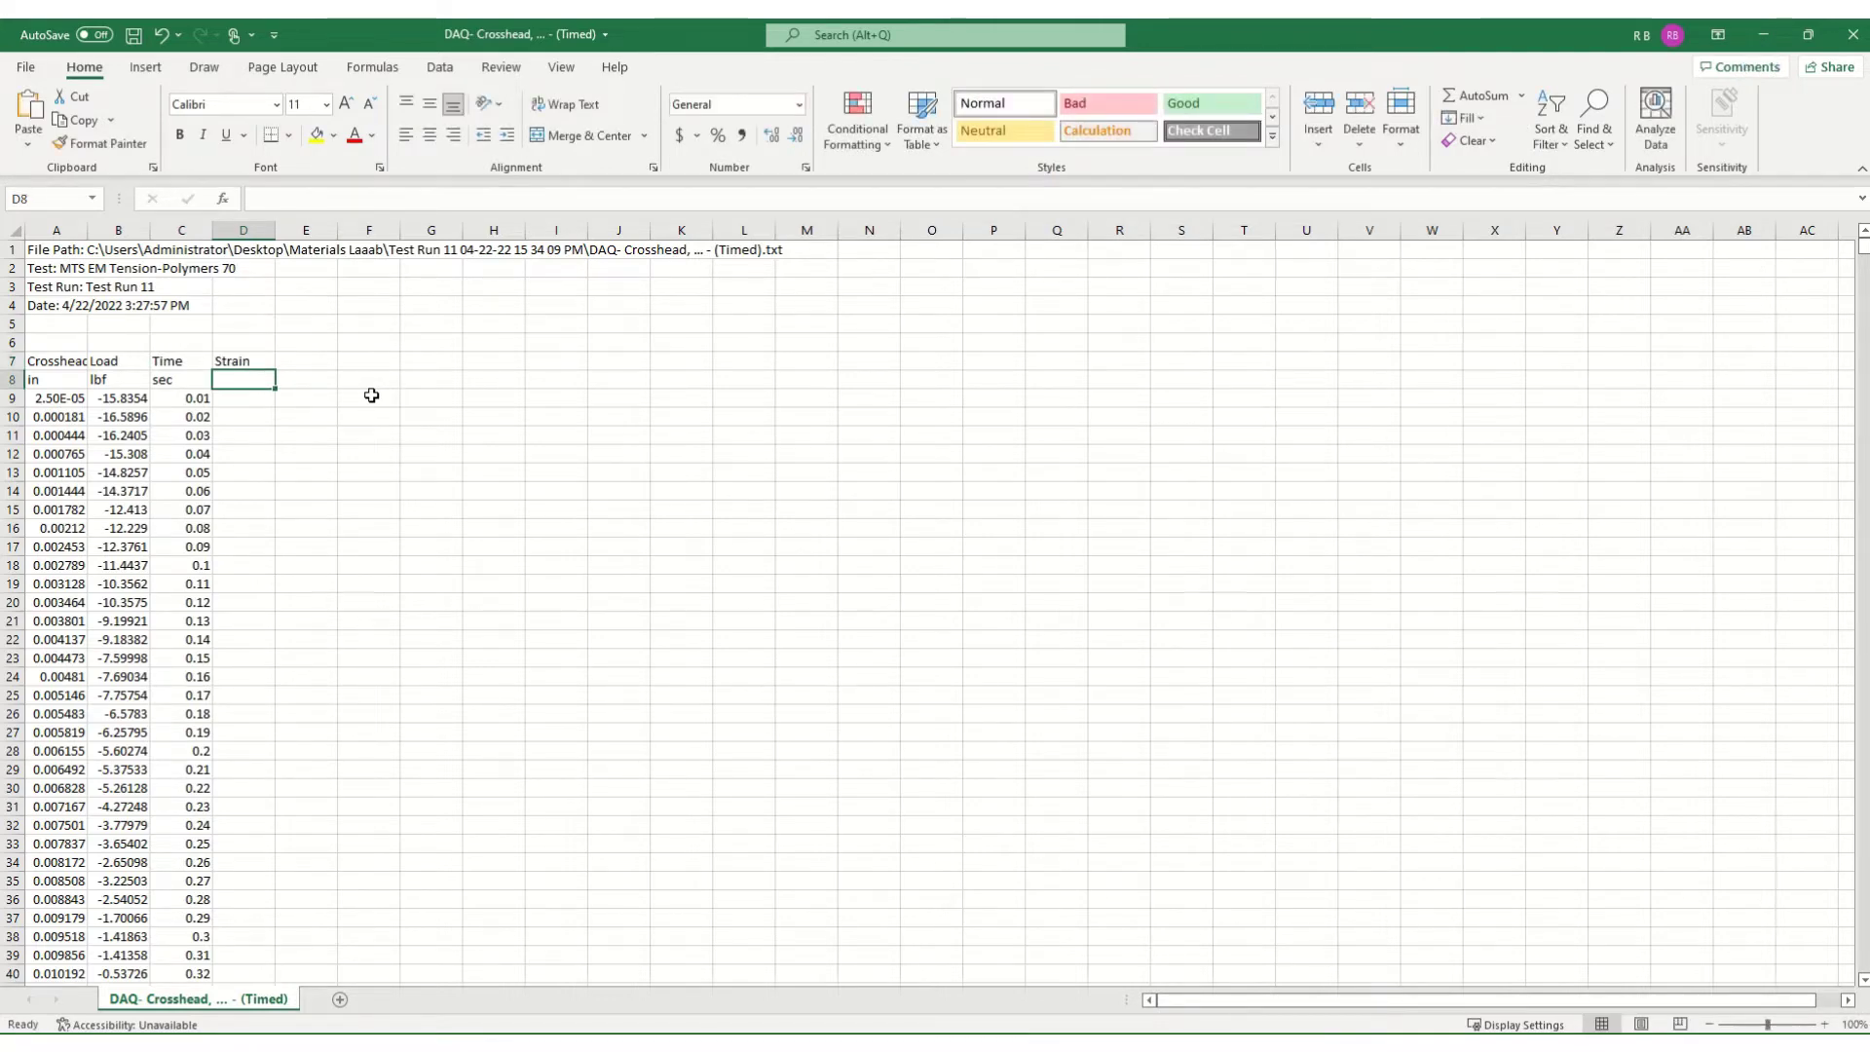
type("in/")
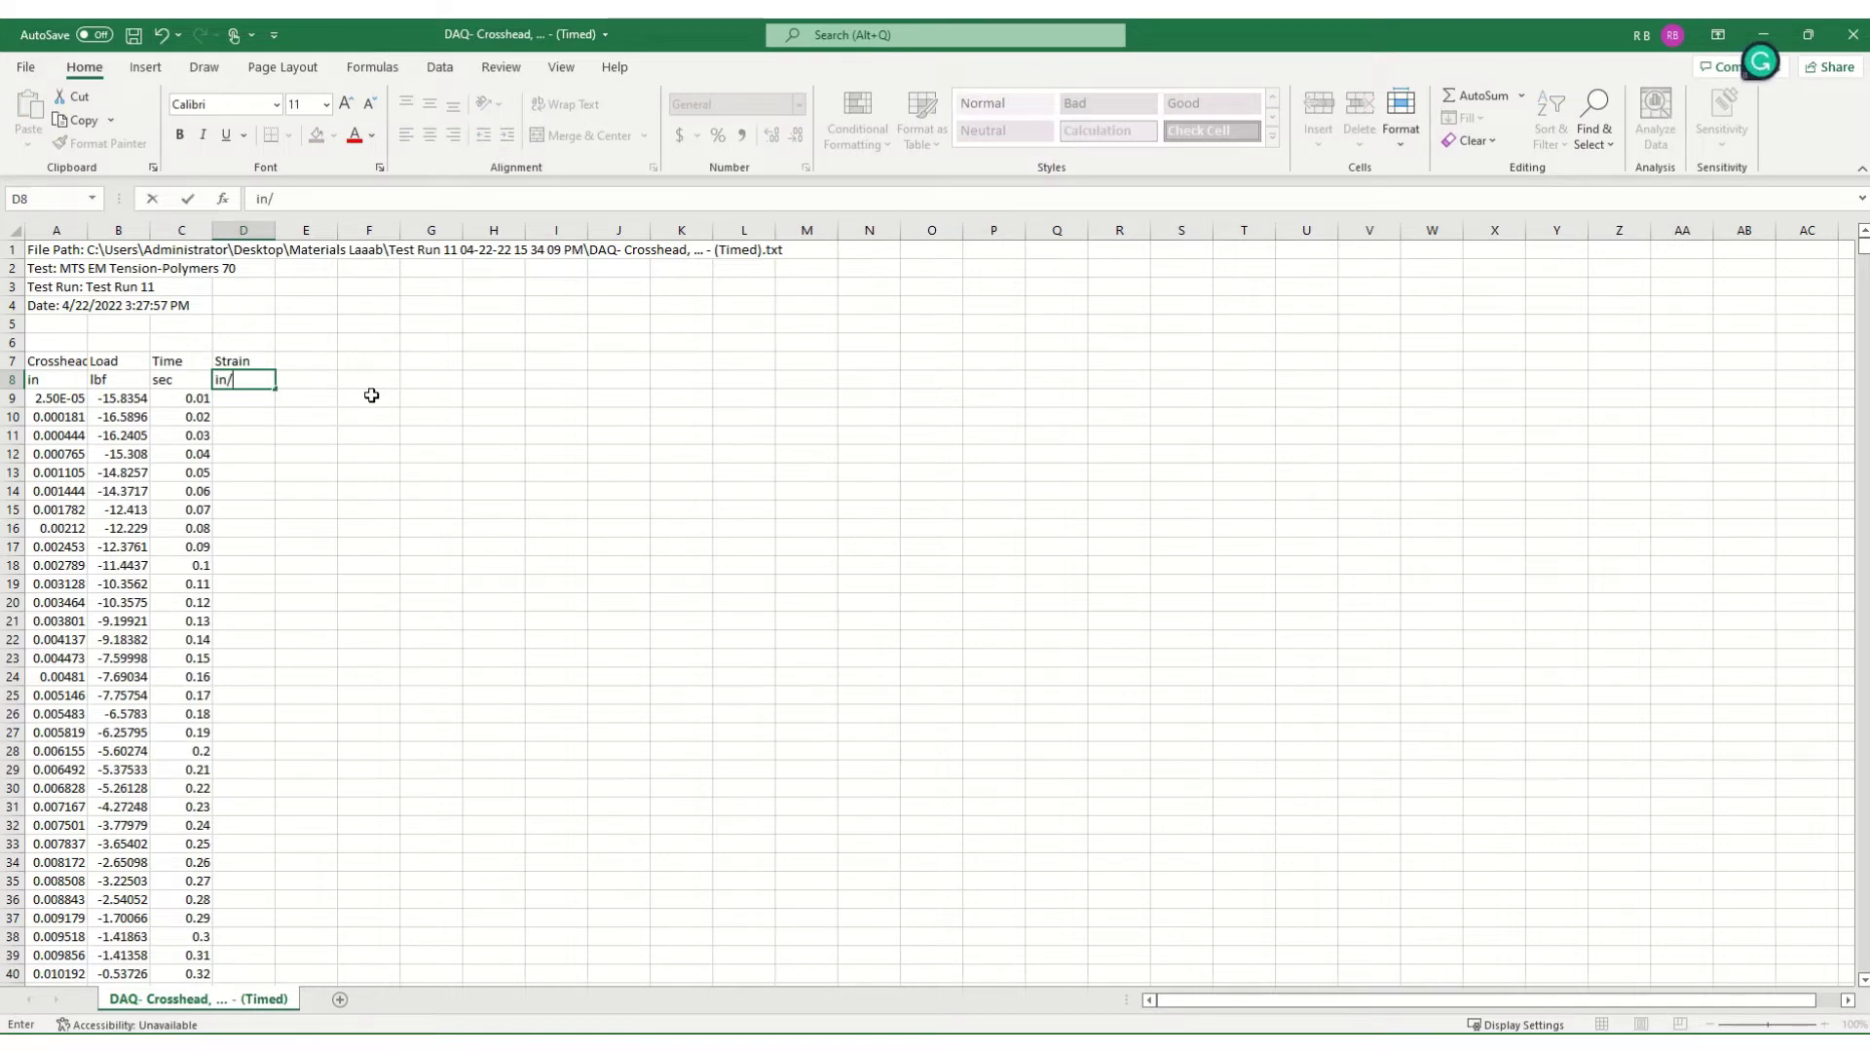
type("in")
key("Return")
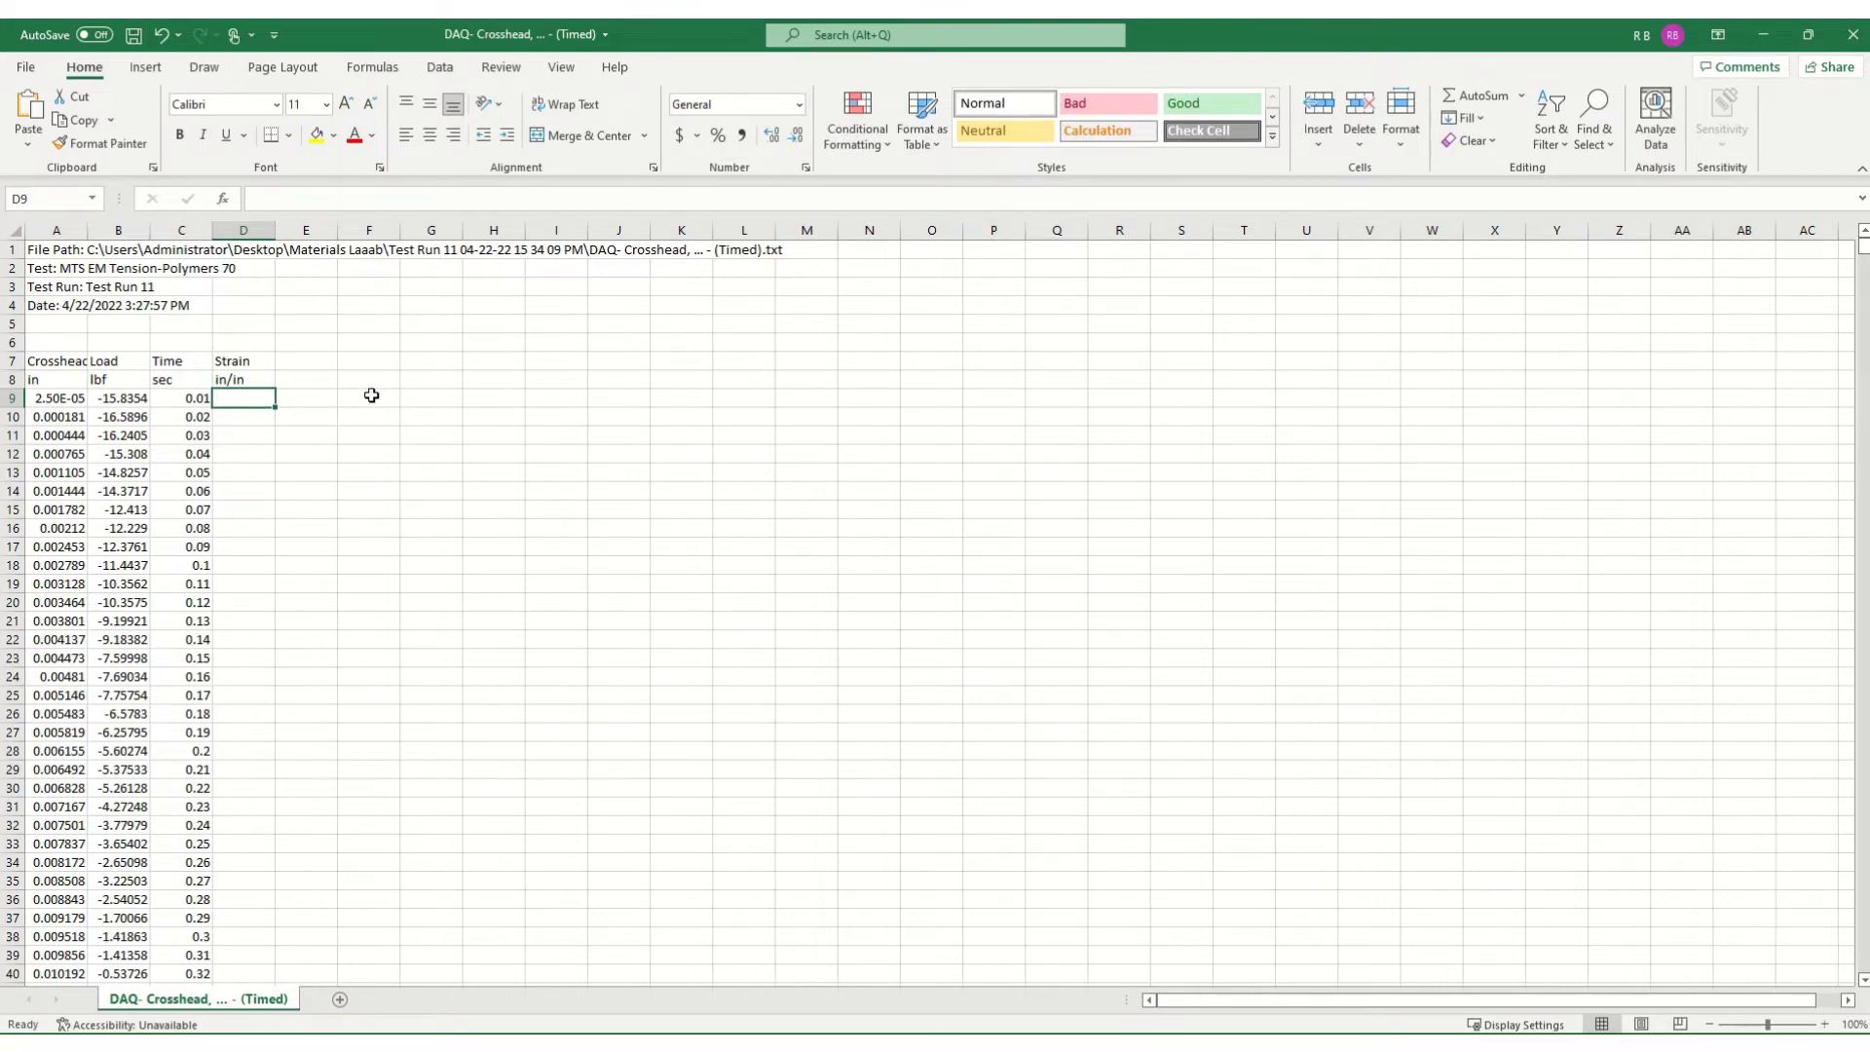
- Calculate strain in D9 with =(A9-$A$9)/2 and fill the formula down the whole data column
type("=")
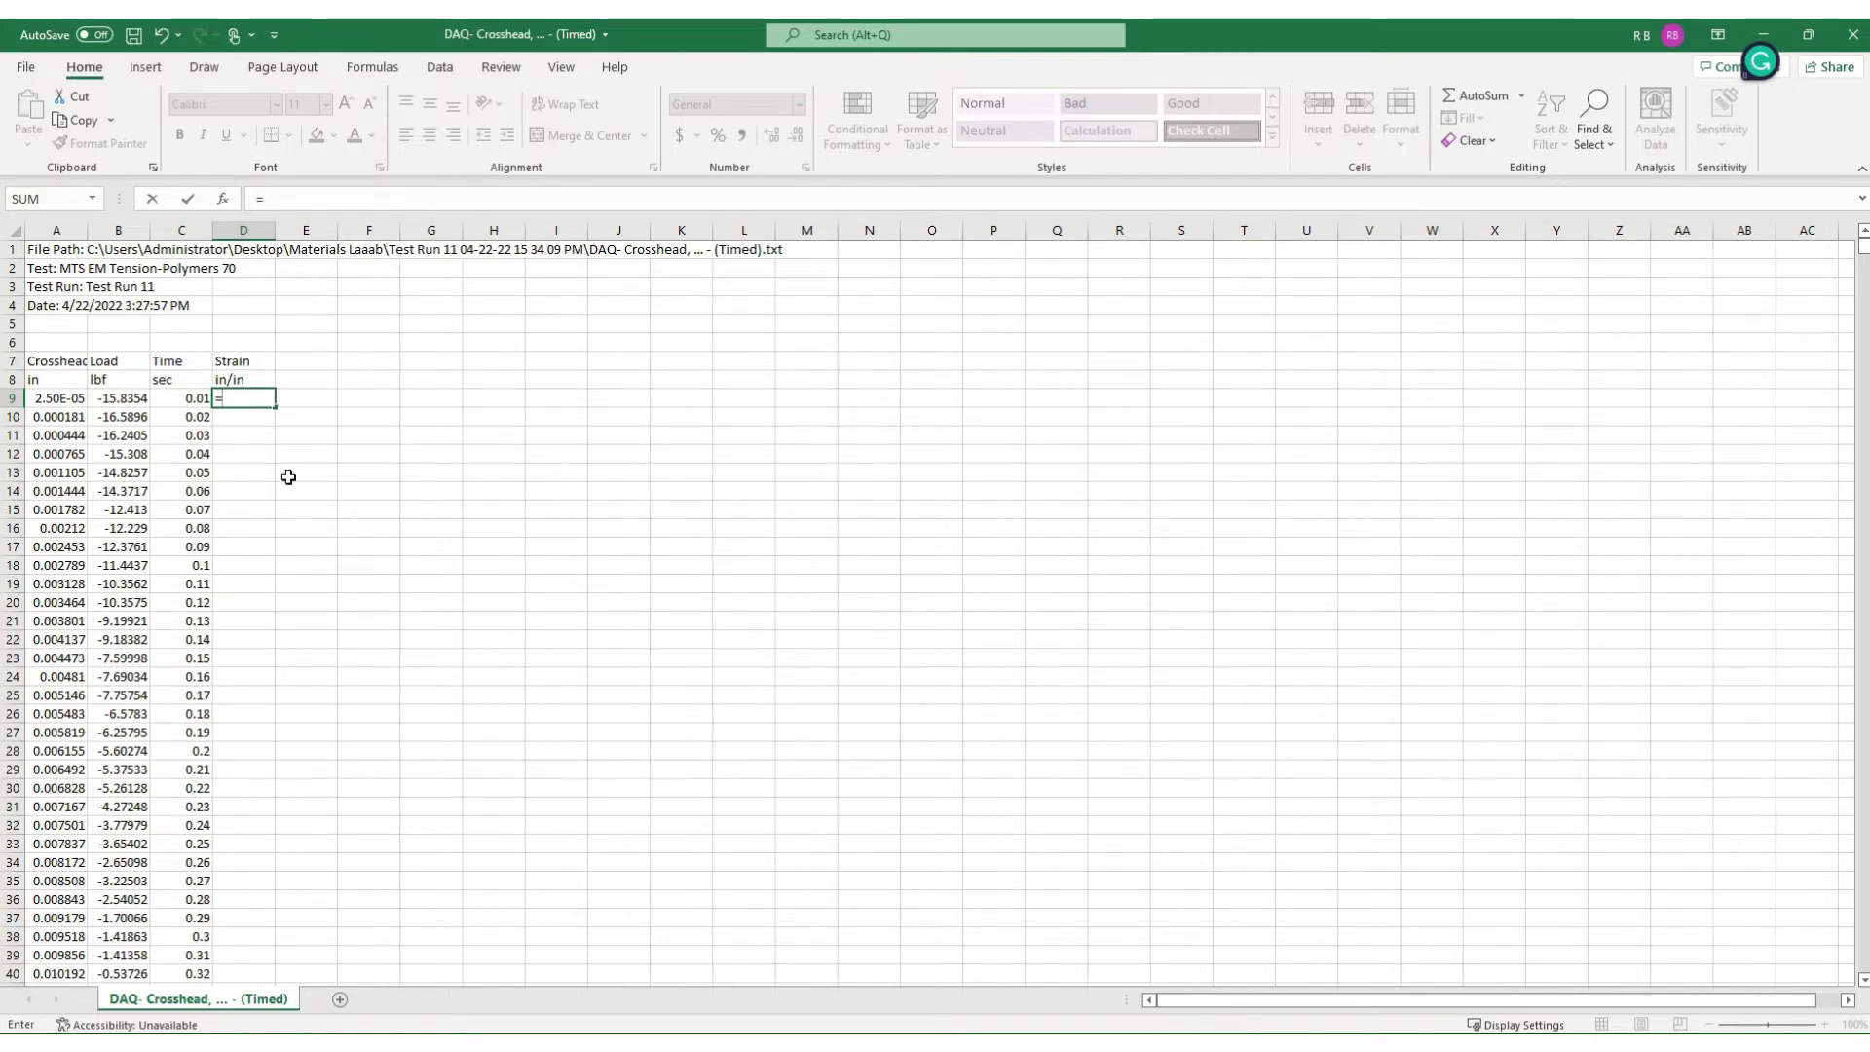
type("(")
left_click(64, 399)
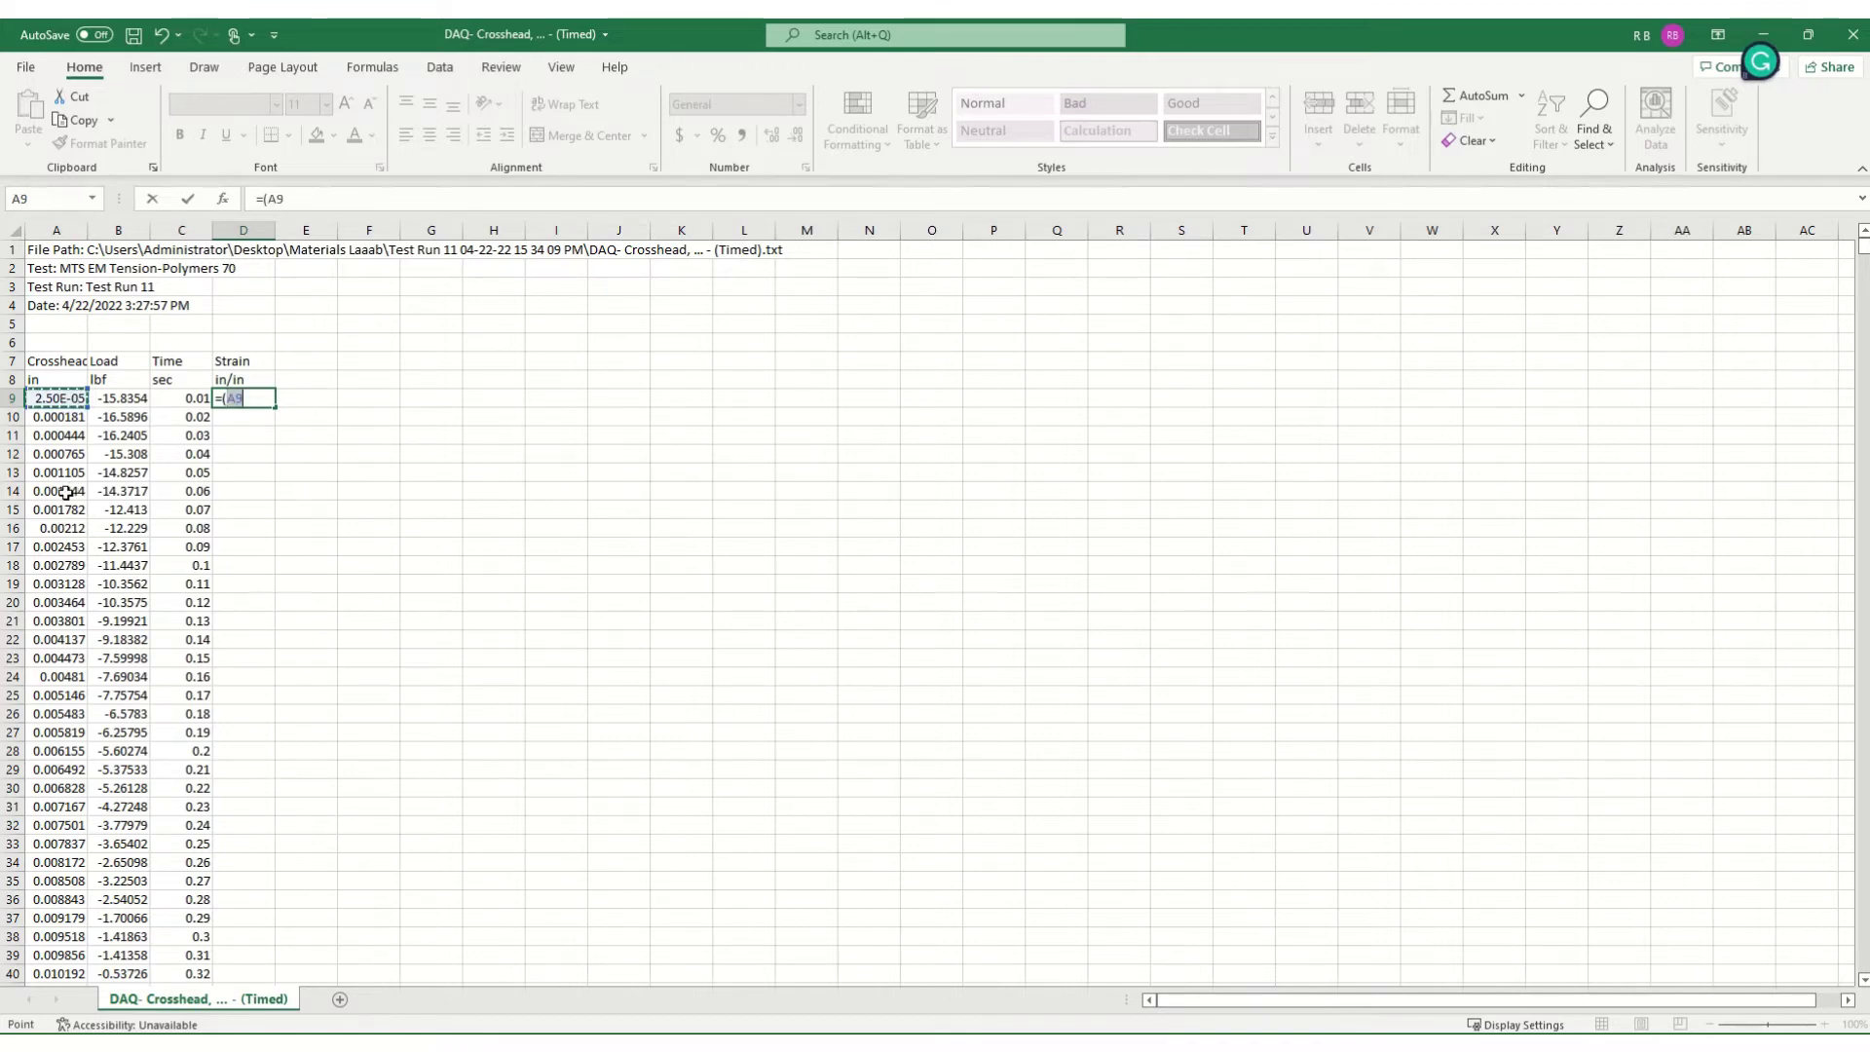
type("-")
left_click(36, 398)
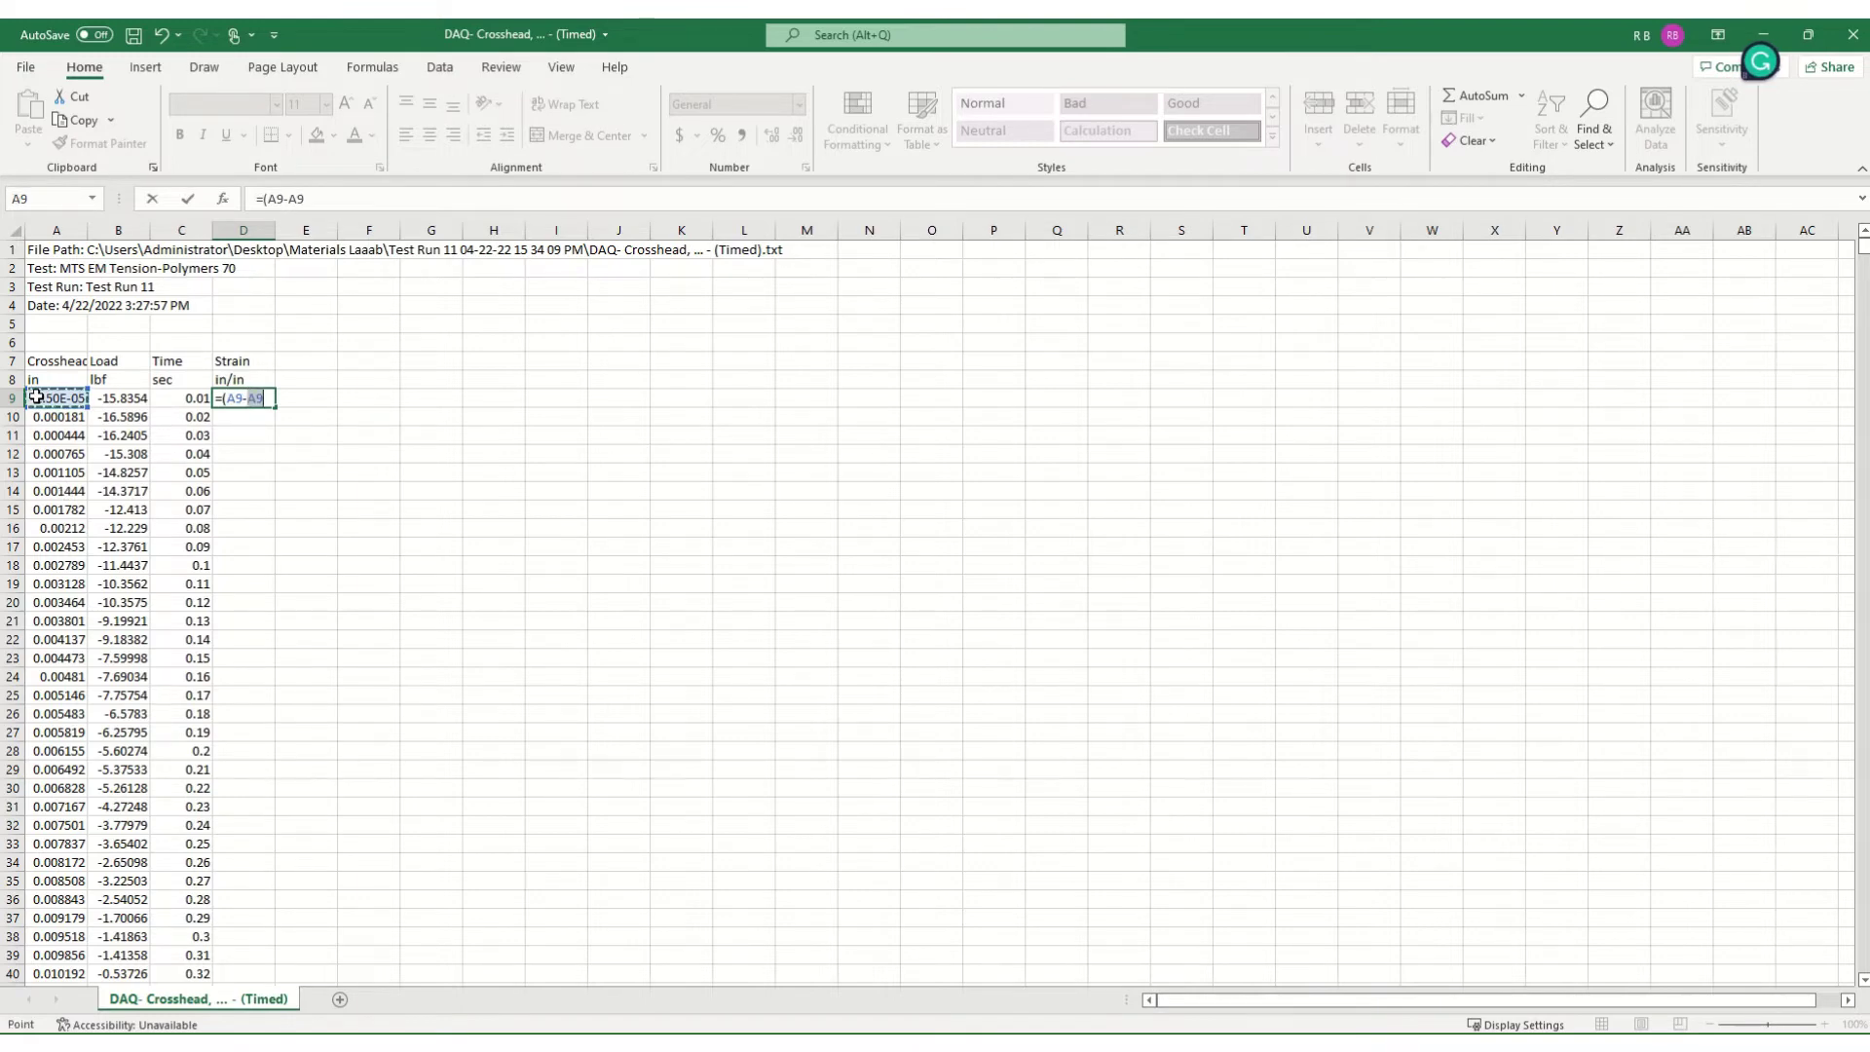
key("F4")
type(")/2")
key("Return")
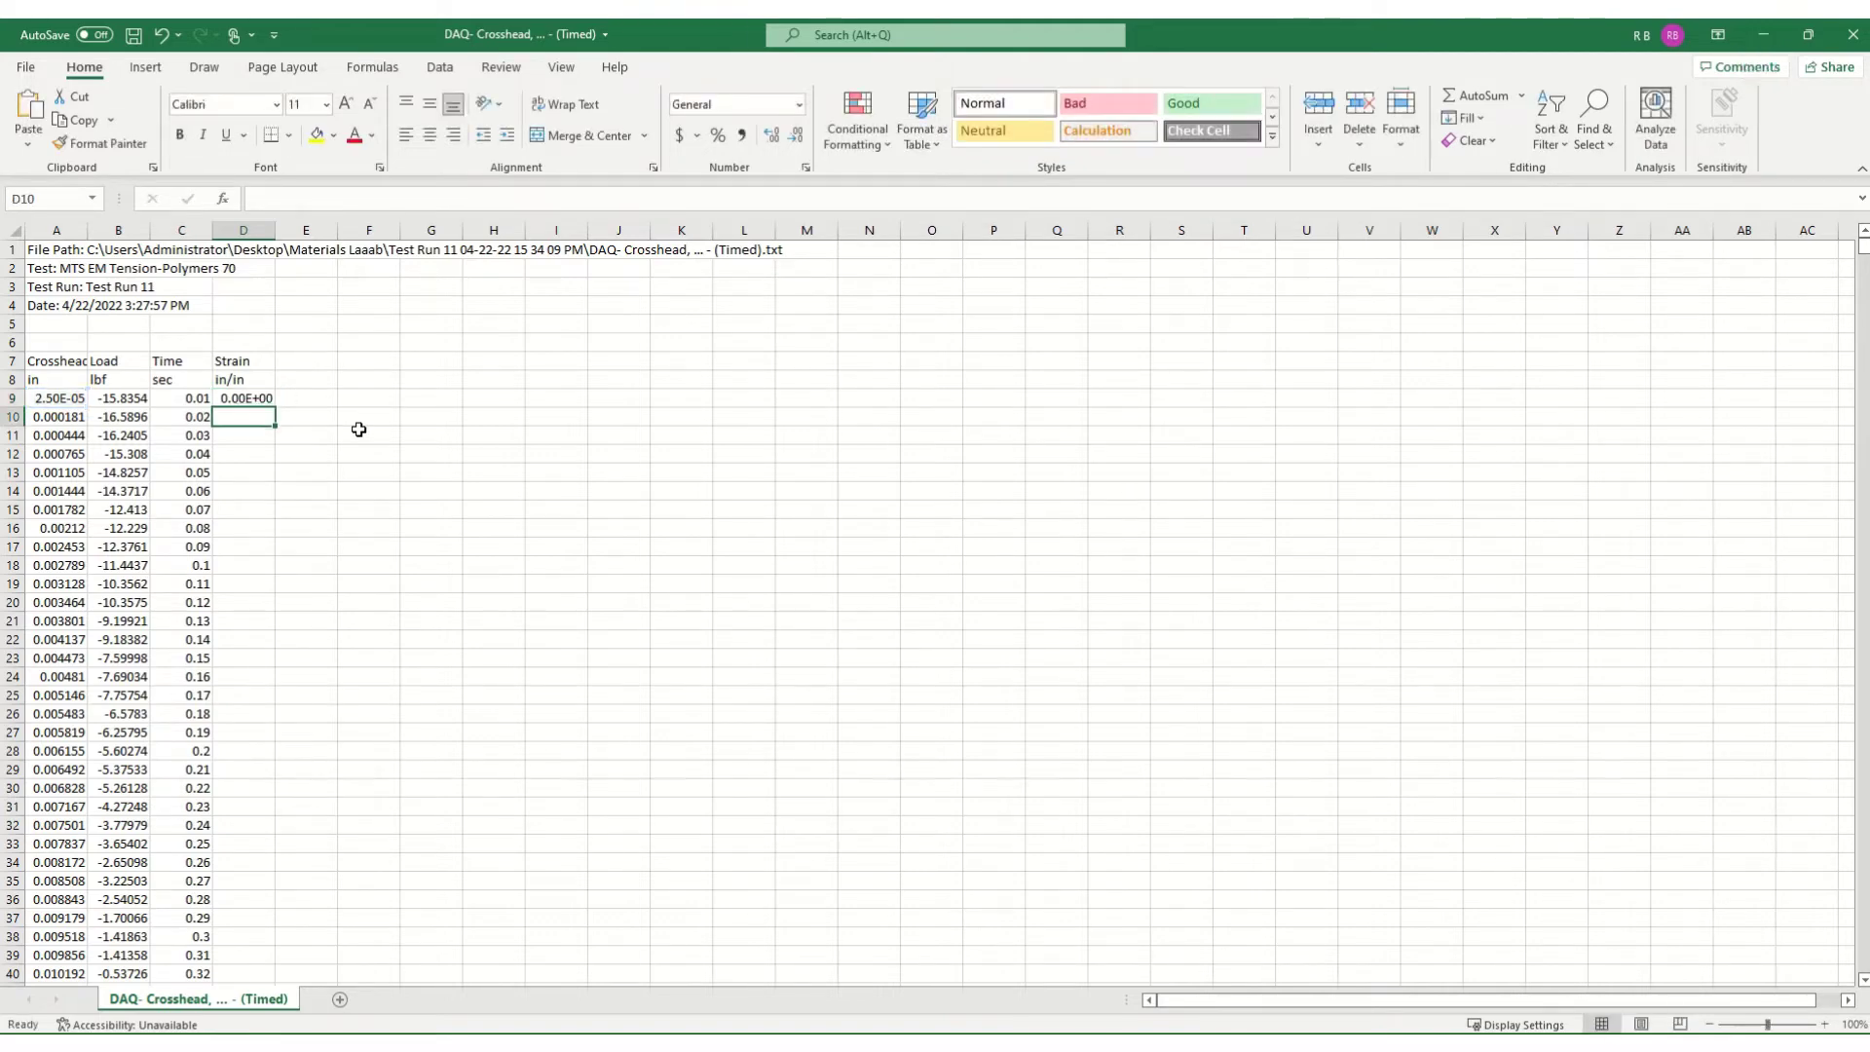
left_click(254, 397)
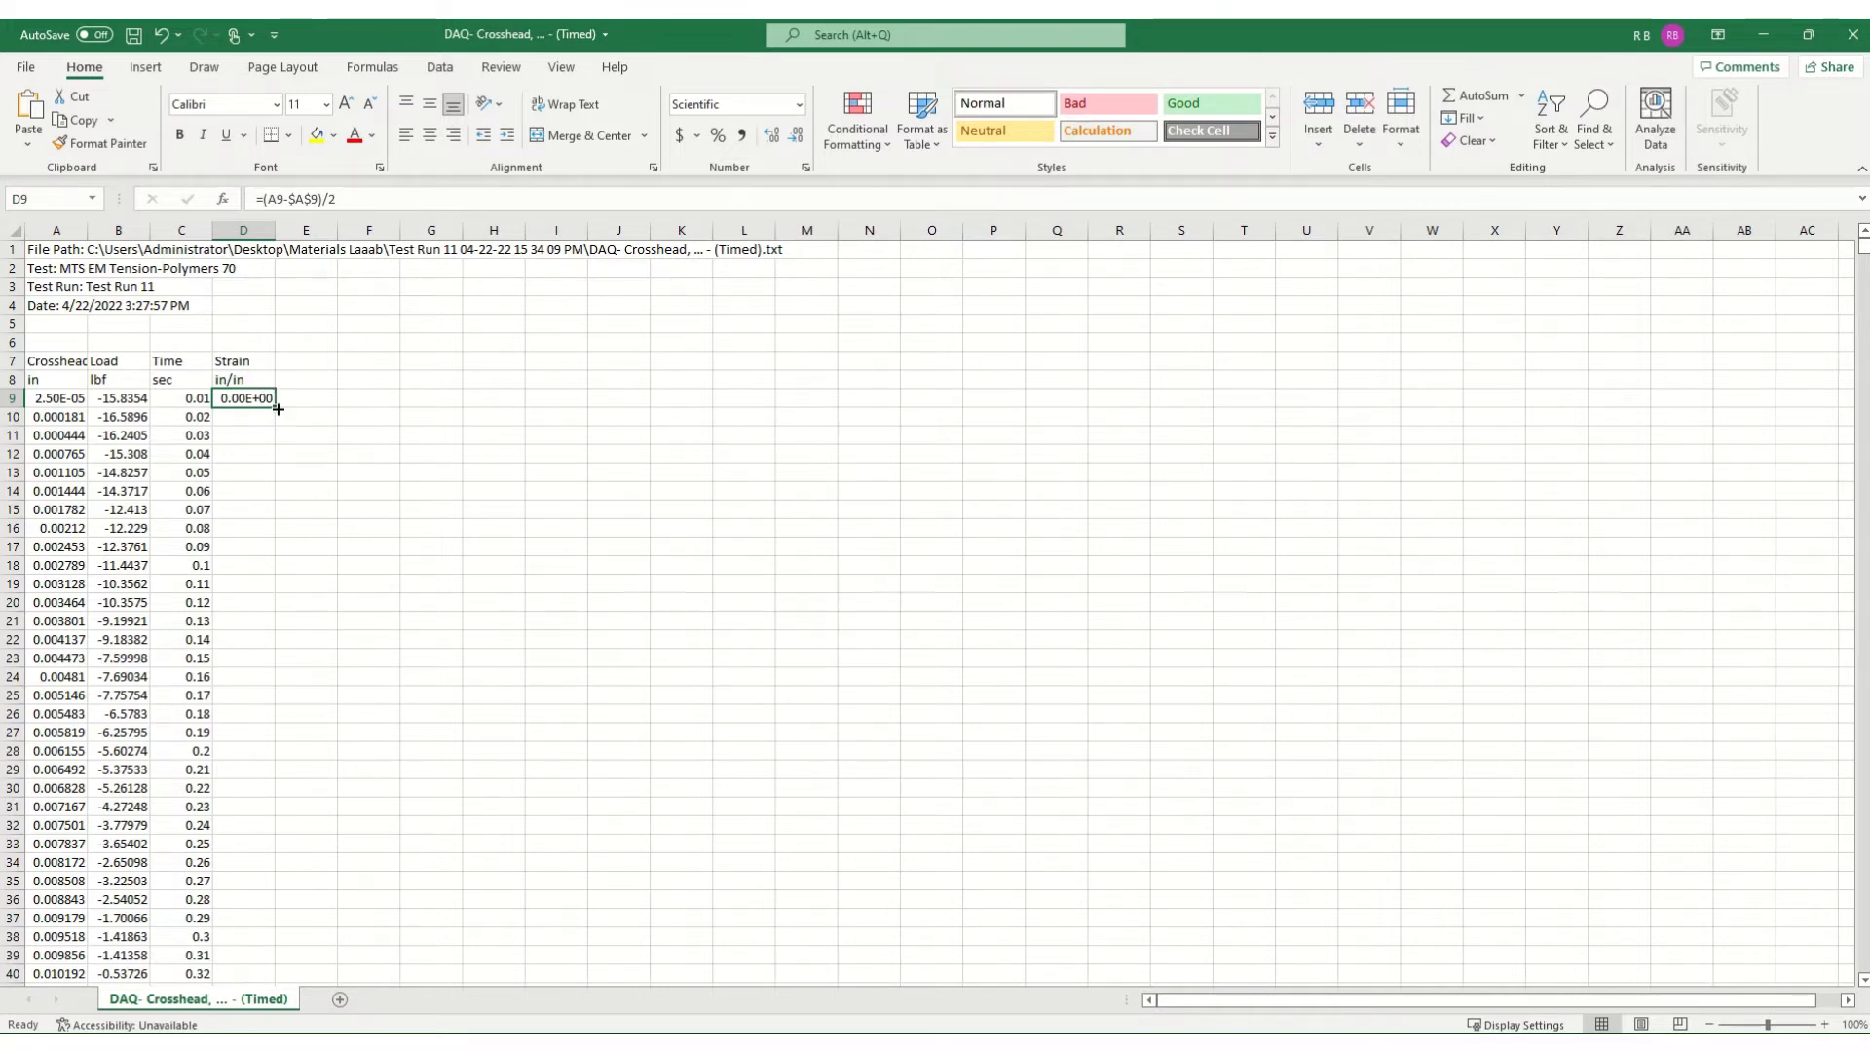
double_click(276, 408)
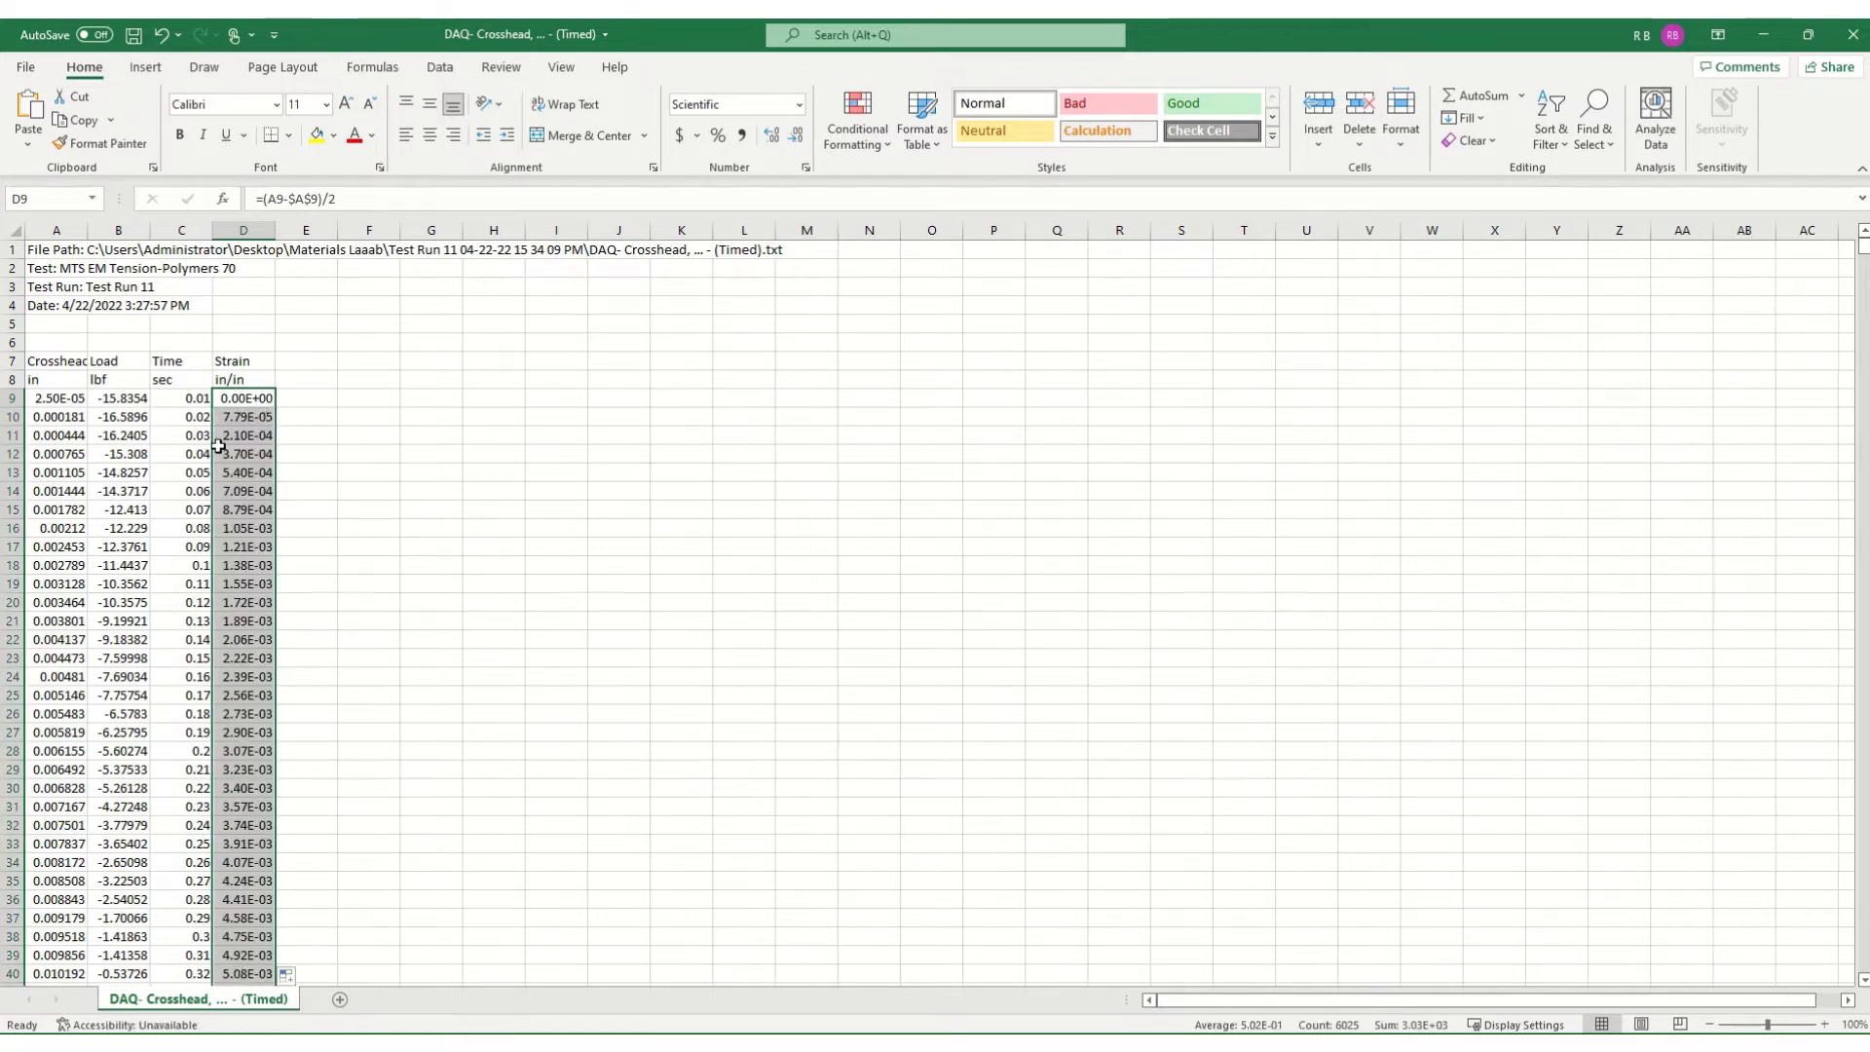
- Check the filled strain formula in D19 and D23 for its cell references
left_click(264, 585)
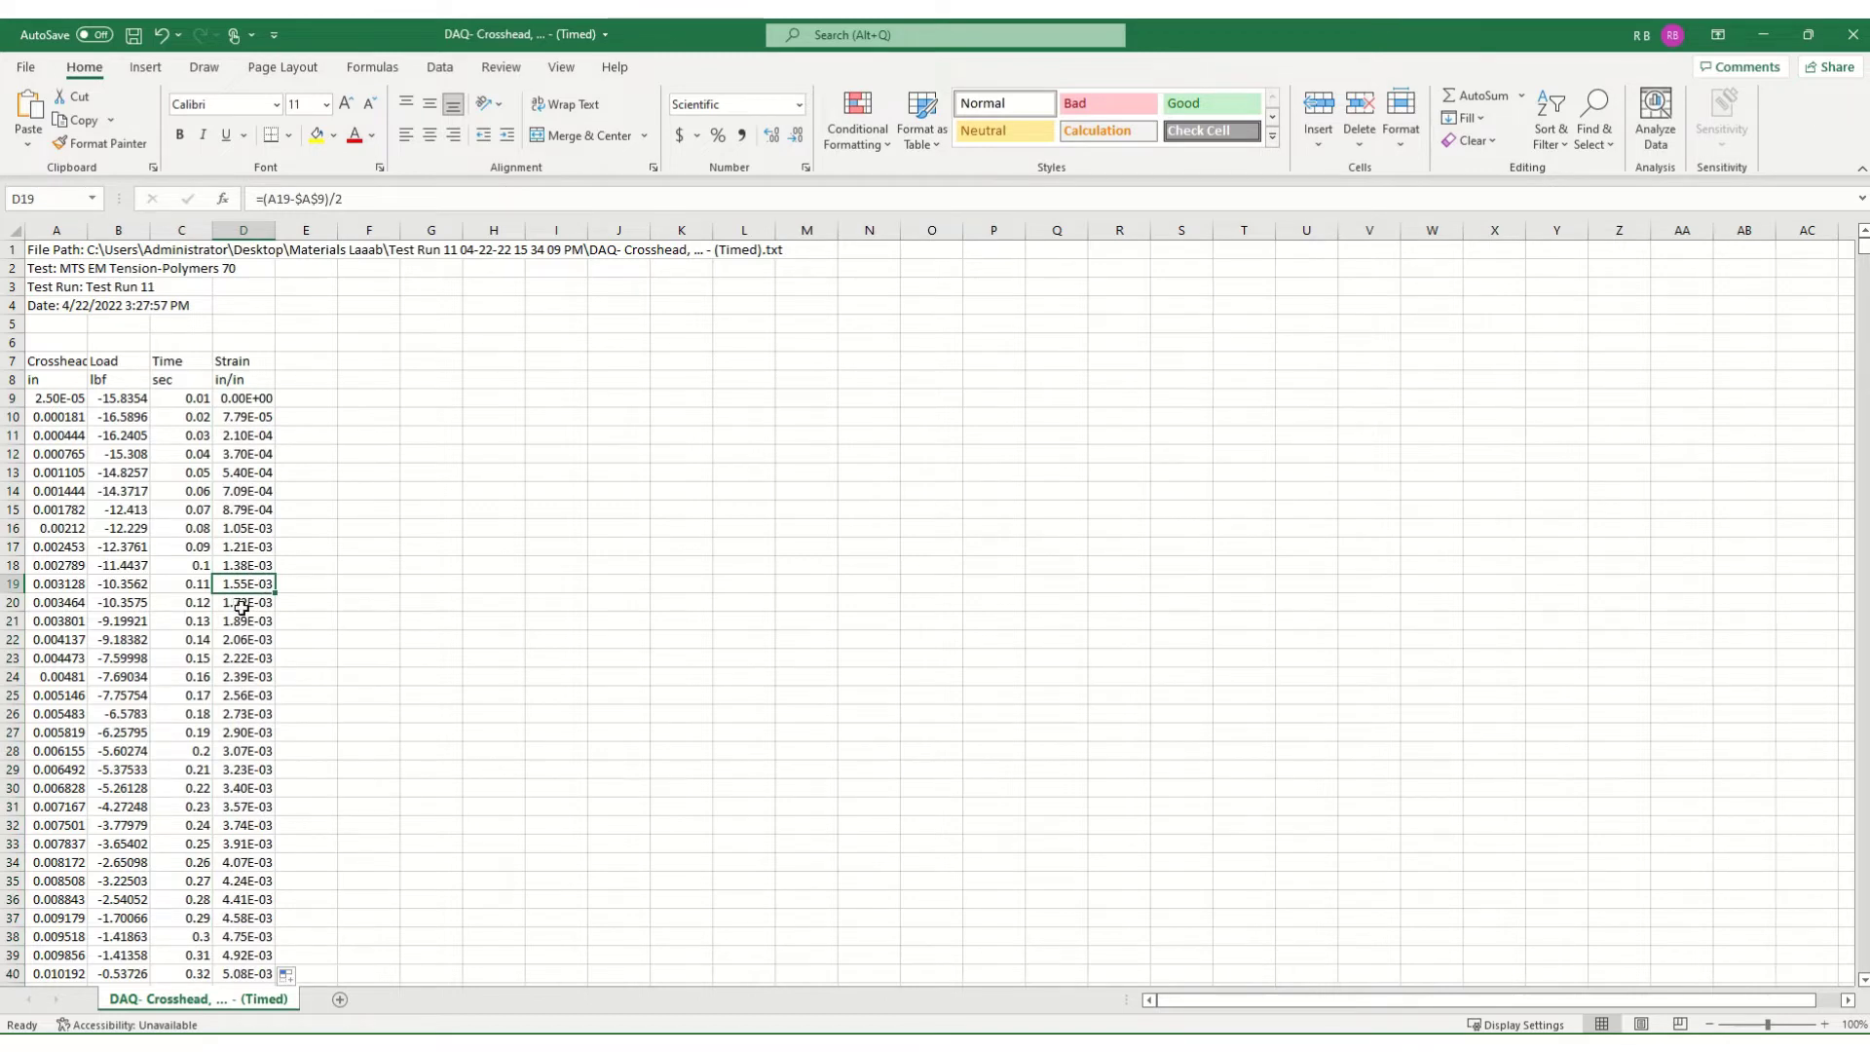
left_click(243, 660)
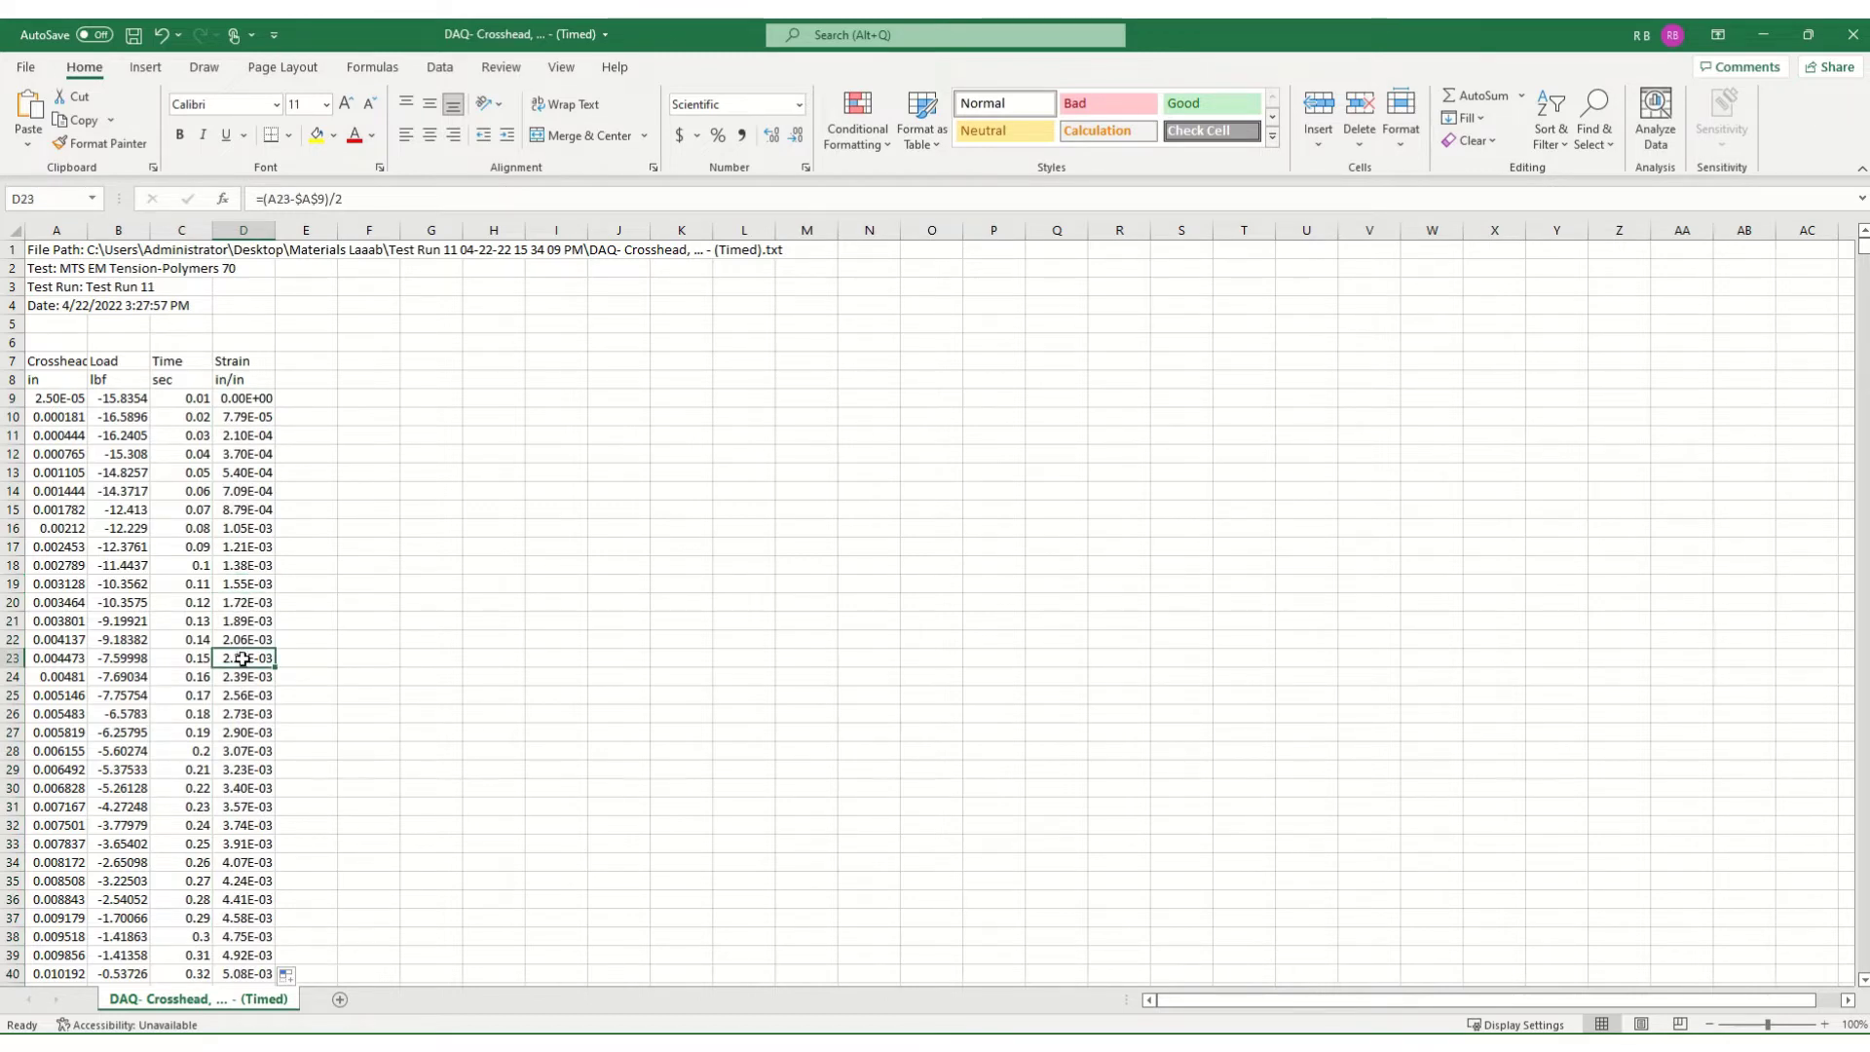
left_click(435, 197)
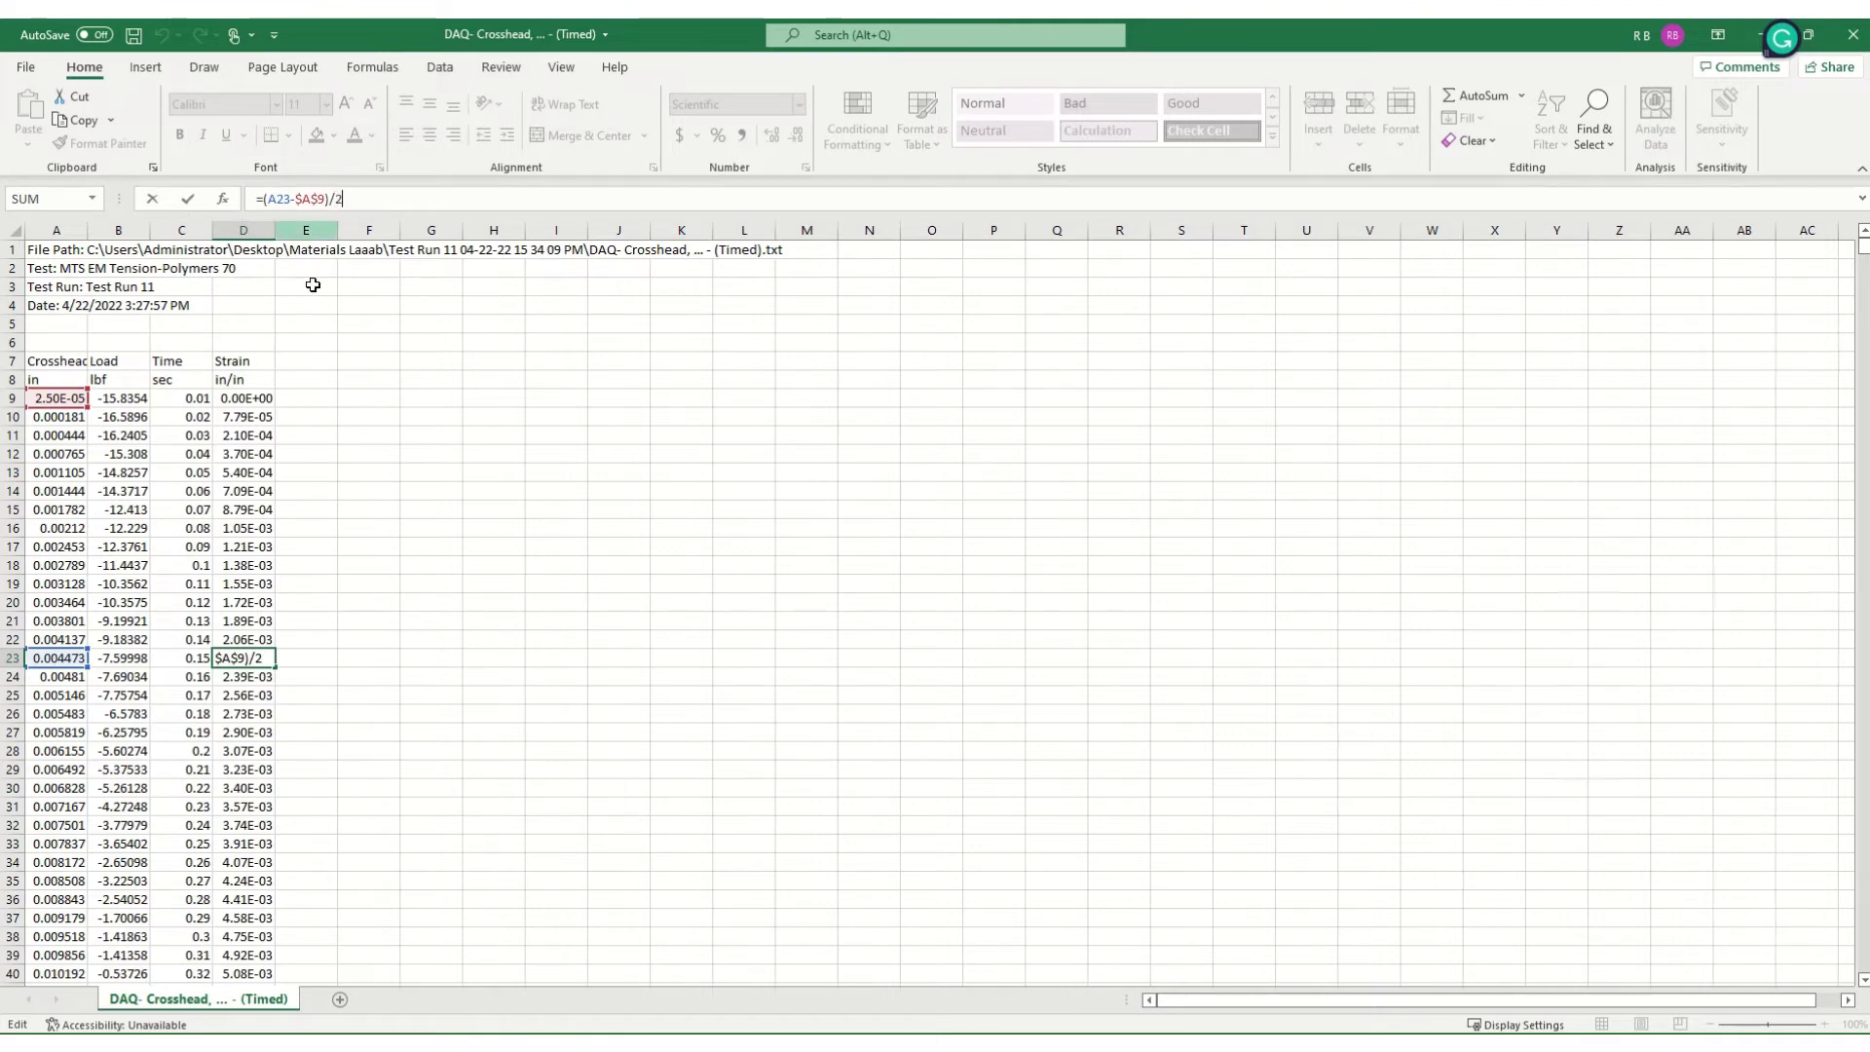
- Add the heading Stress in E7 with the unit psi in E8
left_click(316, 361)
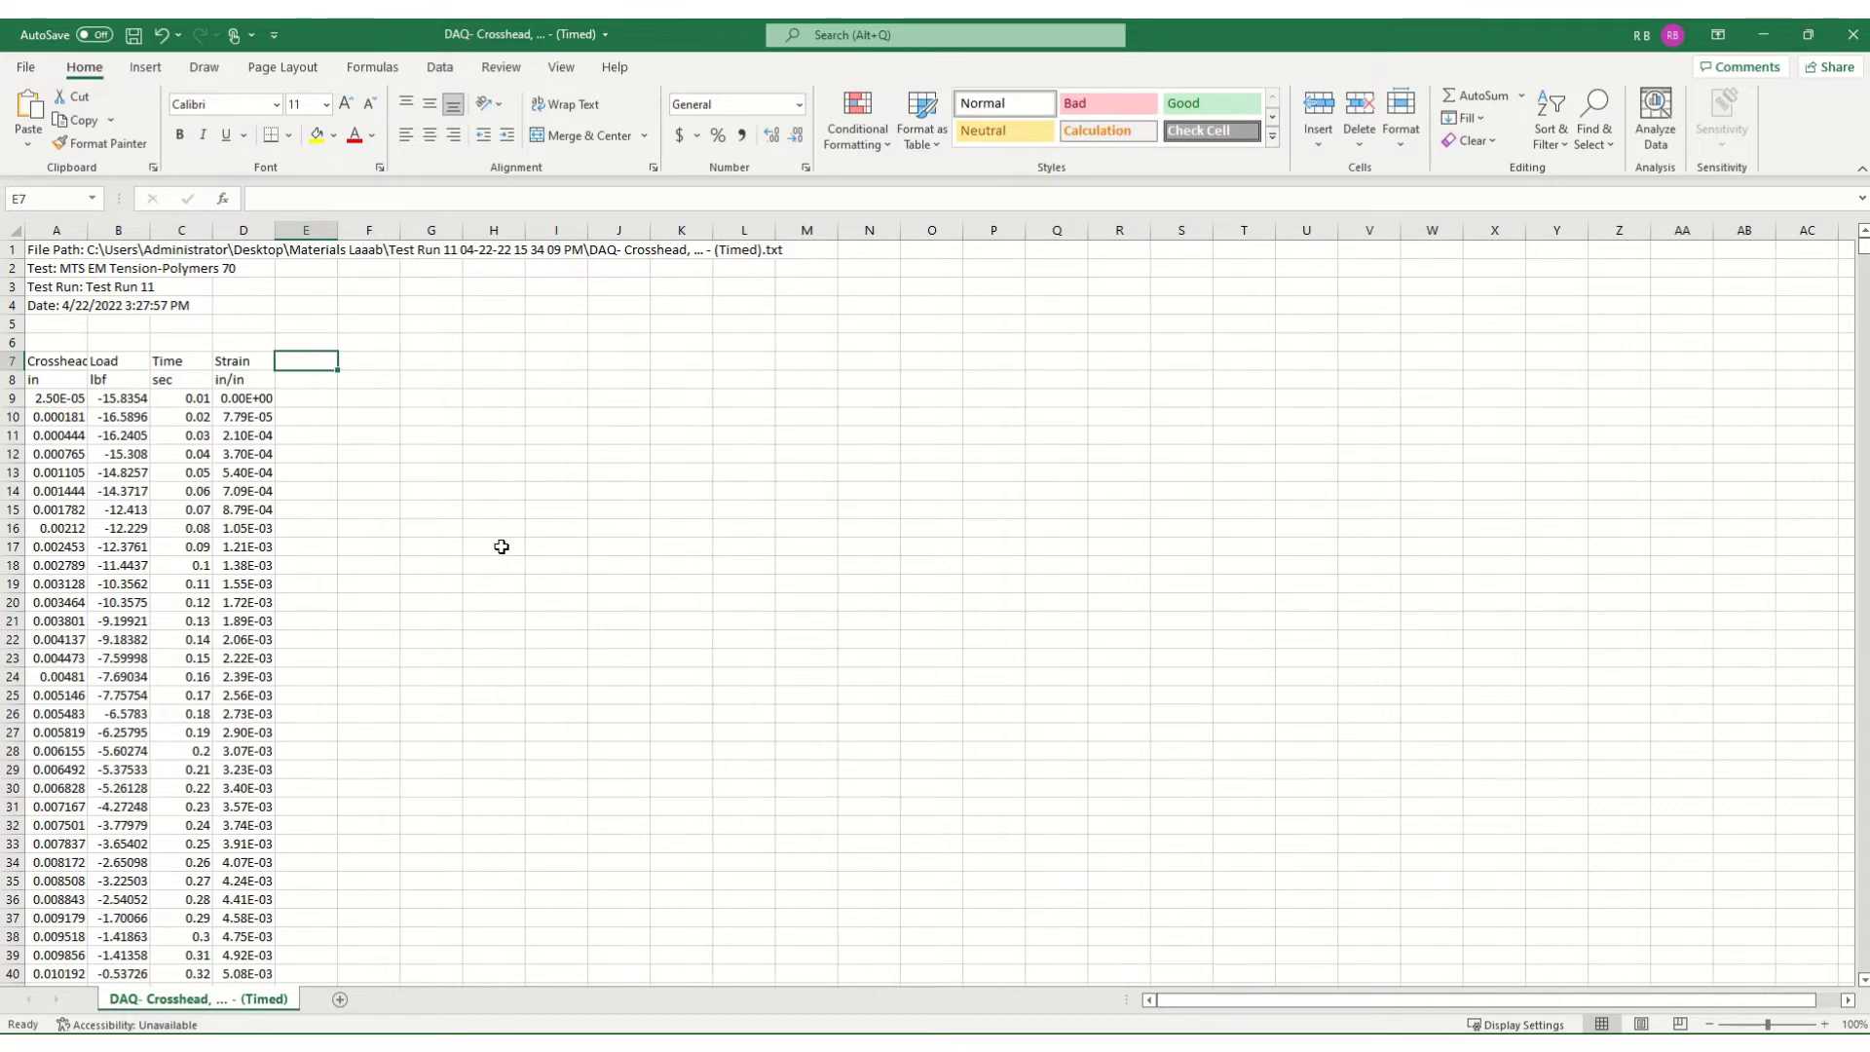
type("Stre")
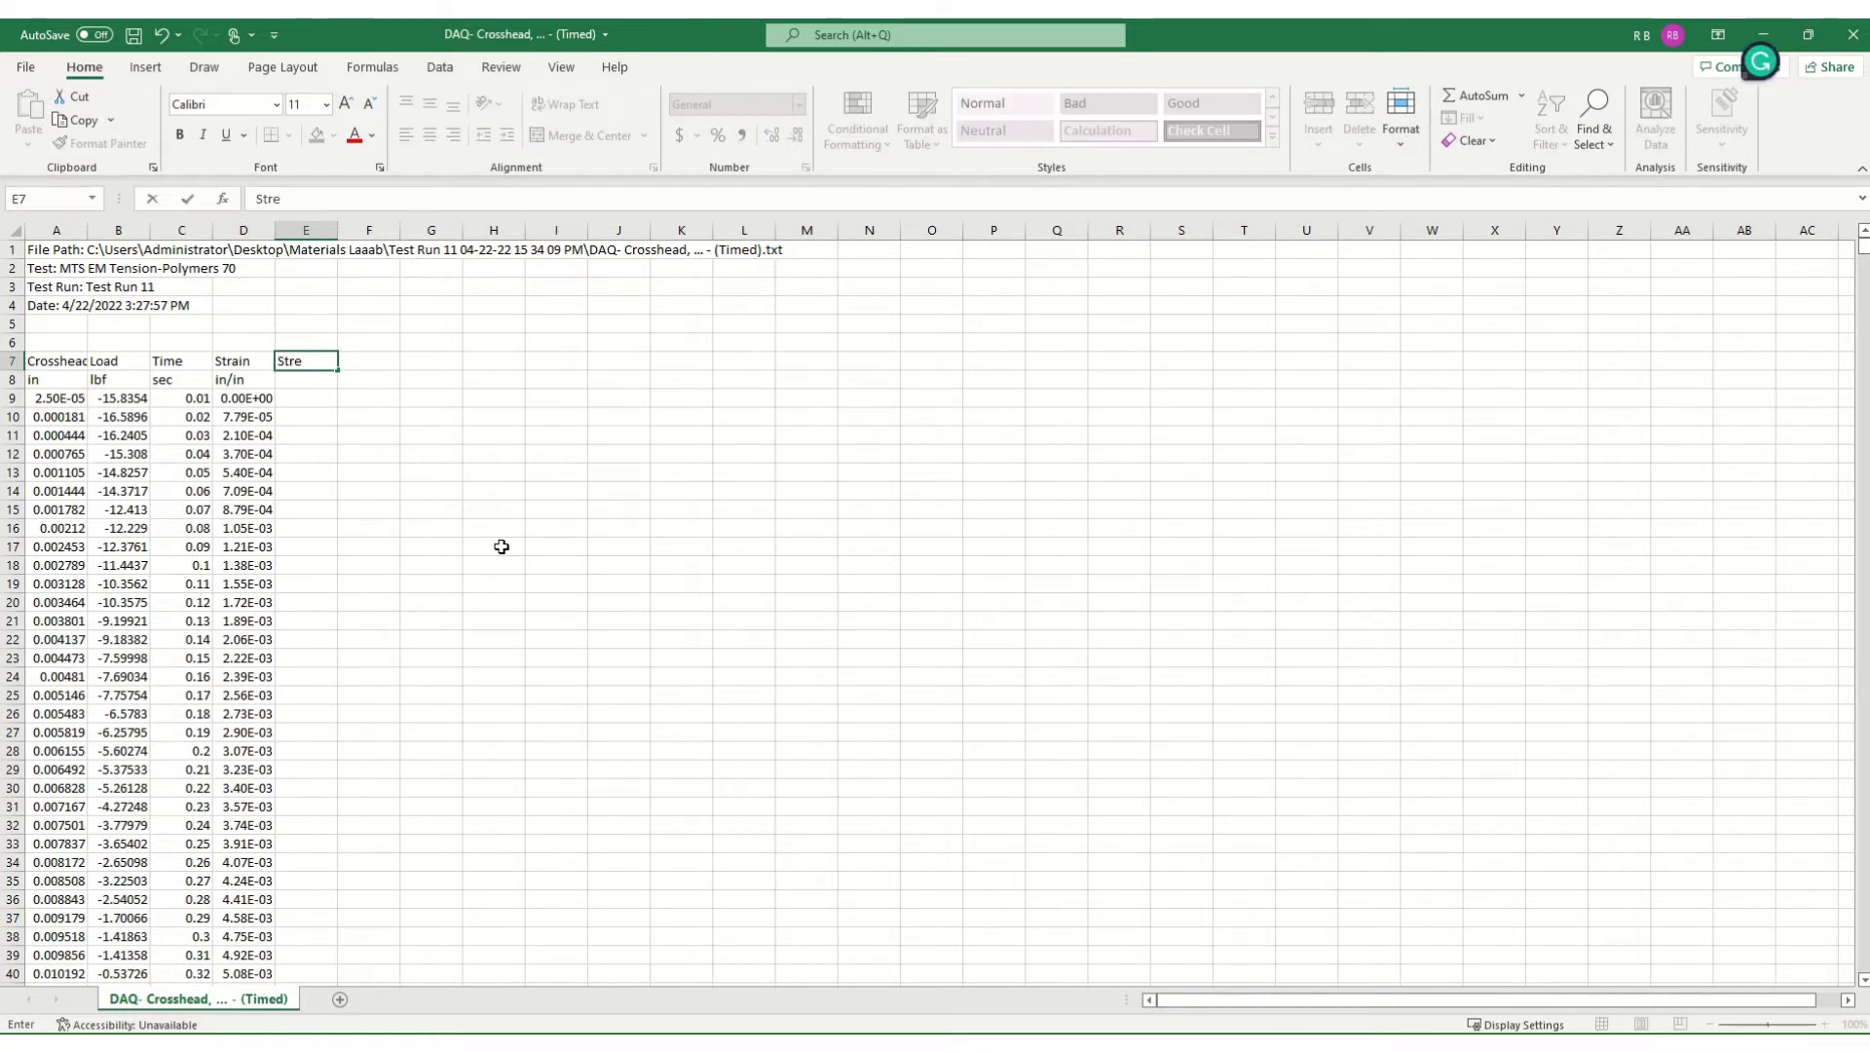
type("ss")
key("Return")
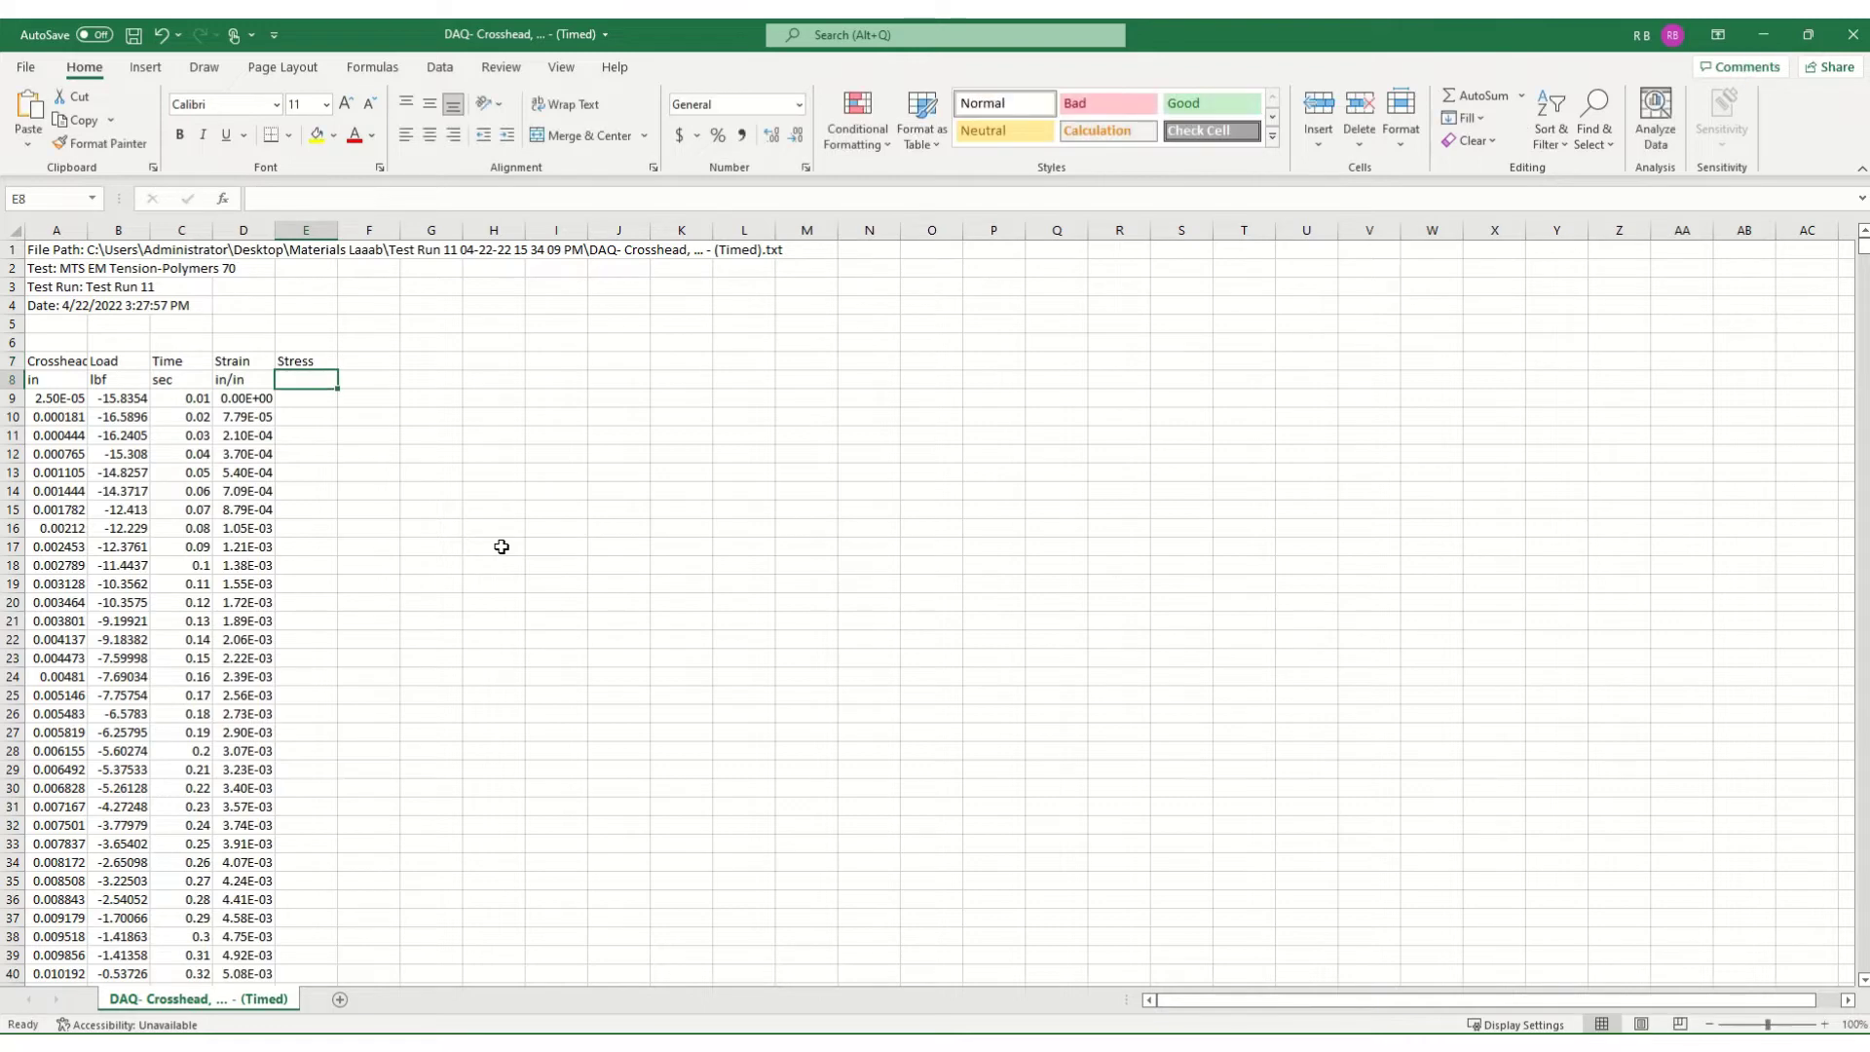
type("psi")
key("Return")
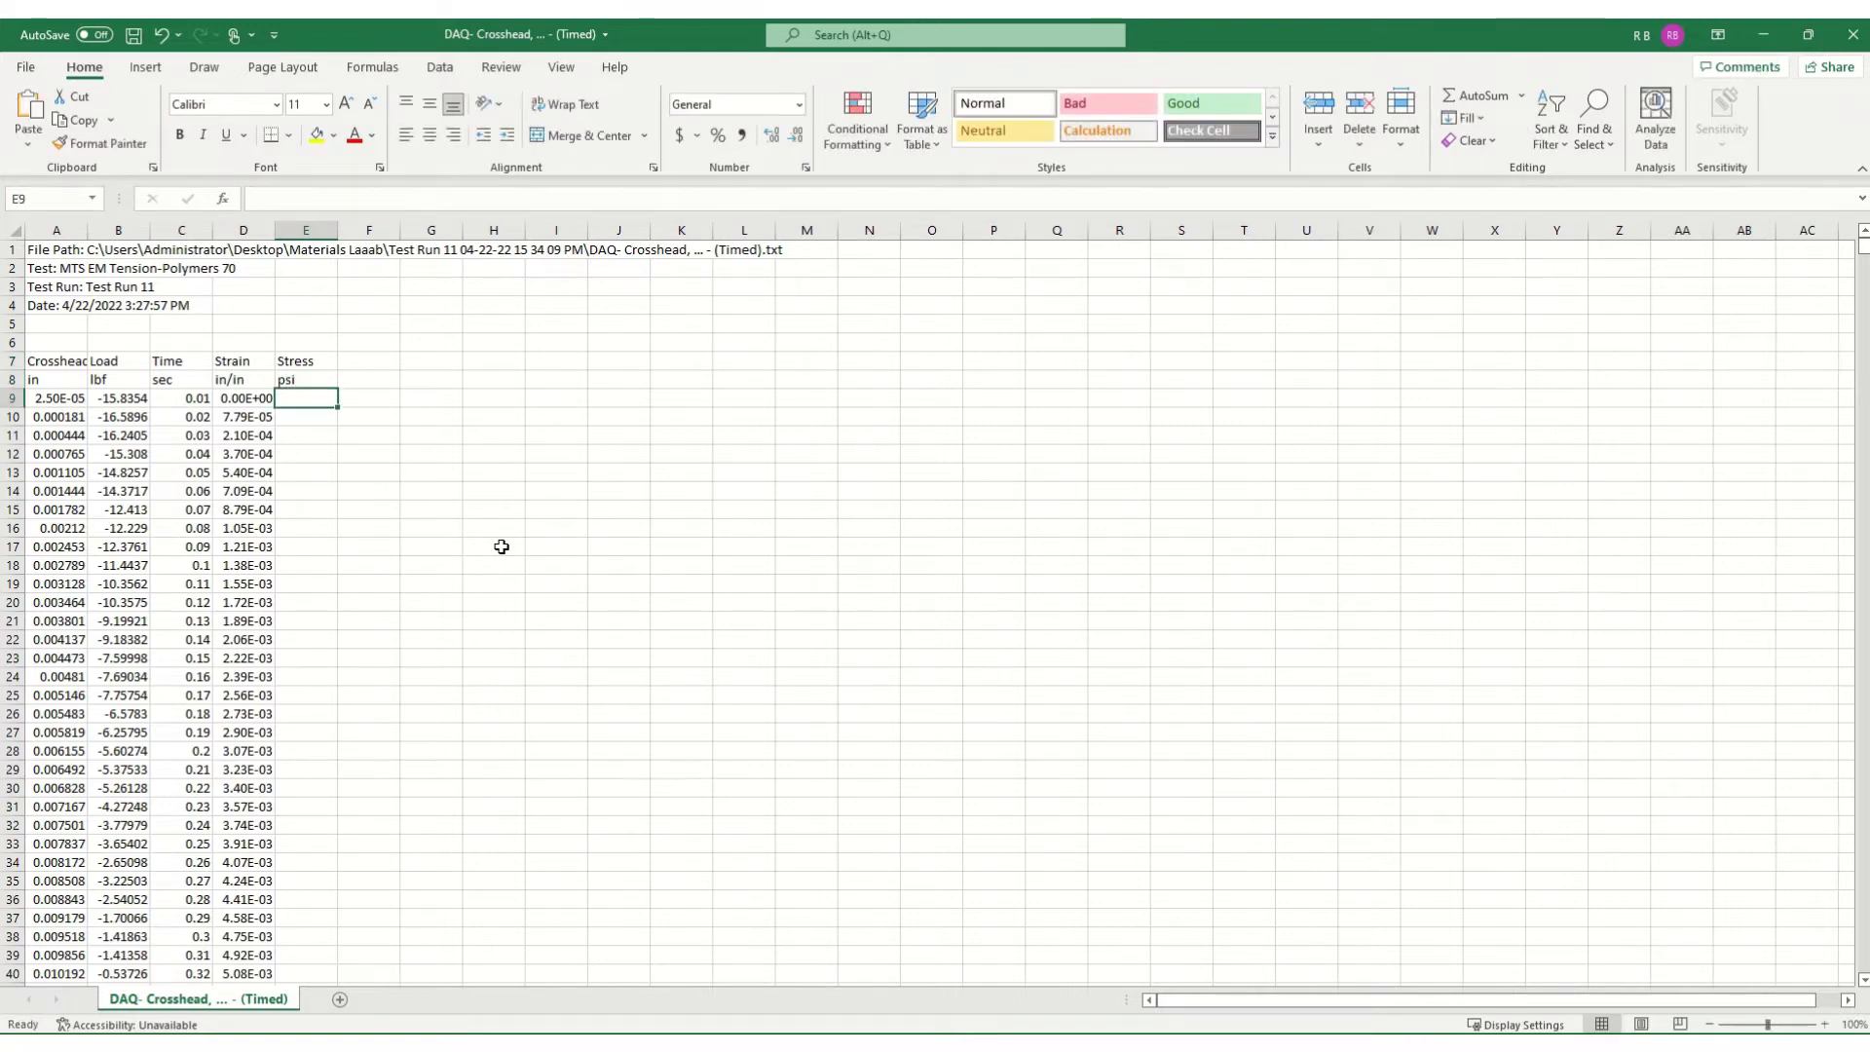
- Calculate stress in E9 from the load with the formula =B9/(0.5*0.125)
type("=-")
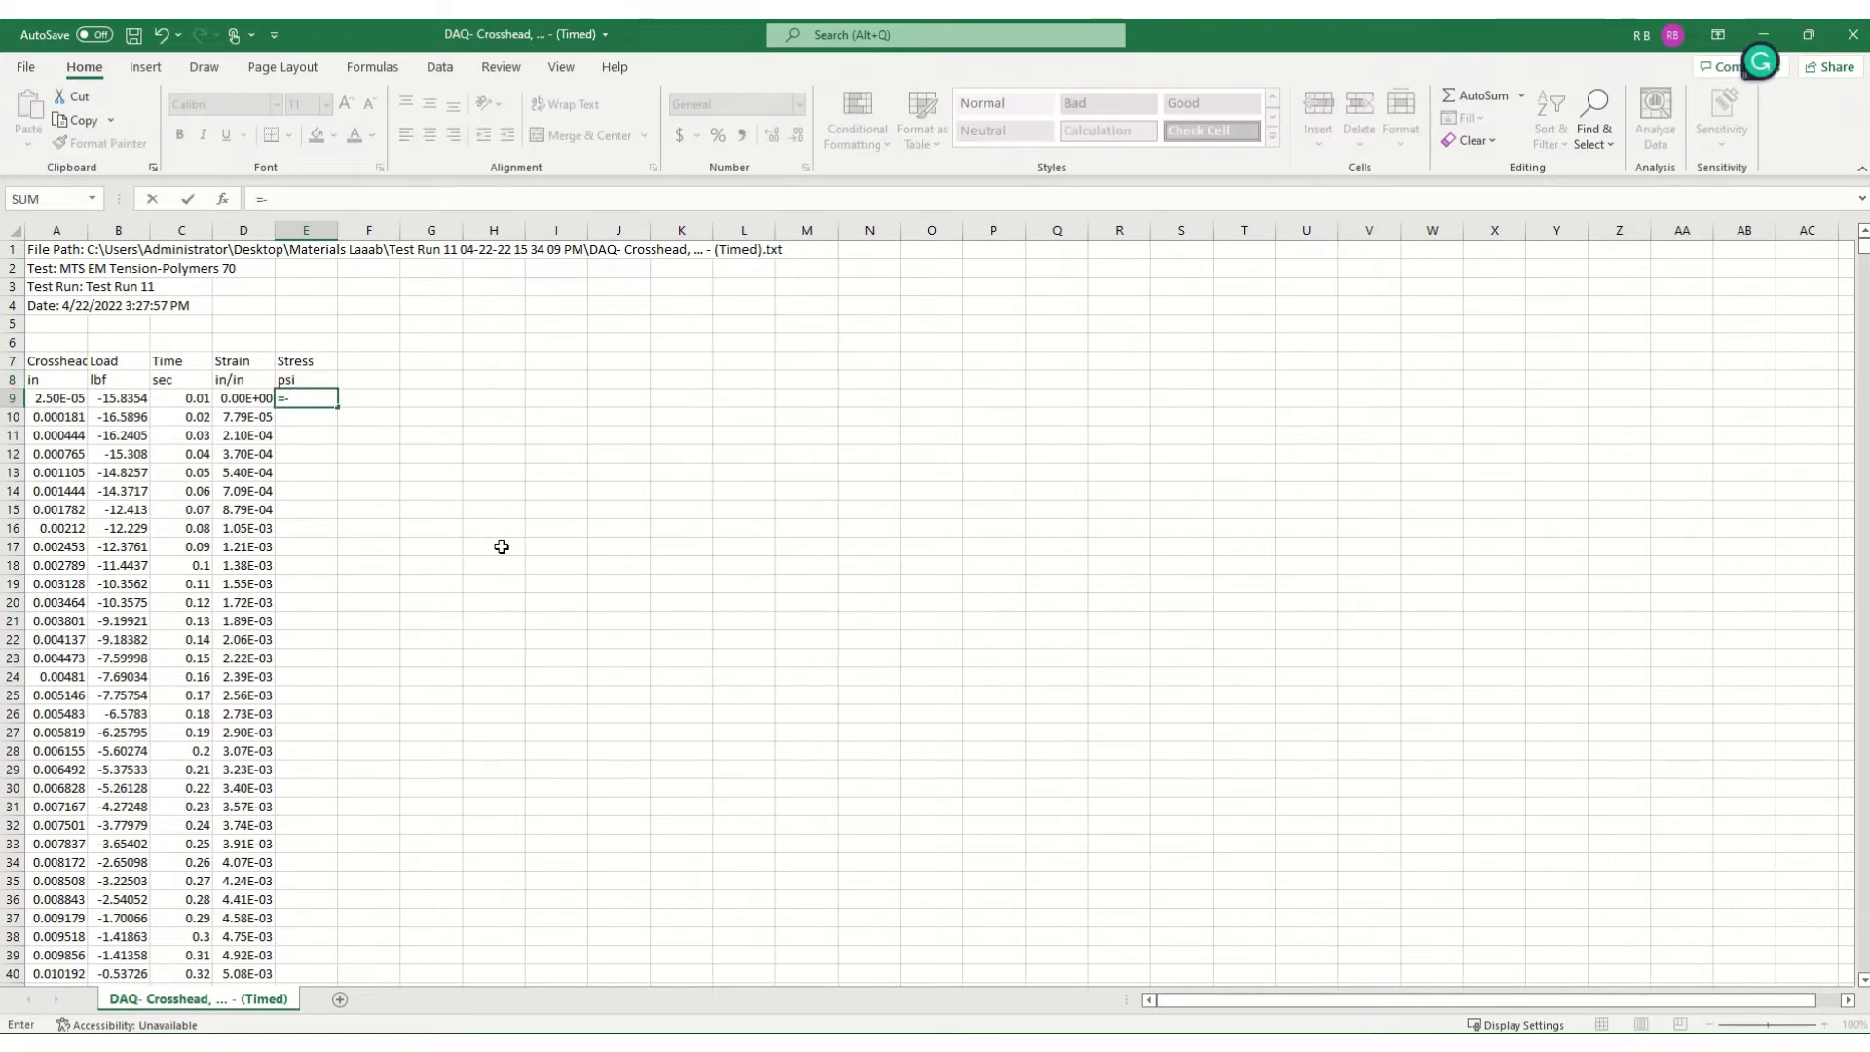
key("Left")
key("Left")
key("Left")
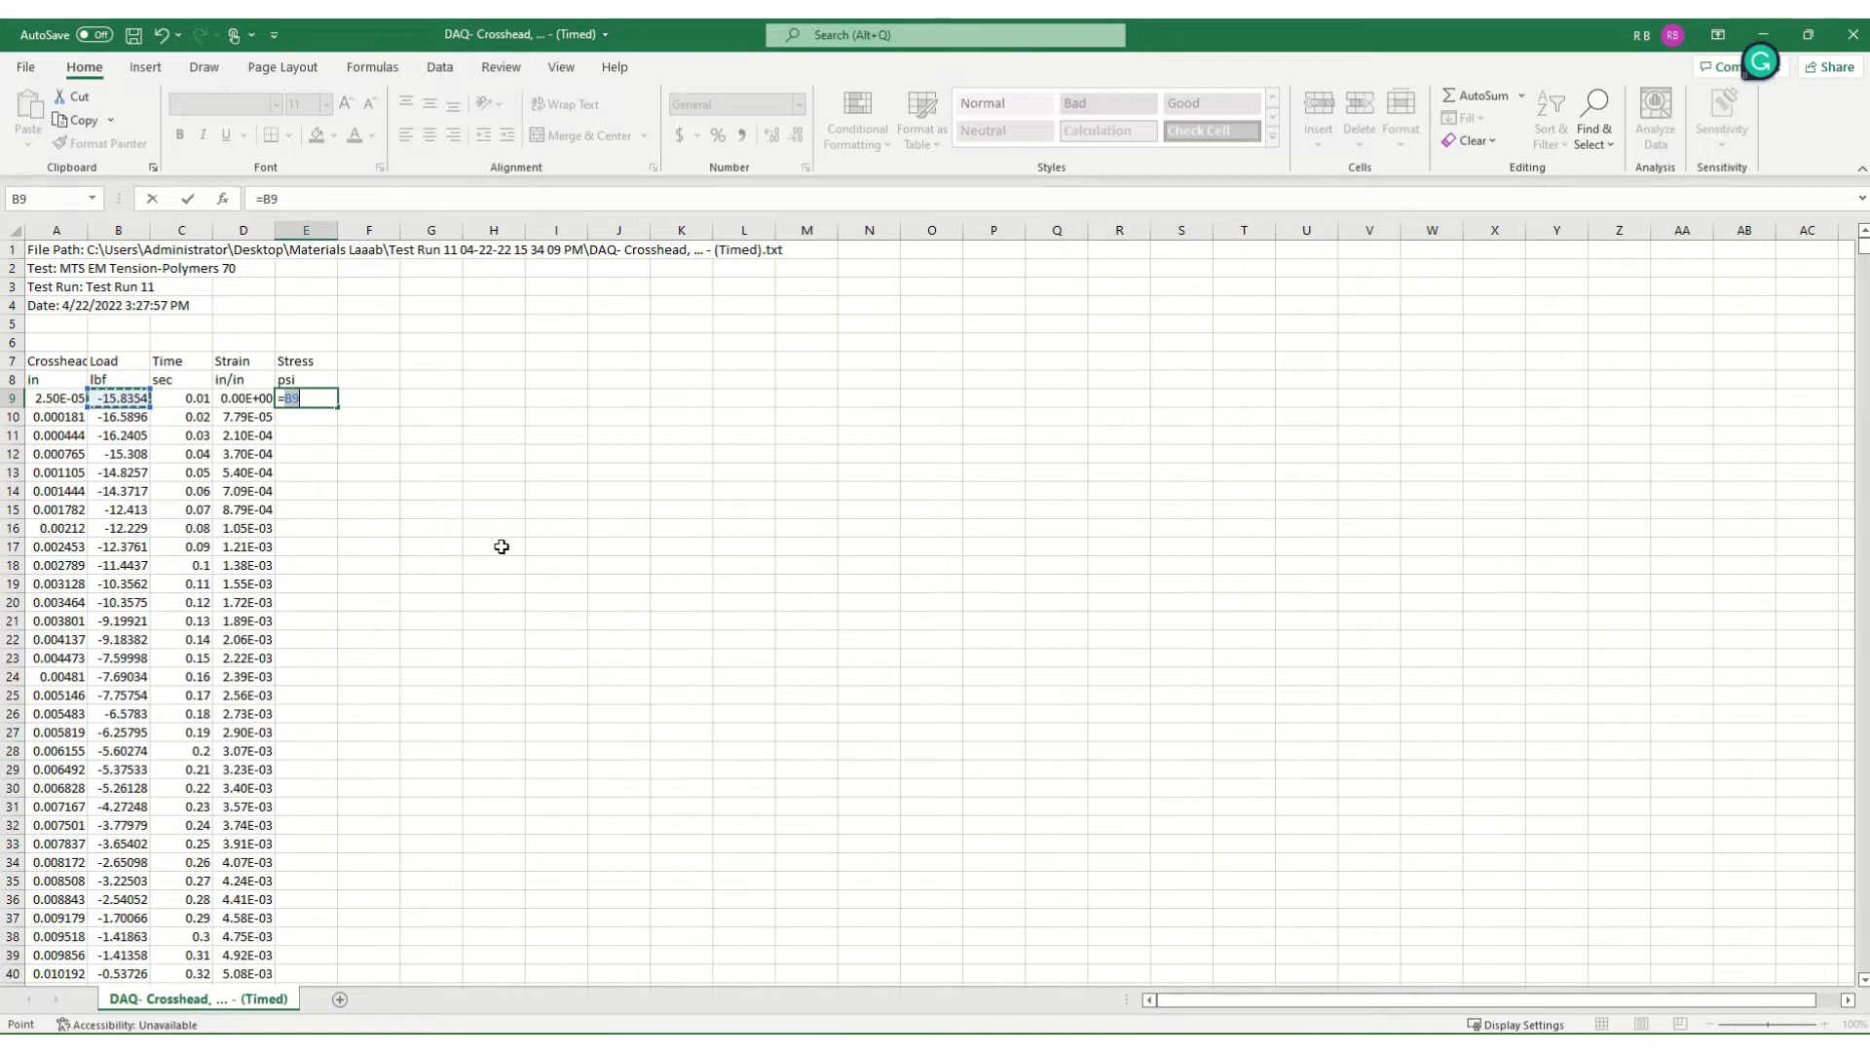
type("/(0.")
type("5*0.125")
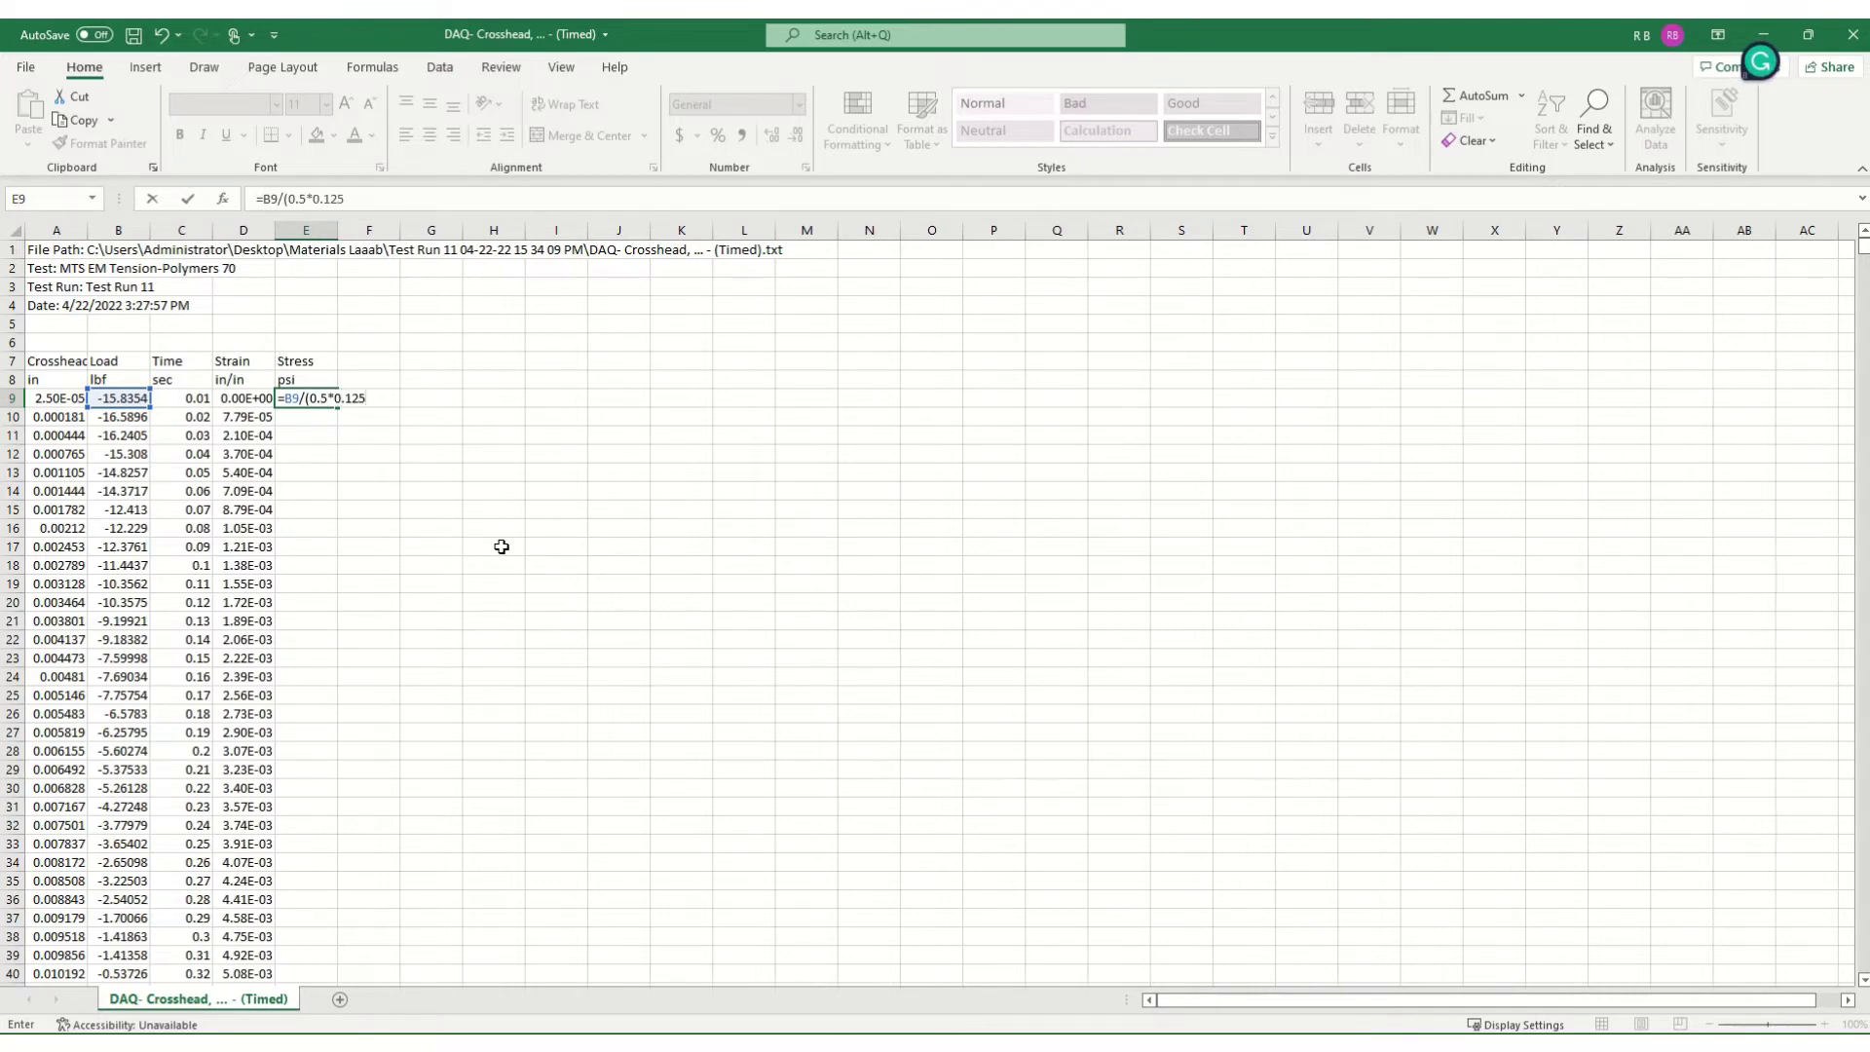
type(")")
key("Return")
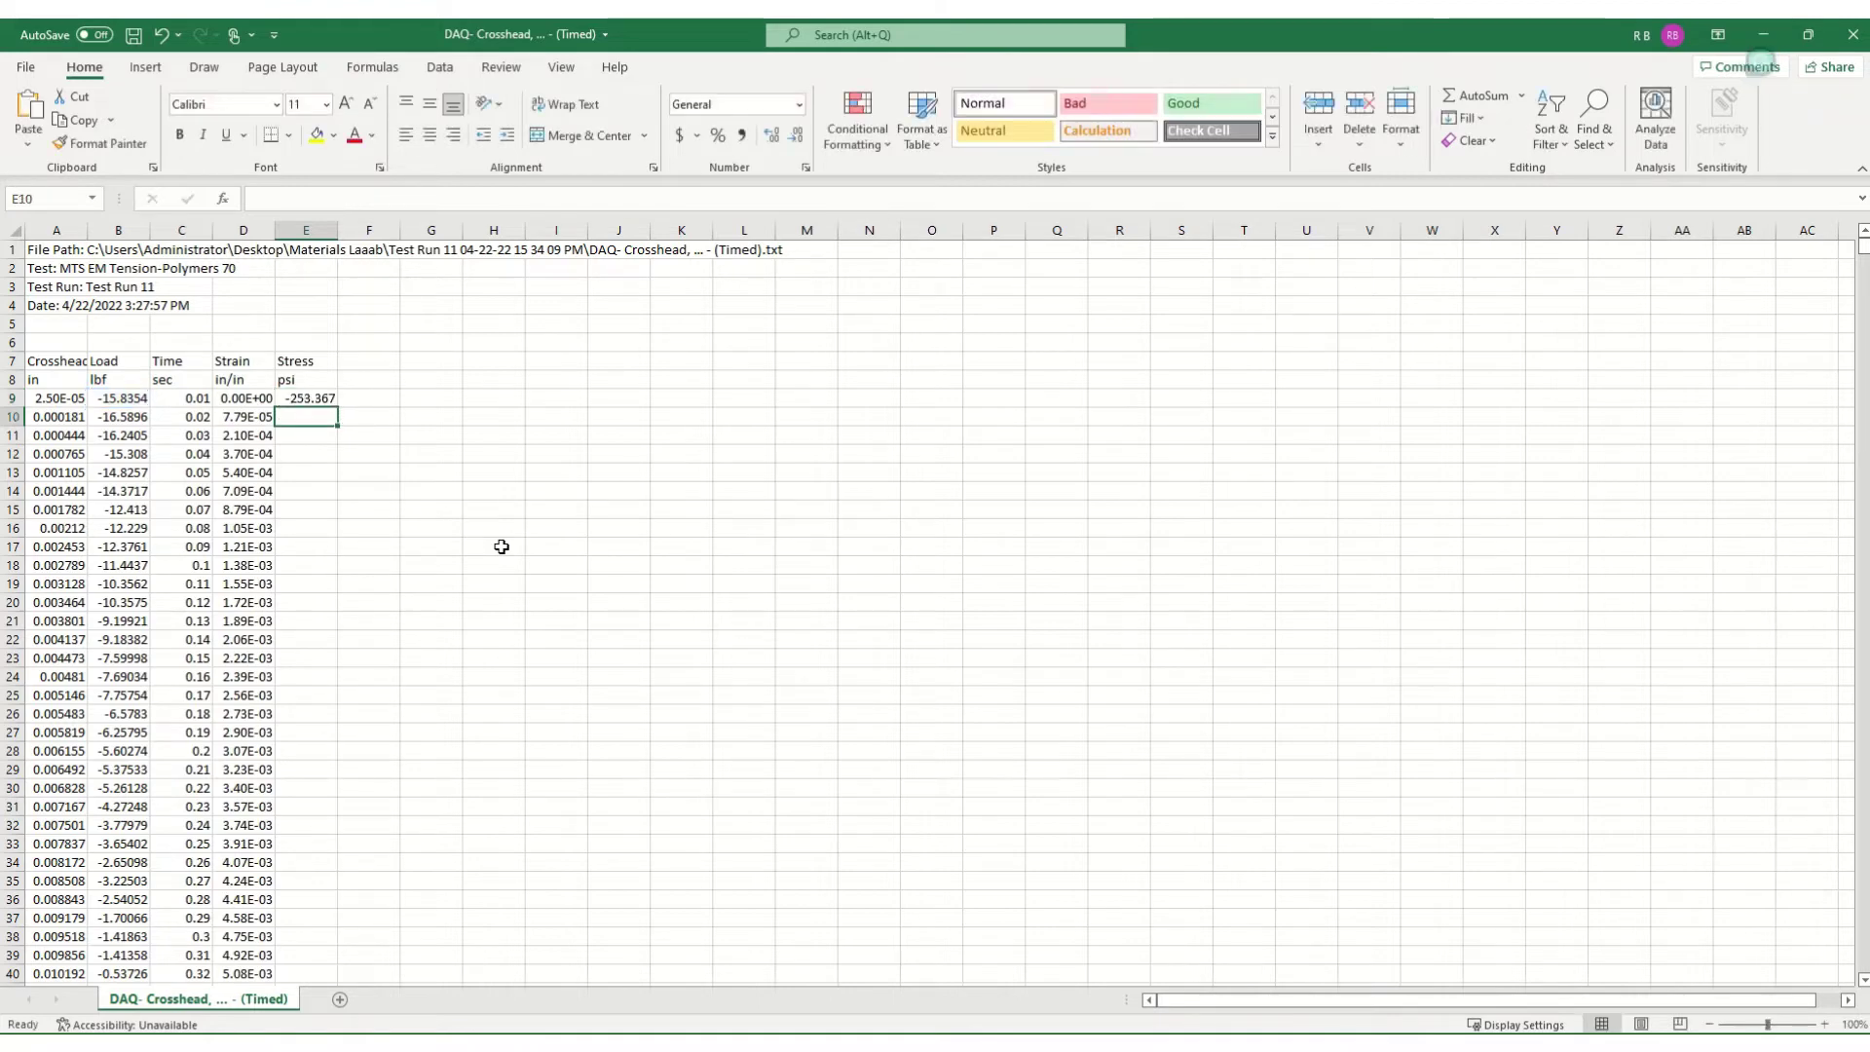
- Fill the stress formula from E9 down the whole data column
left_click(311, 400)
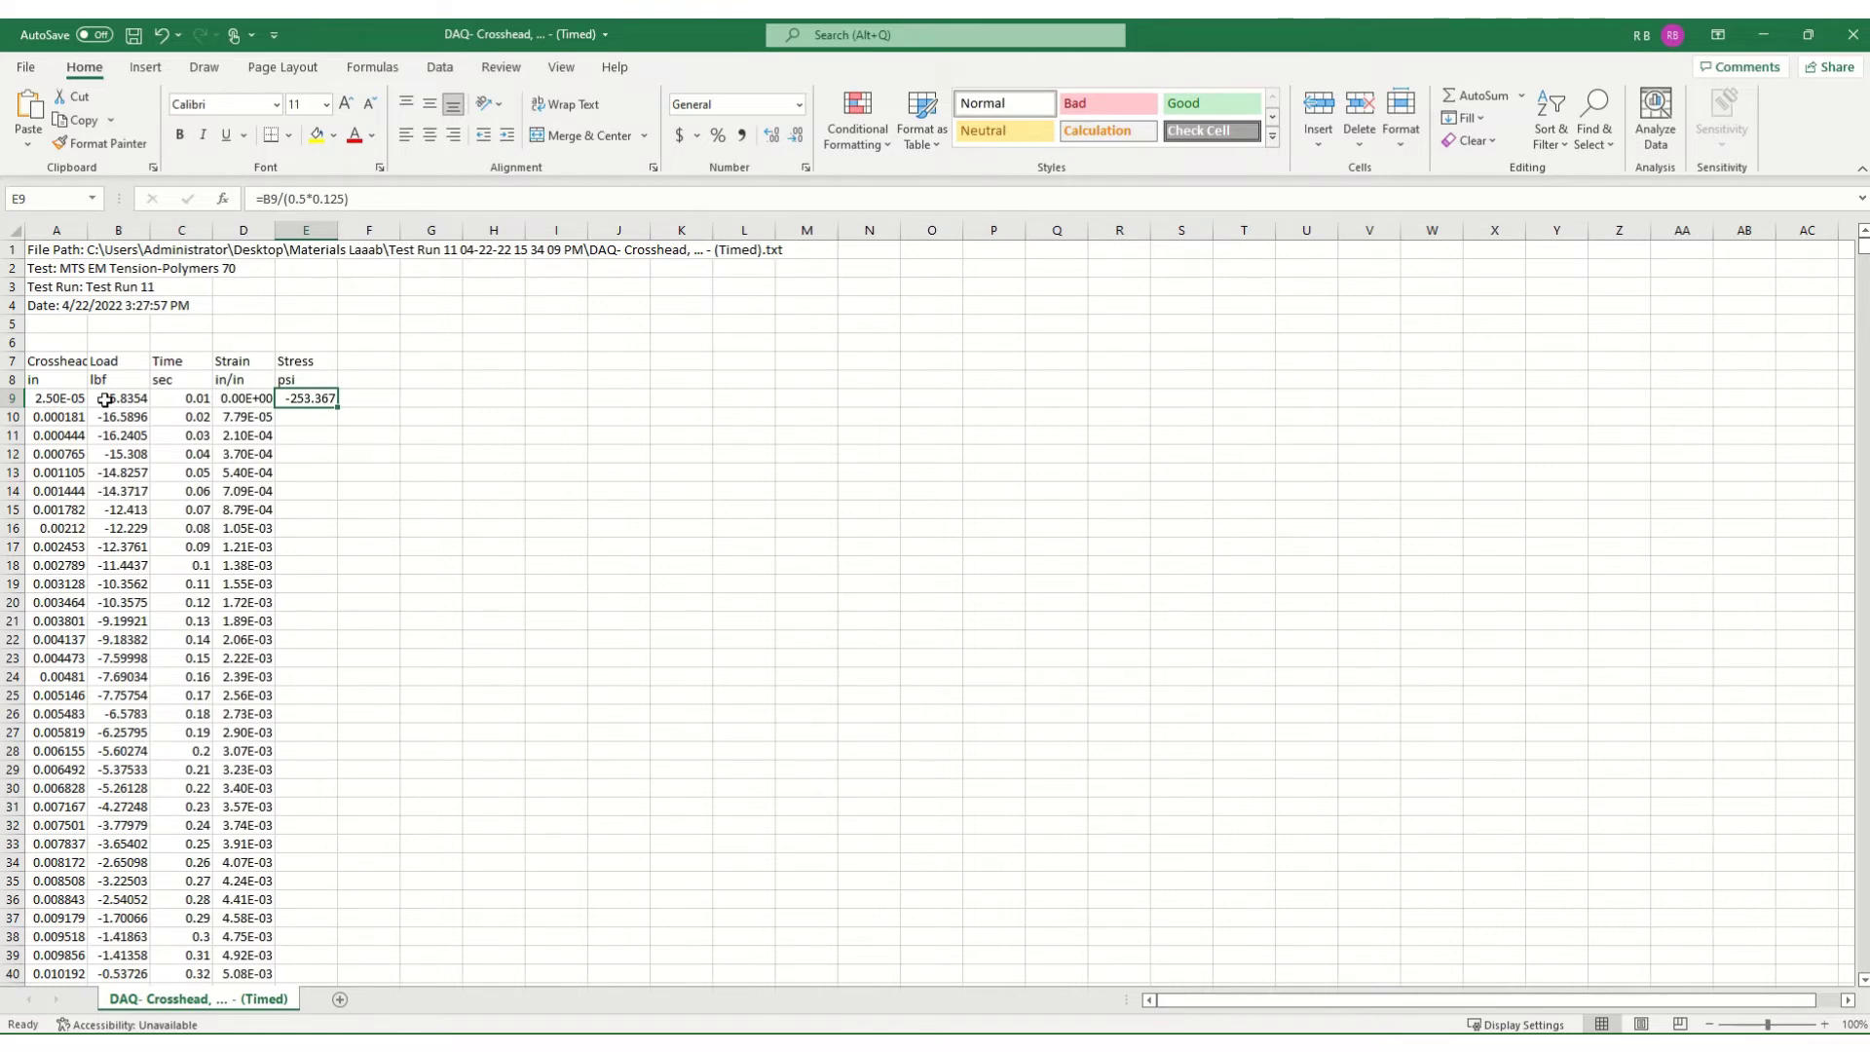
double_click(337, 407)
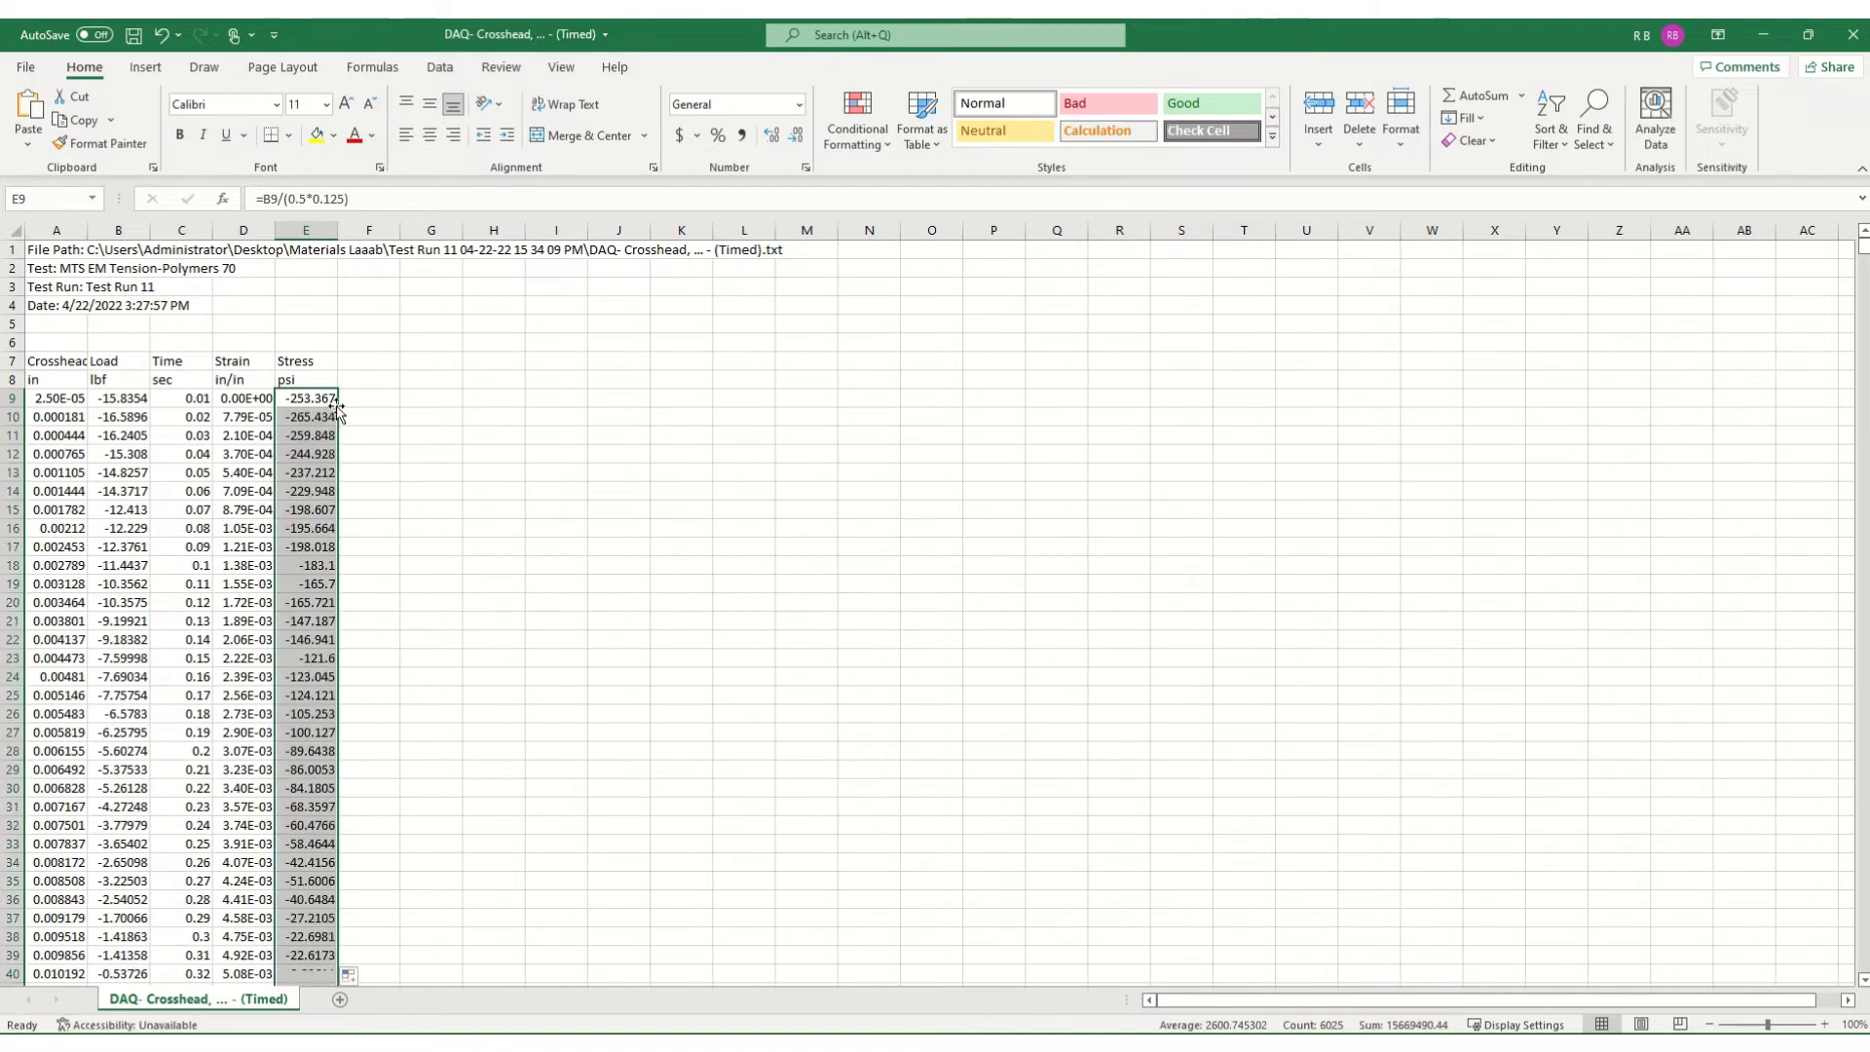
scroll(339, 429, "down", 11)
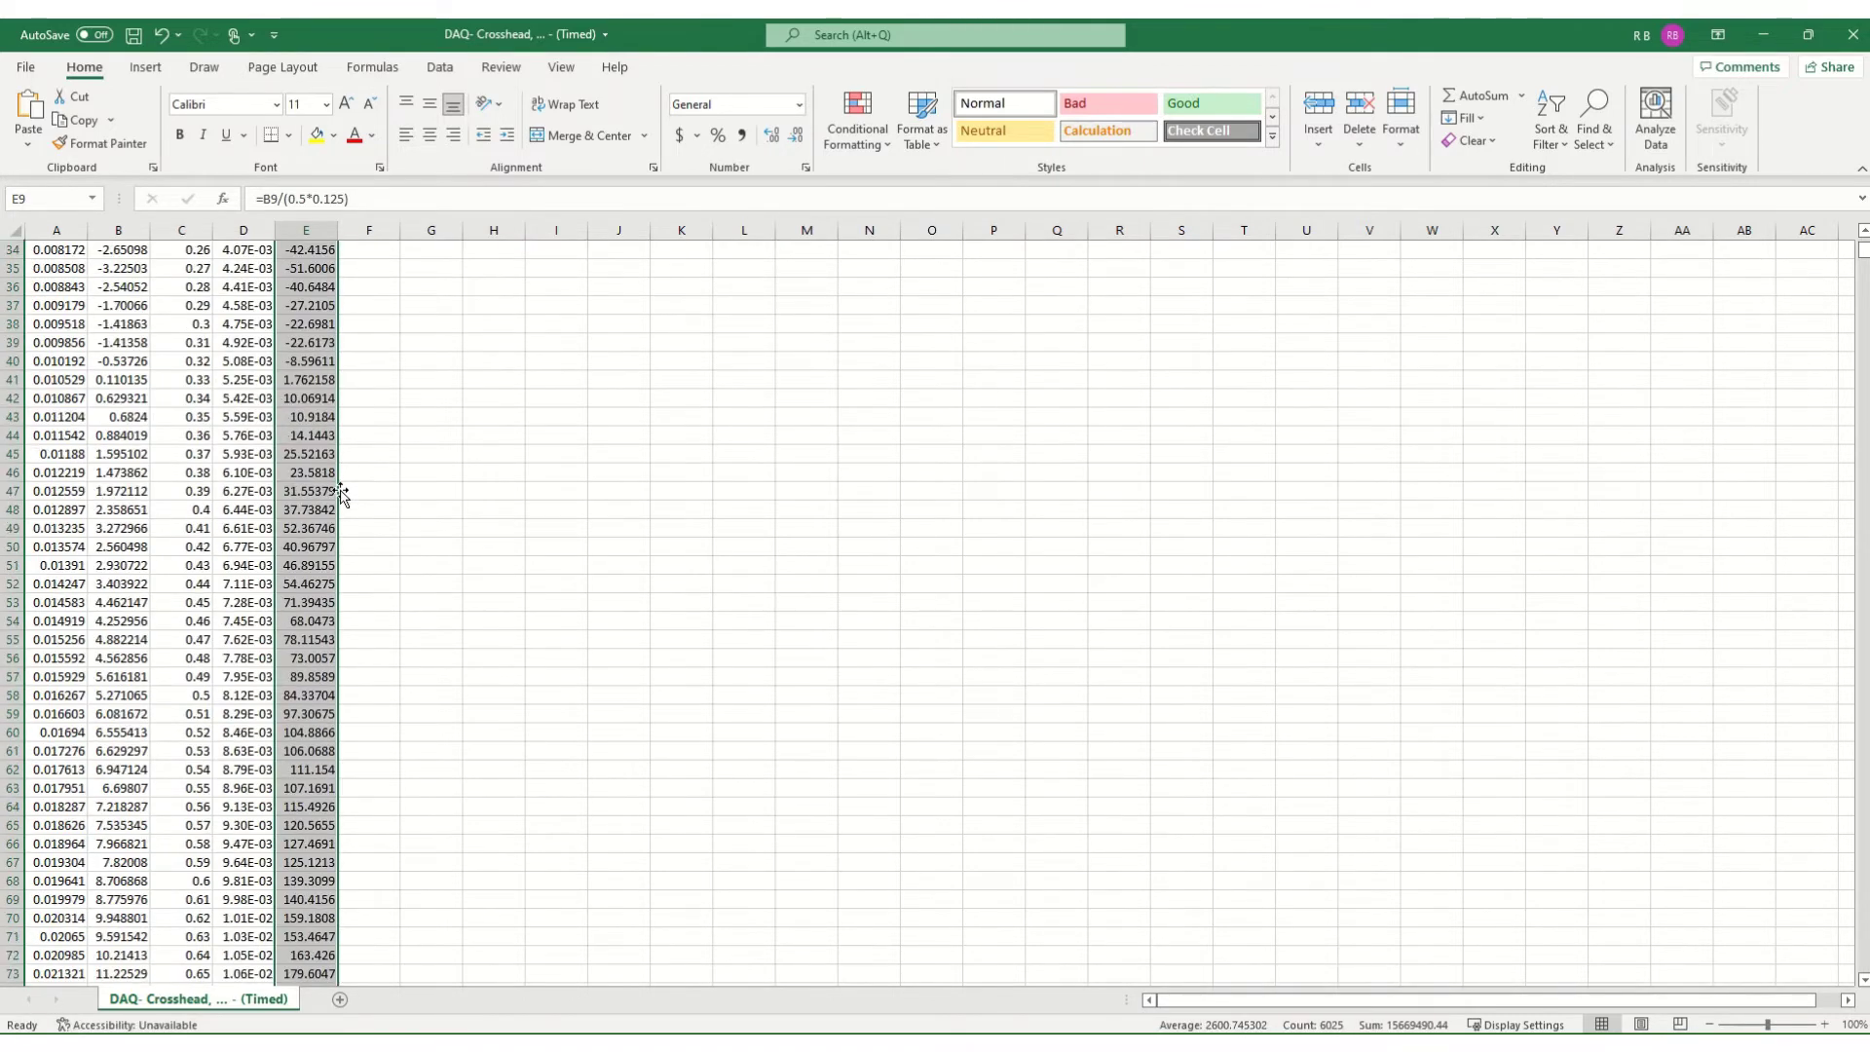
scroll(314, 592, "down", 3)
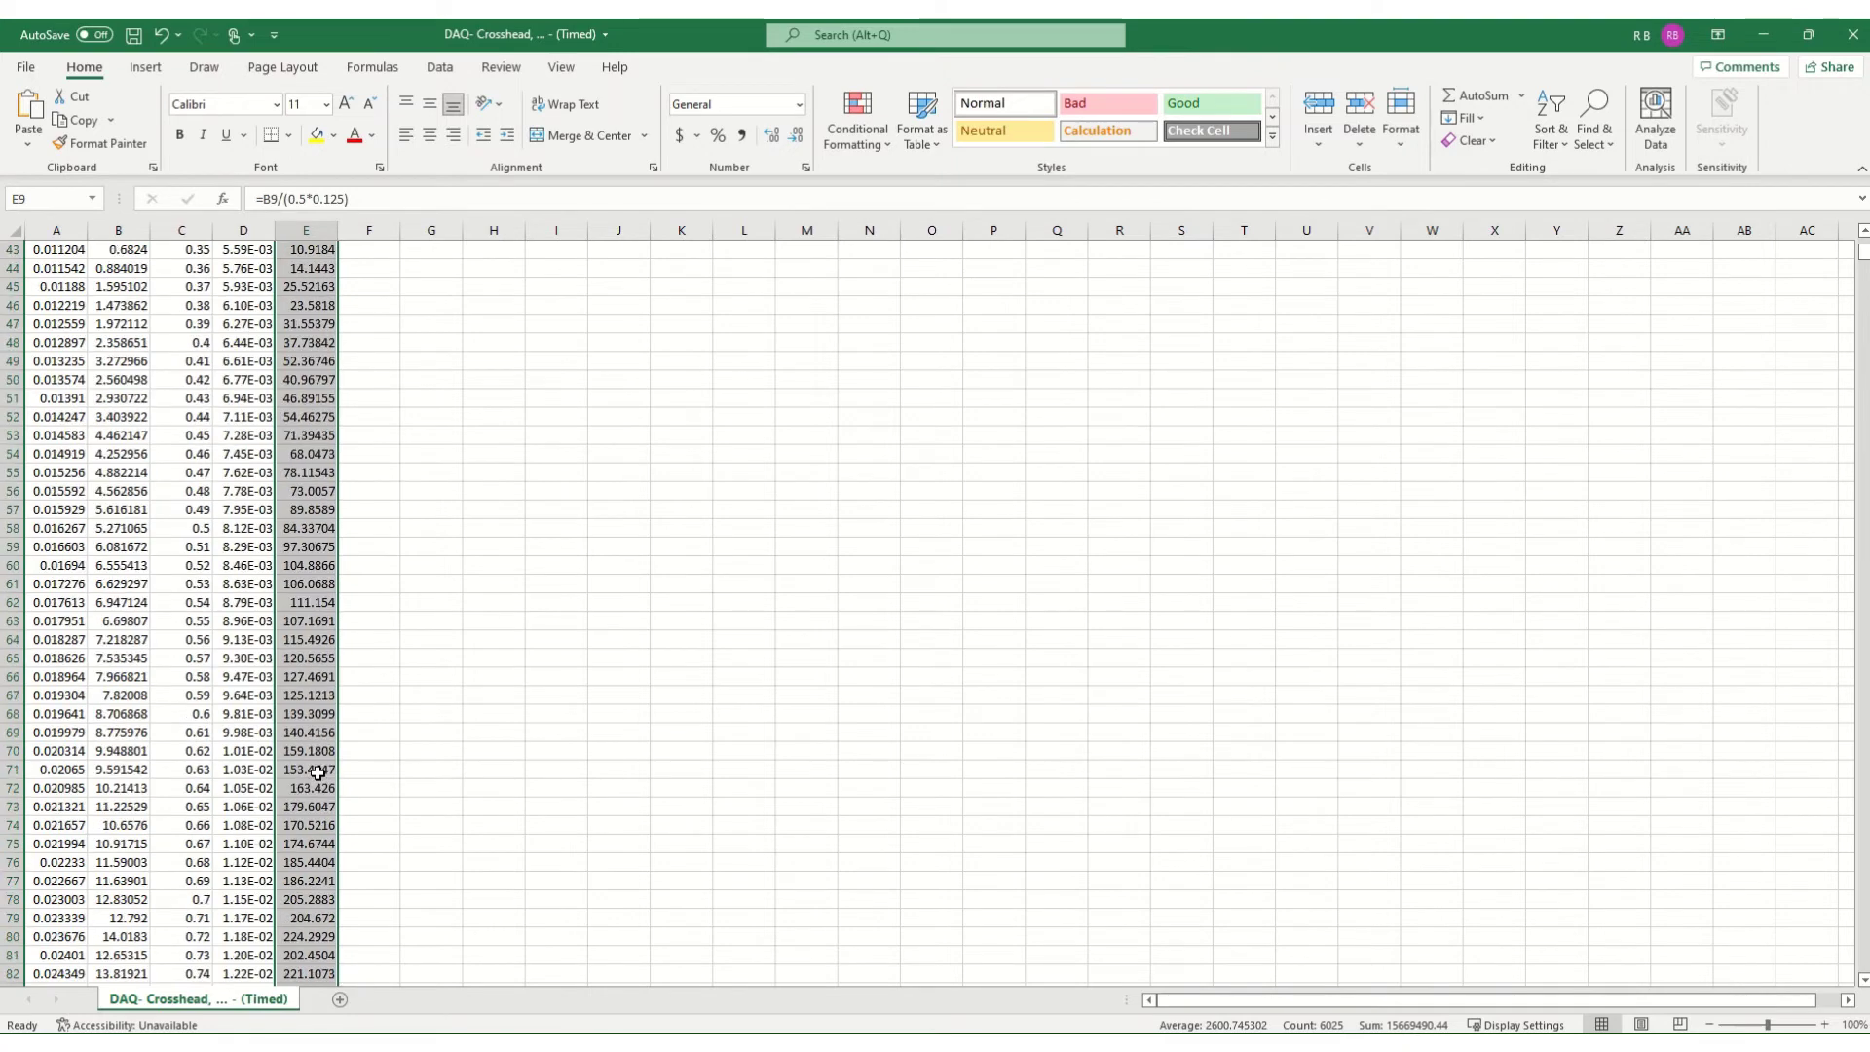
scroll(318, 771, "up", 14)
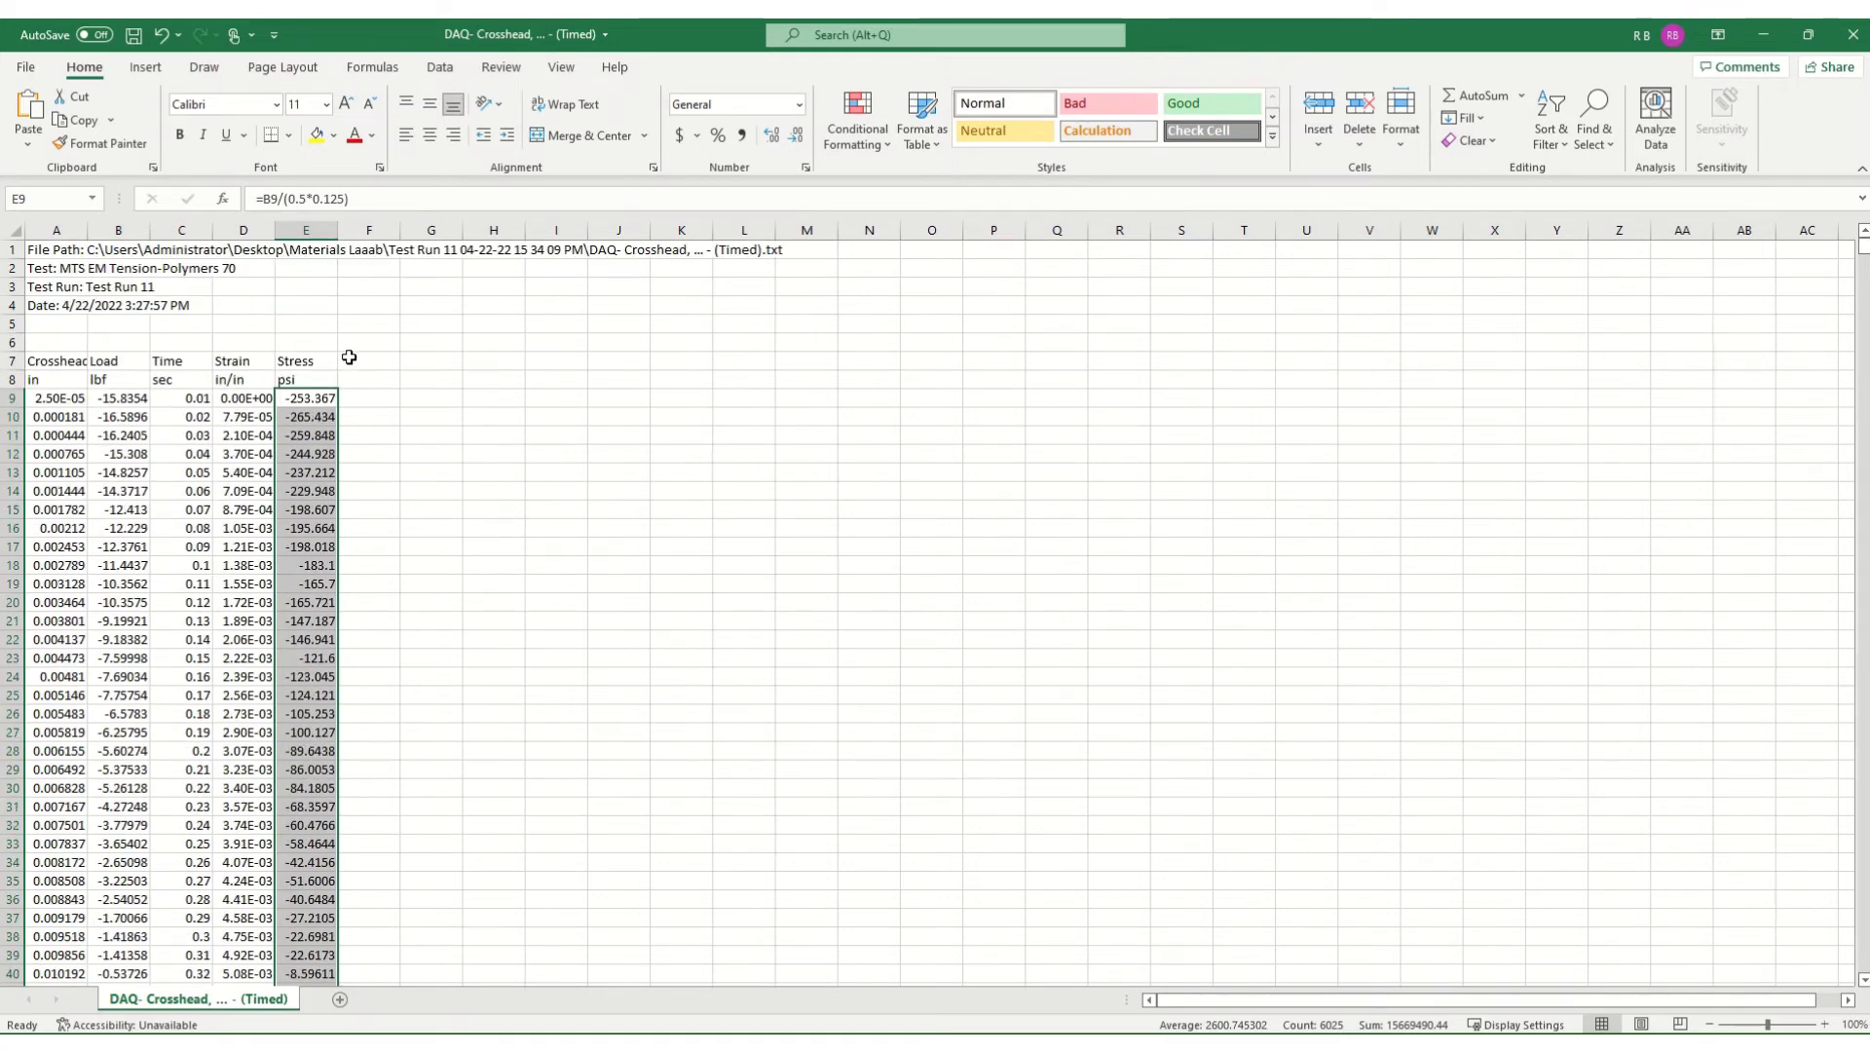
left_click(348, 357)
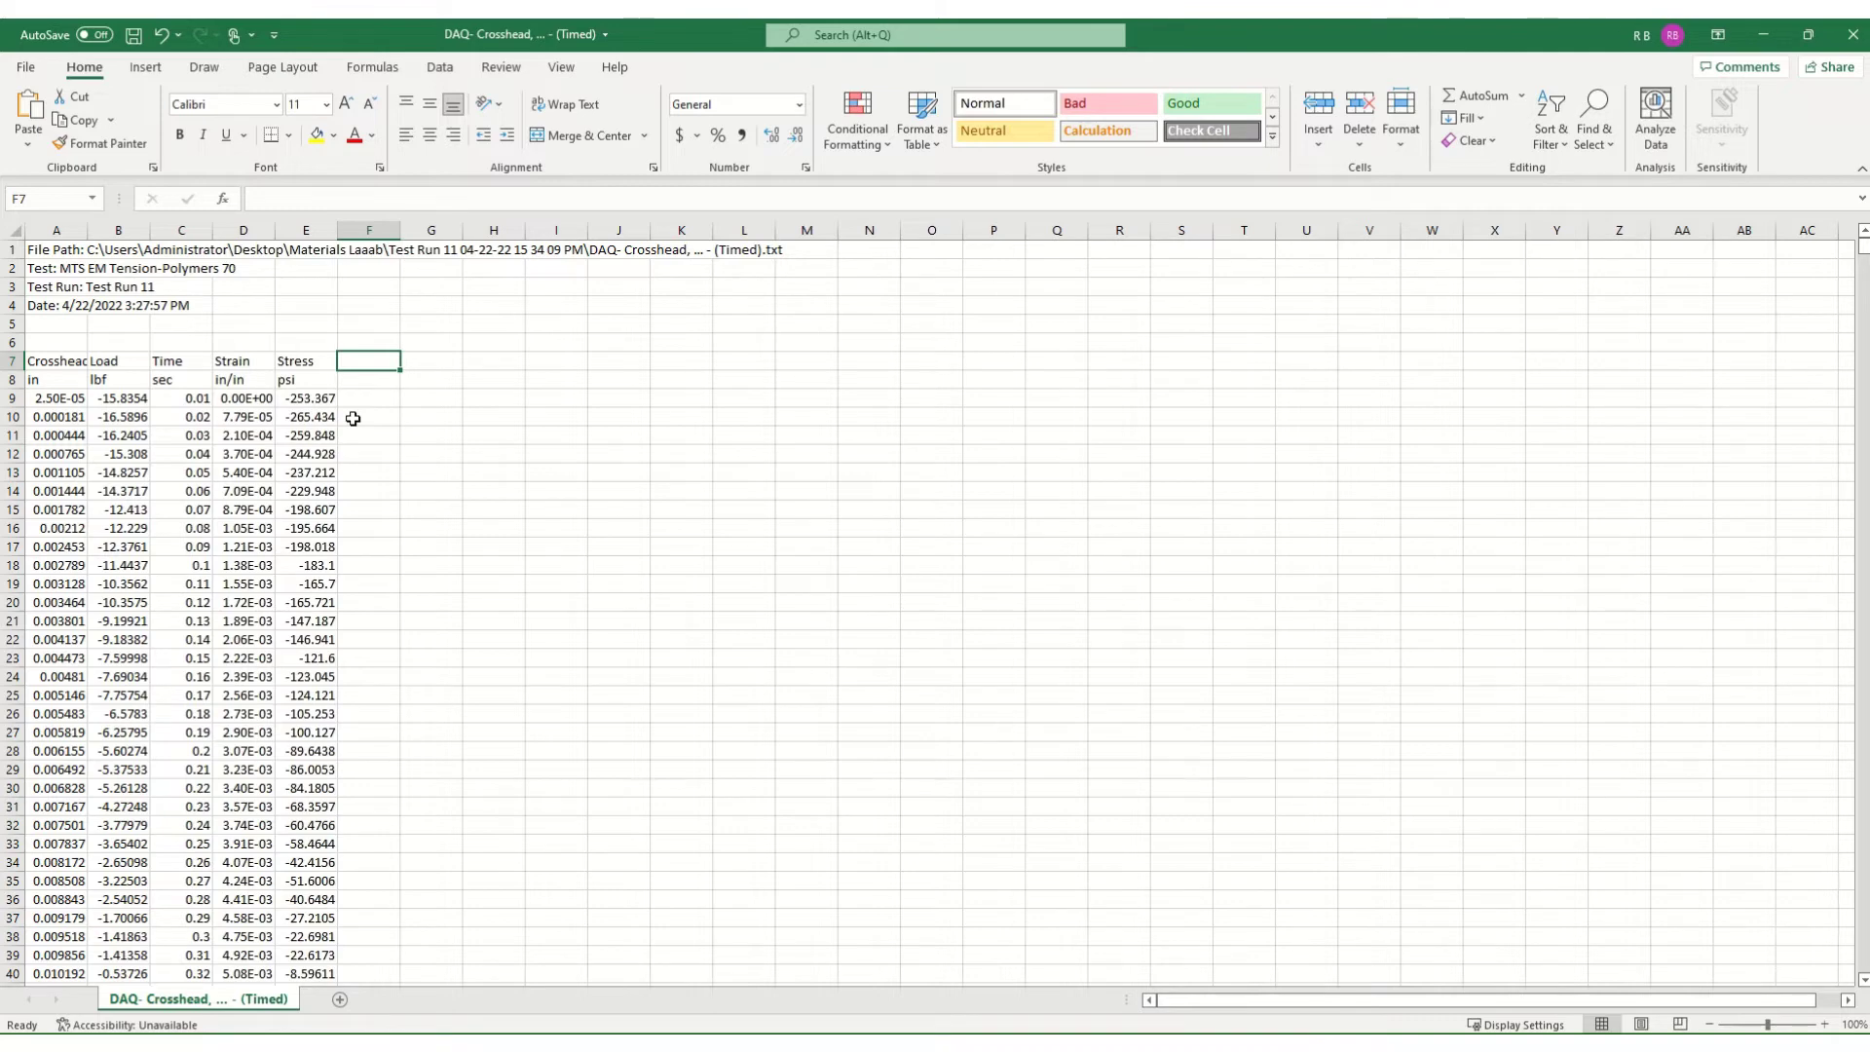
- Insert a scatter chart with smooth lines and markers from the strain and stress data in D9:E6033
left_click(255, 400)
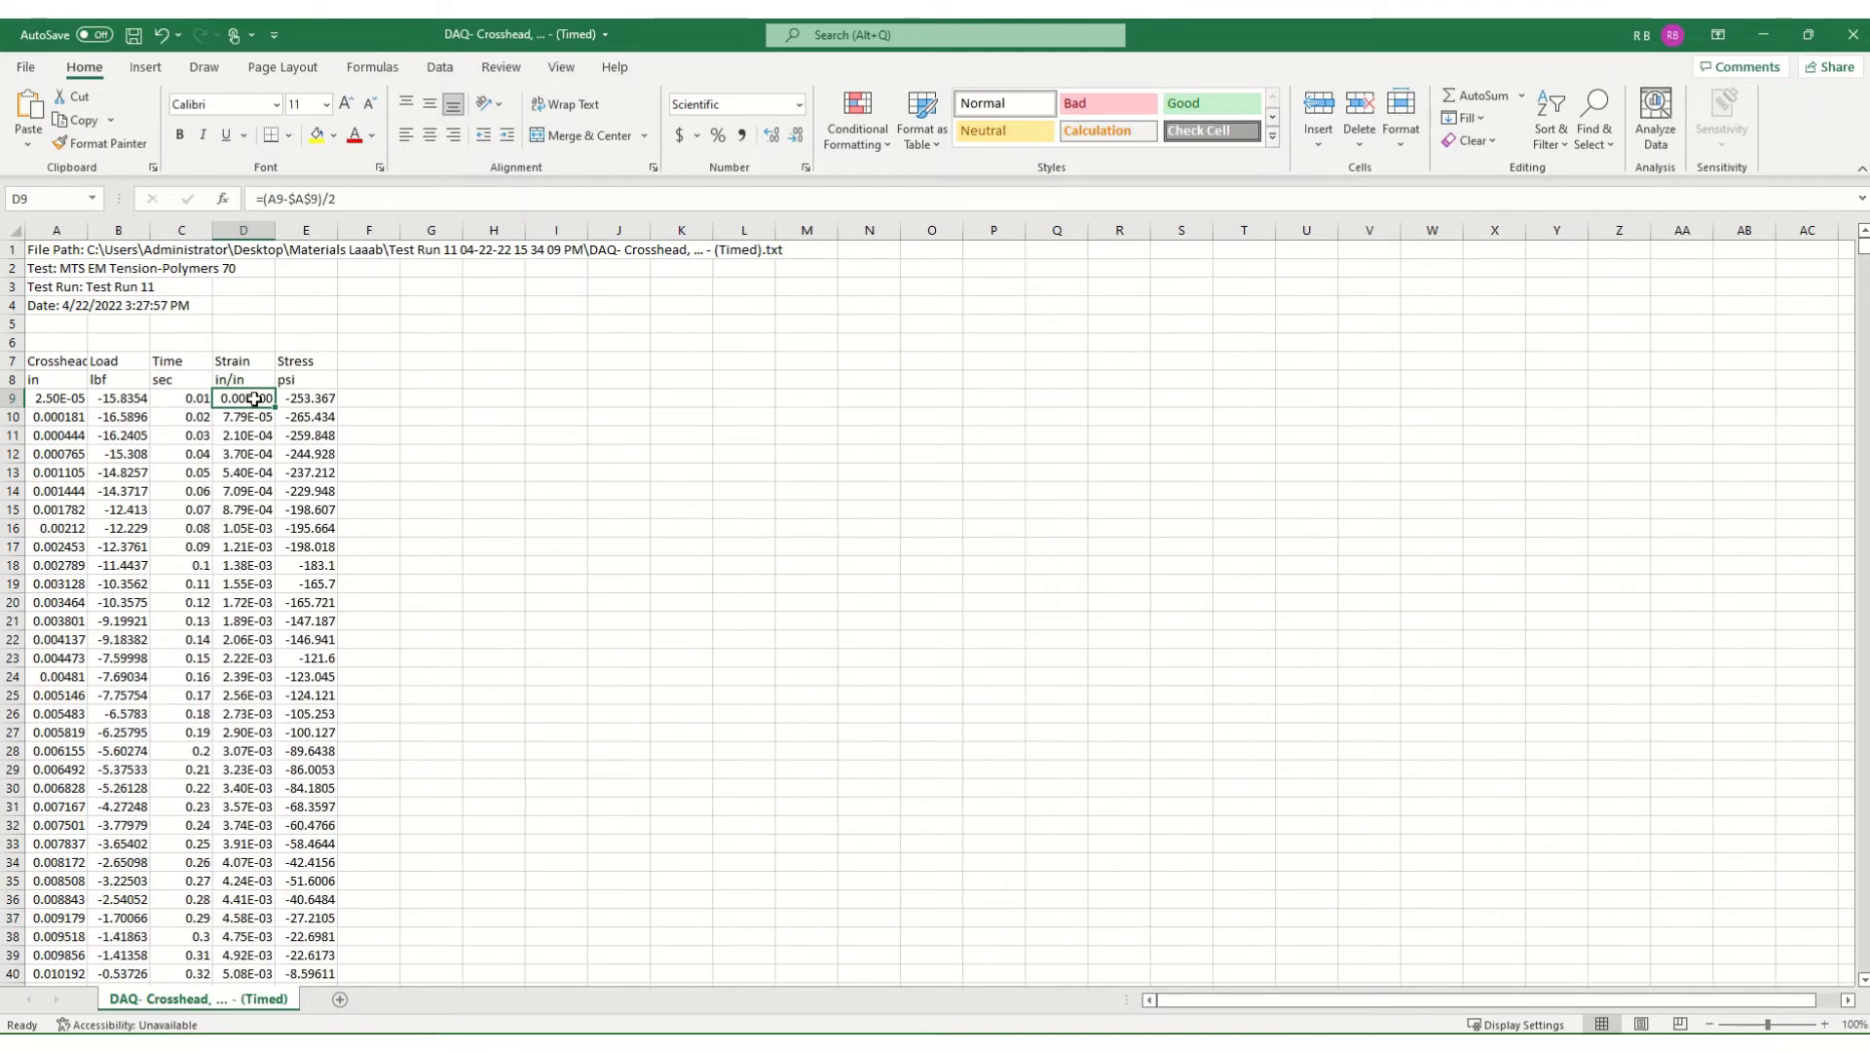
key("shift+Right")
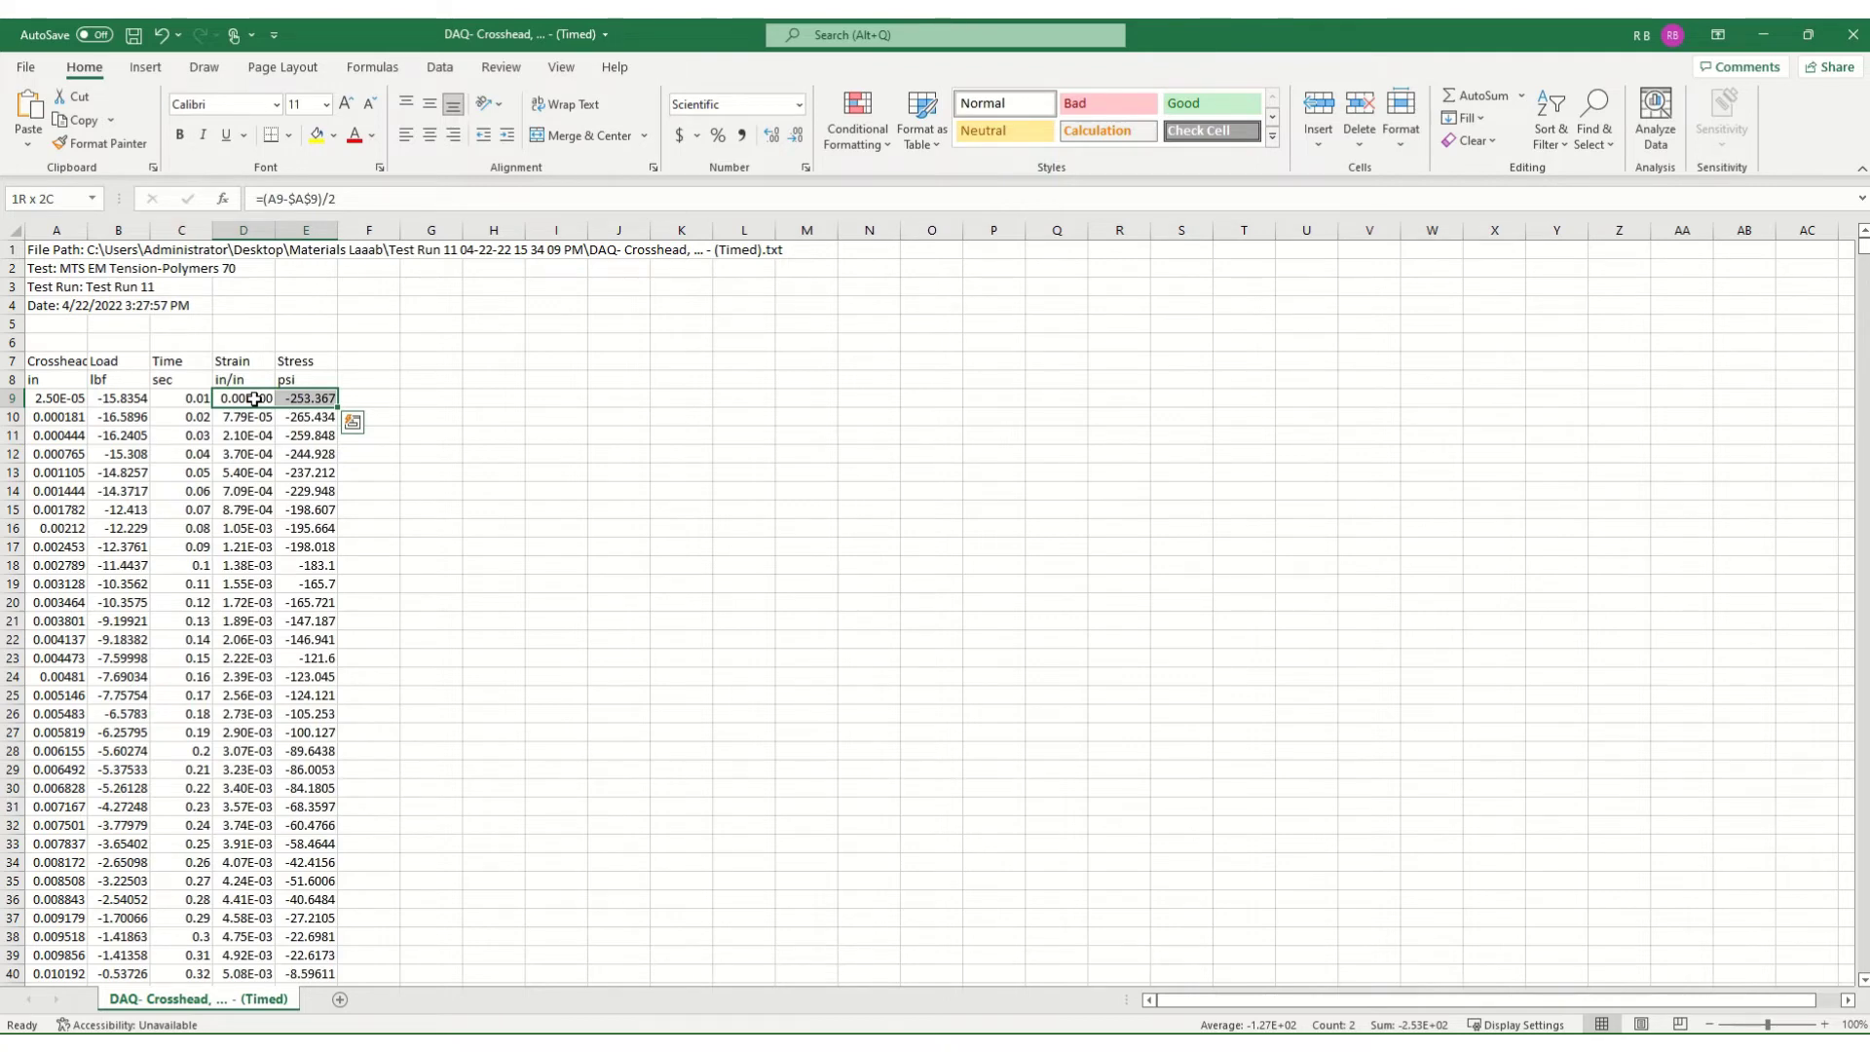
key("End")
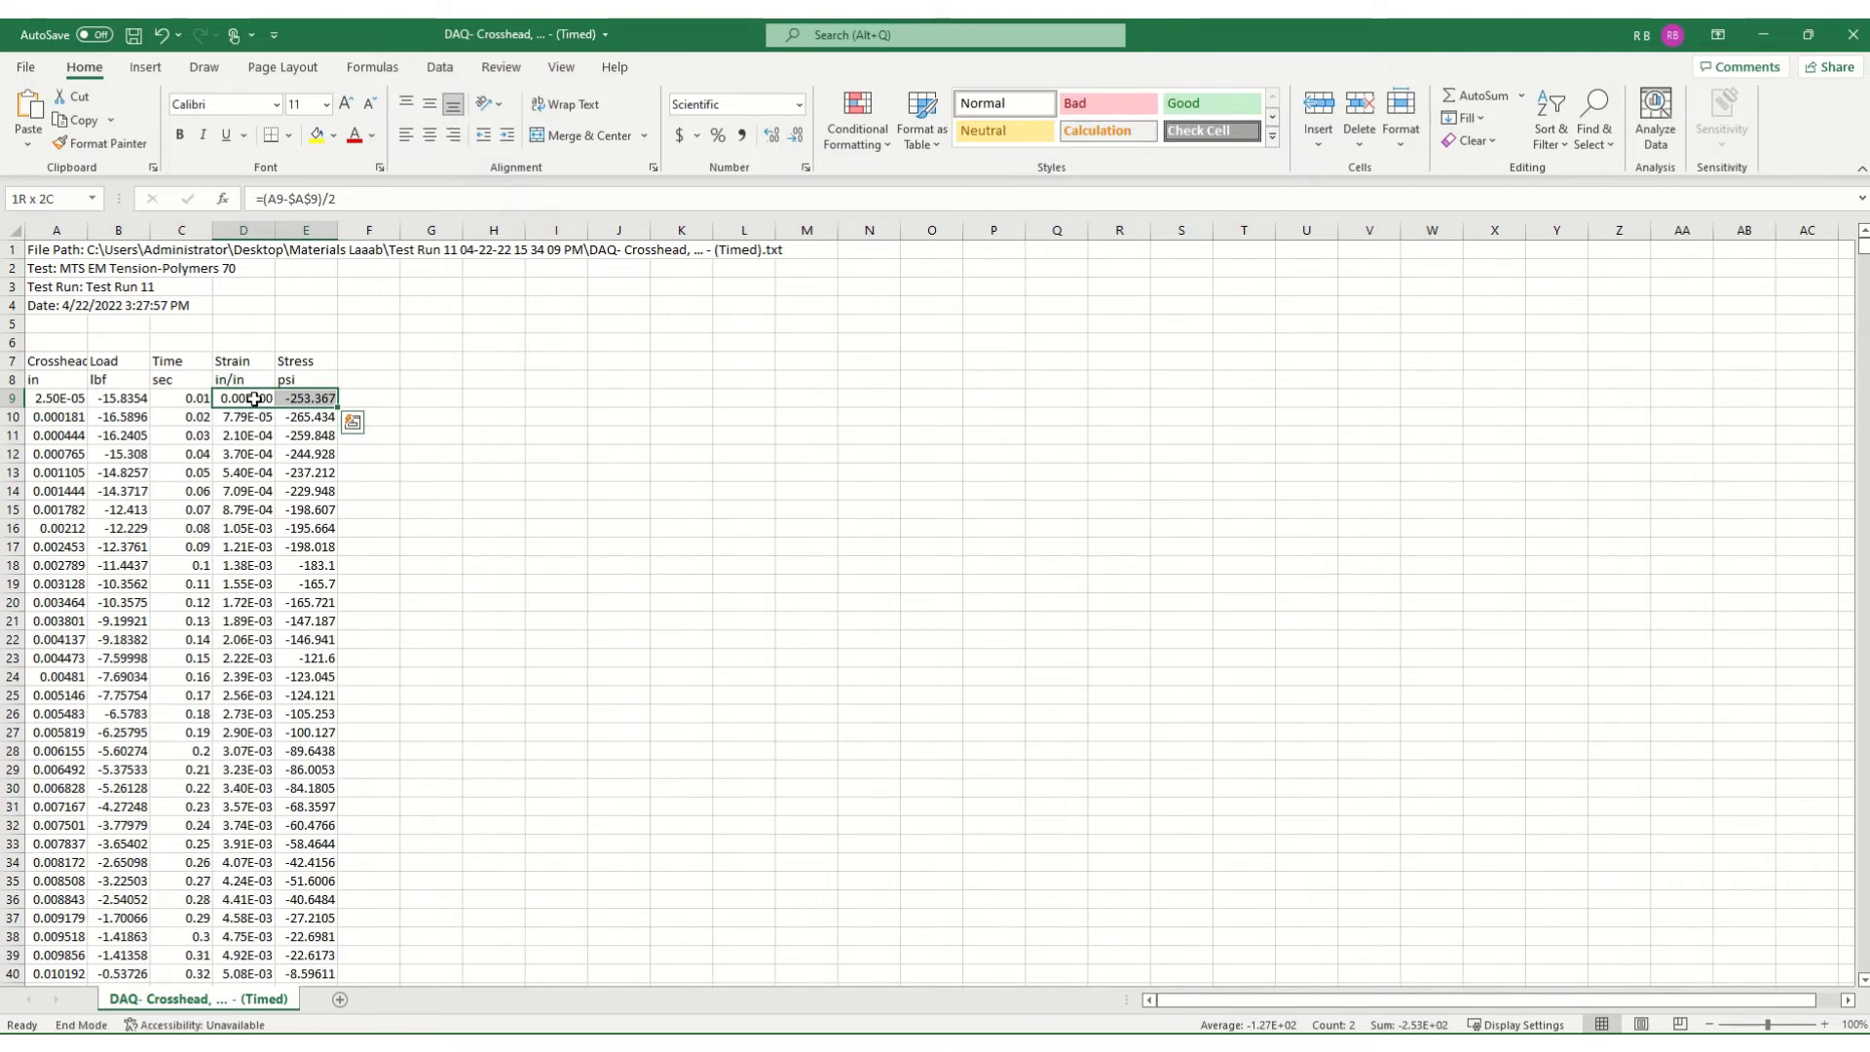
key("shift+Down")
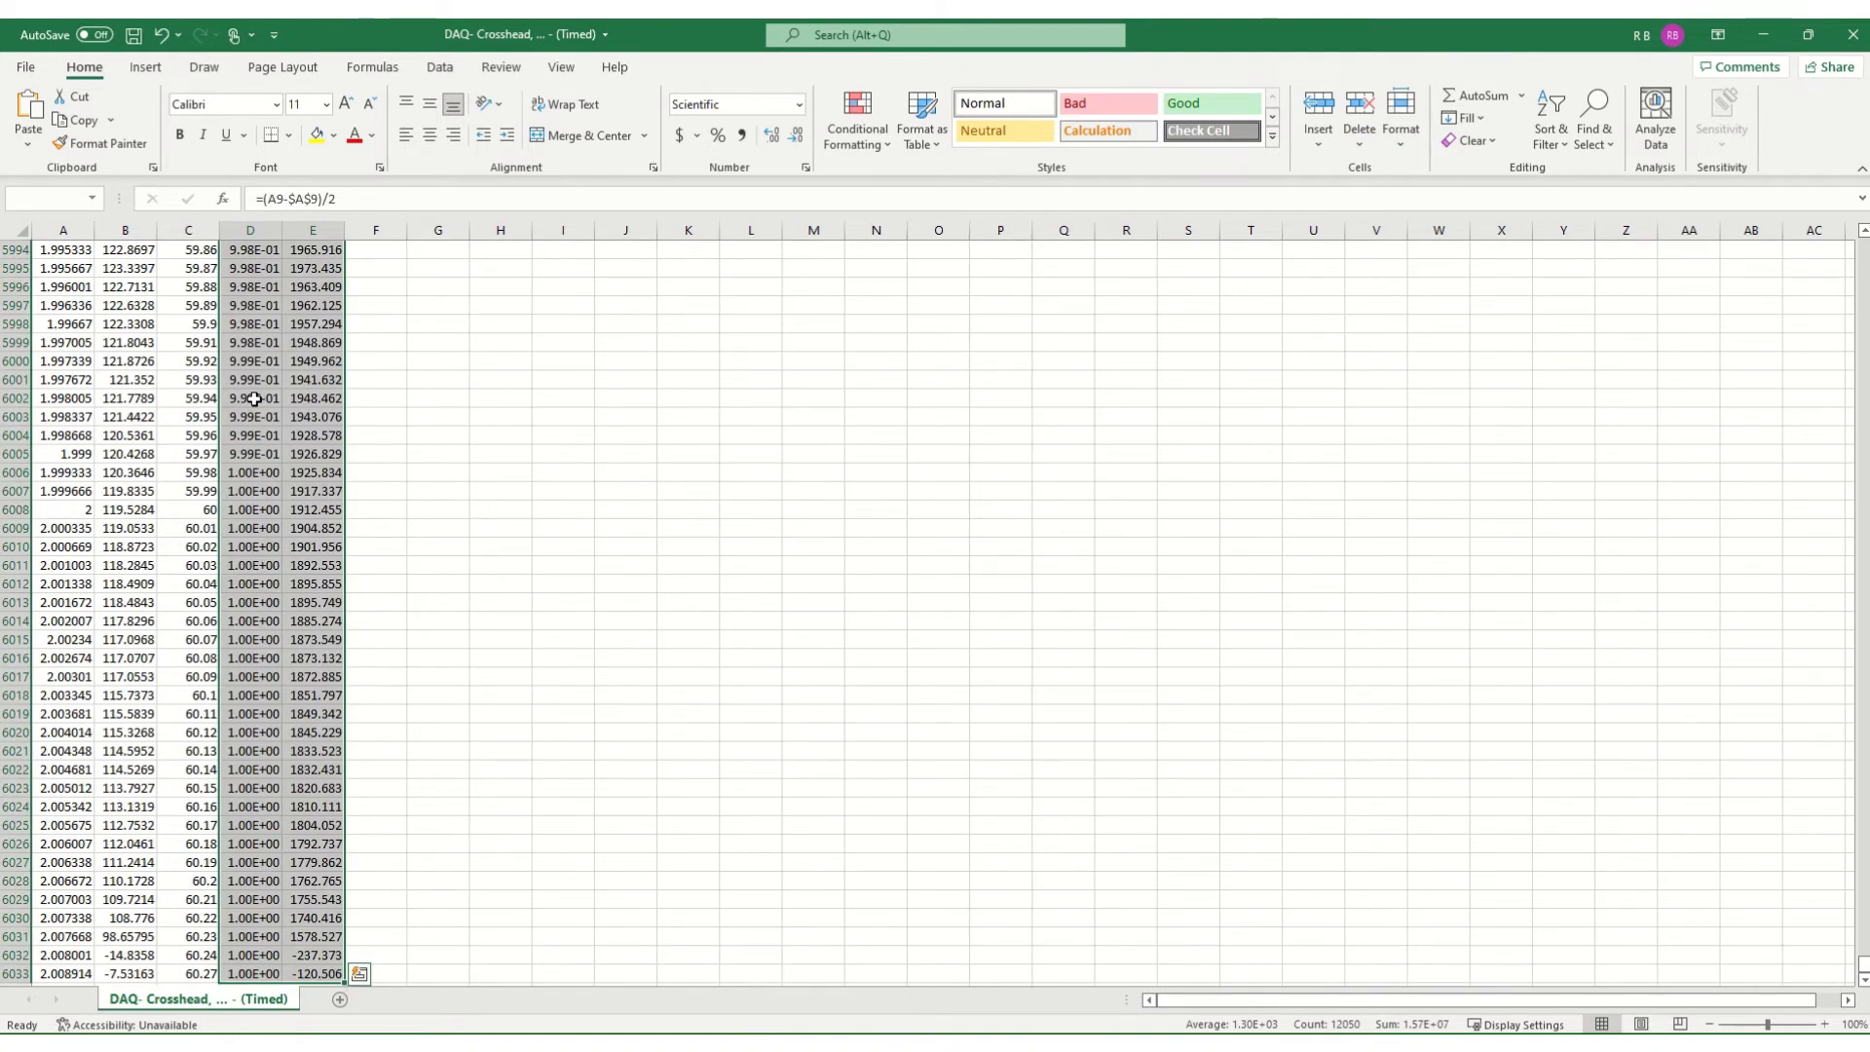
left_click(146, 67)
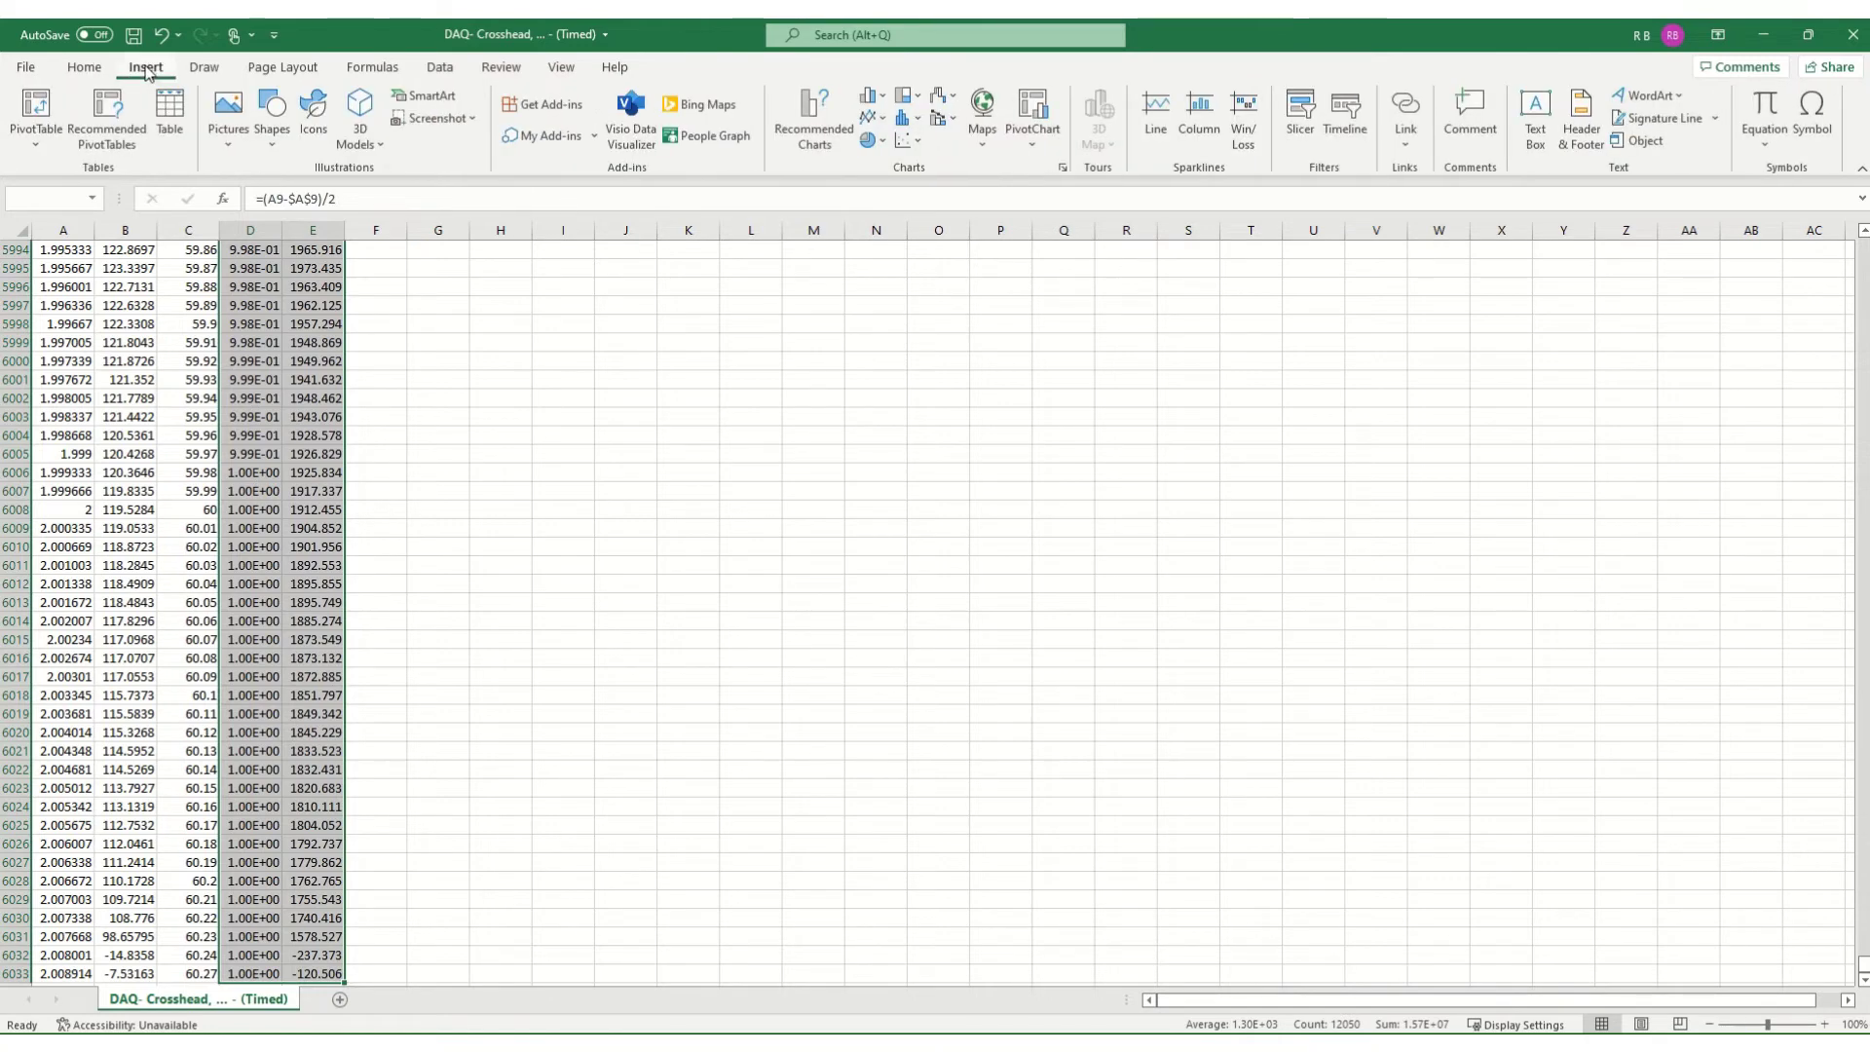
left_click(921, 144)
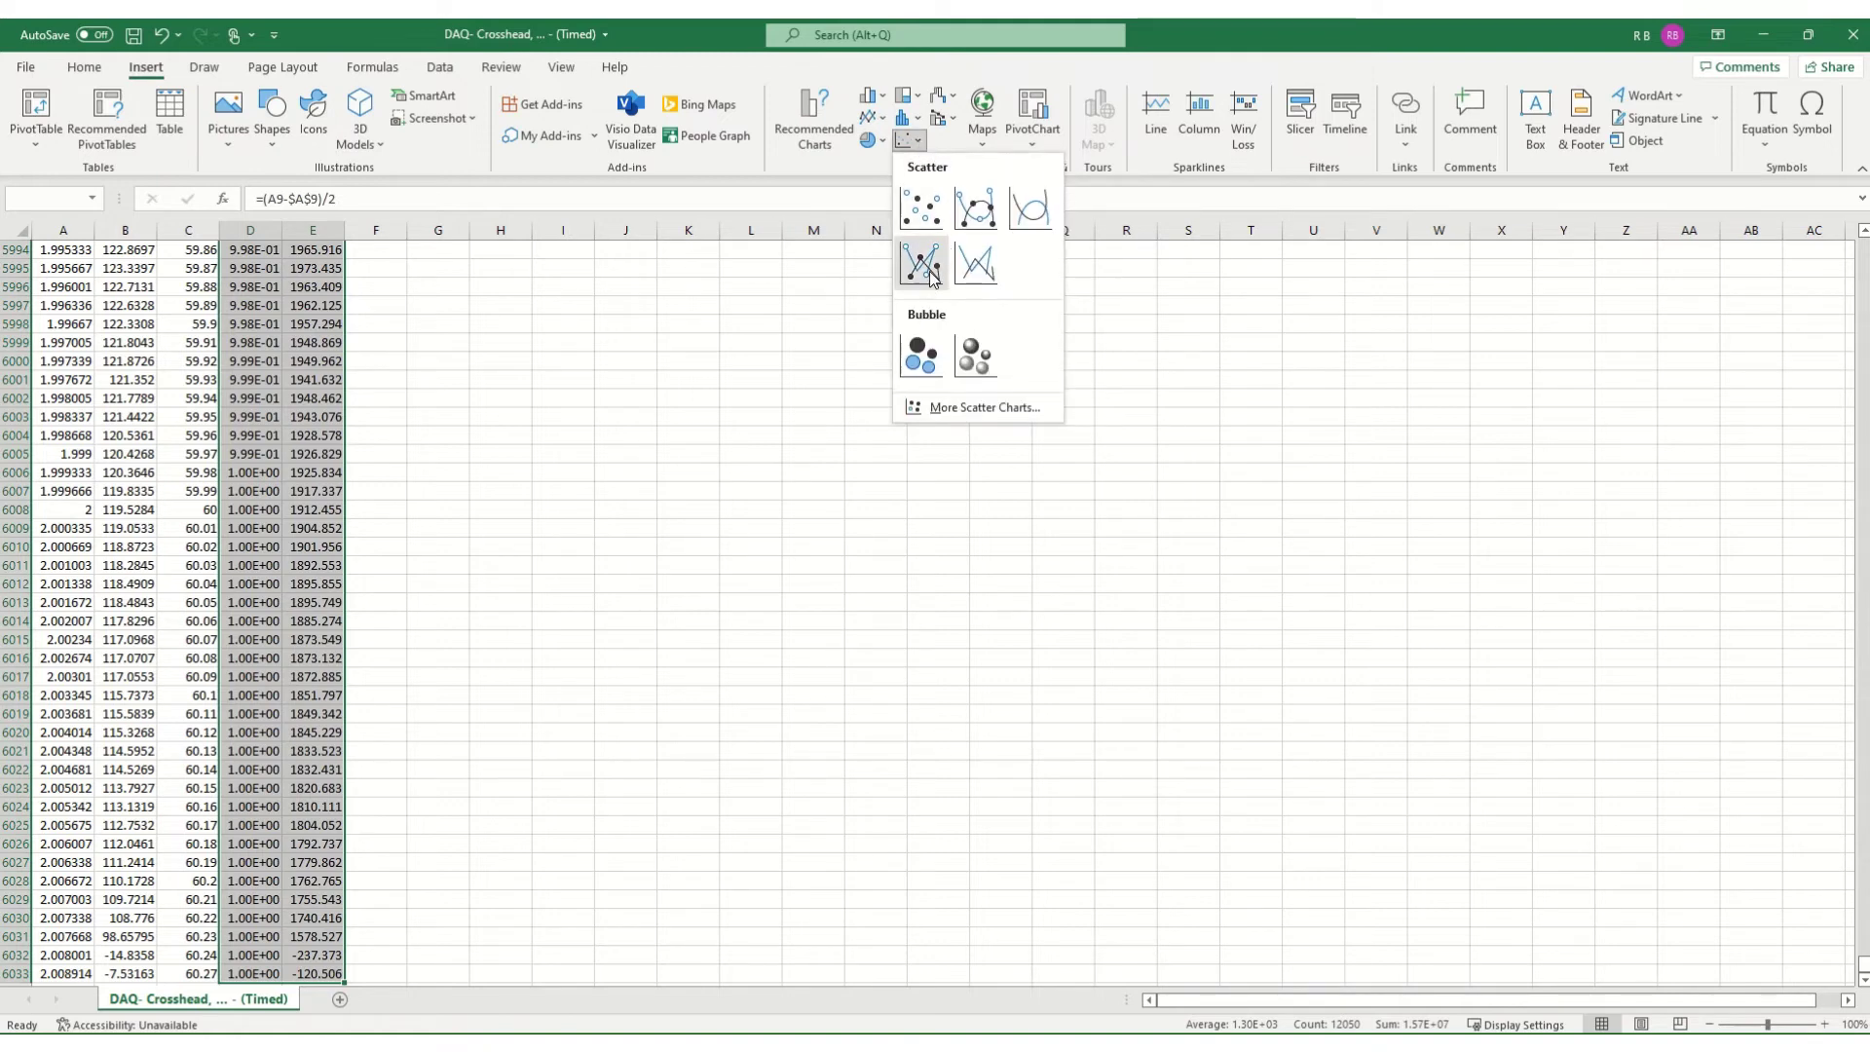
left_click(981, 222)
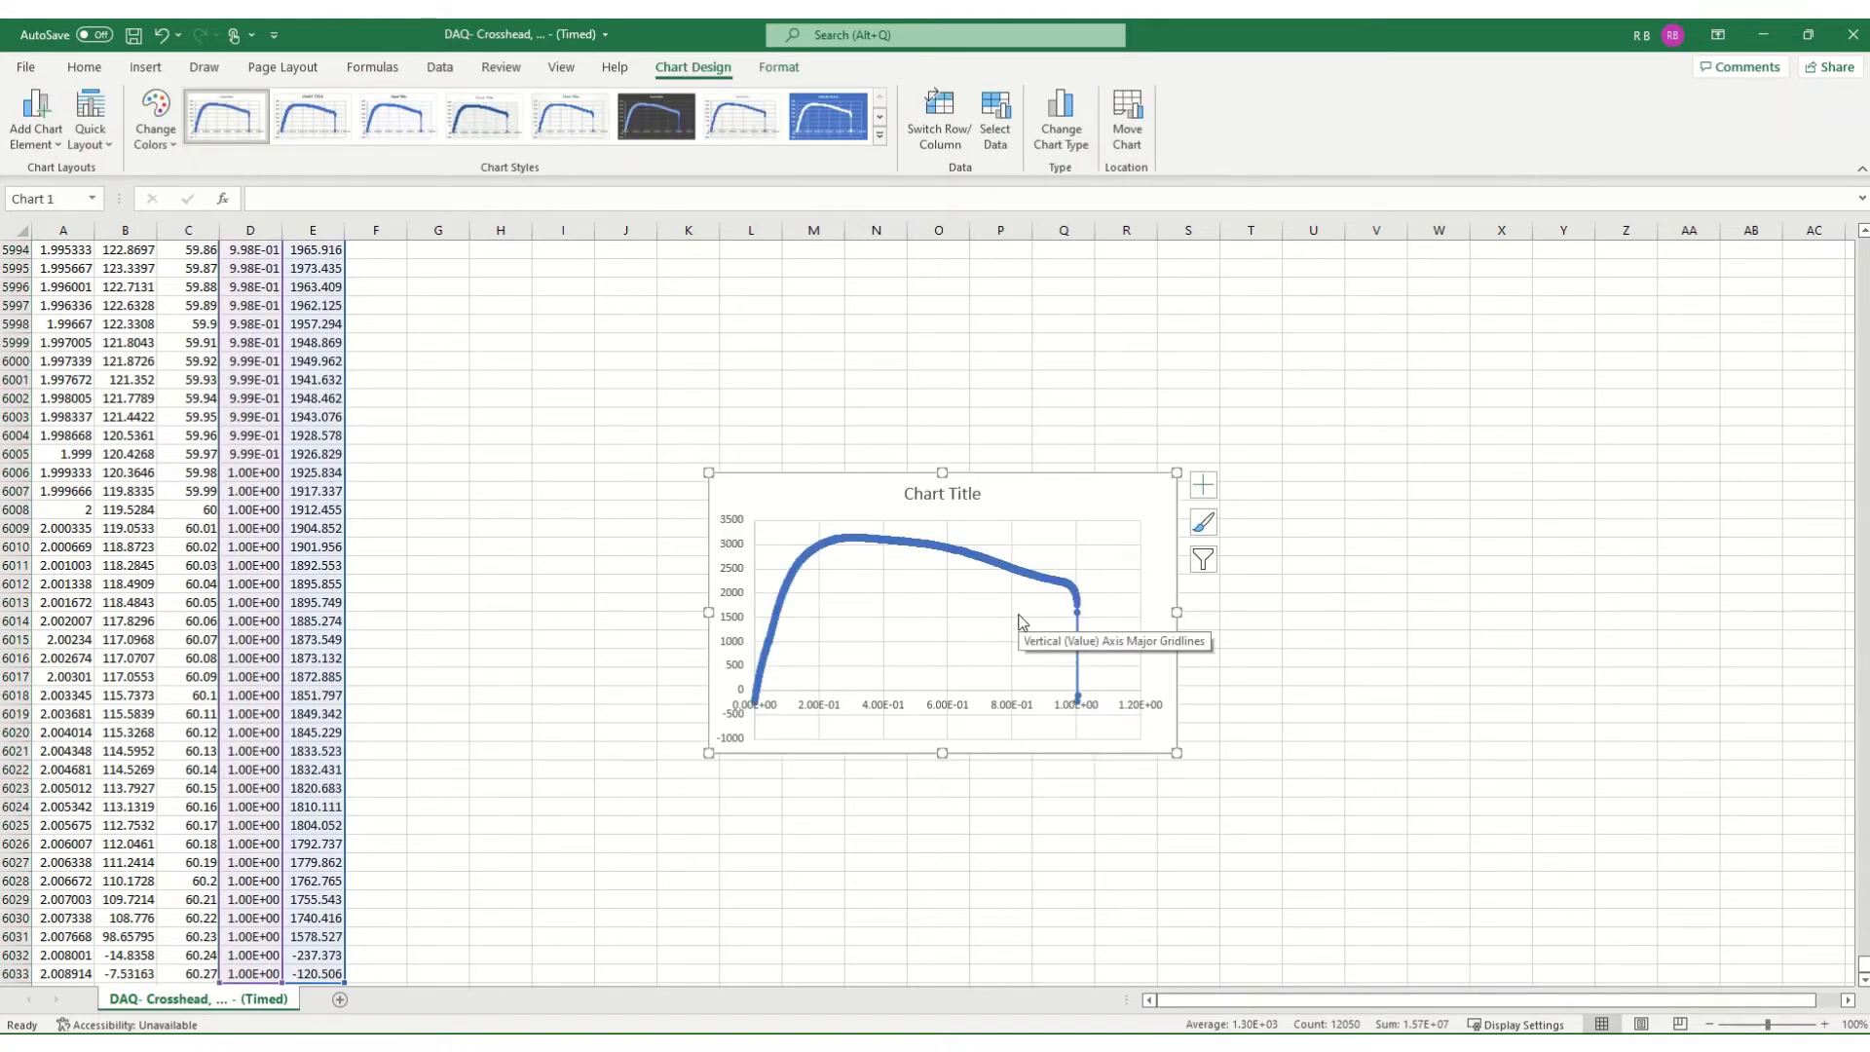
- Move the stress-strain chart to its own new sheet, Chart1
right_click(1045, 501)
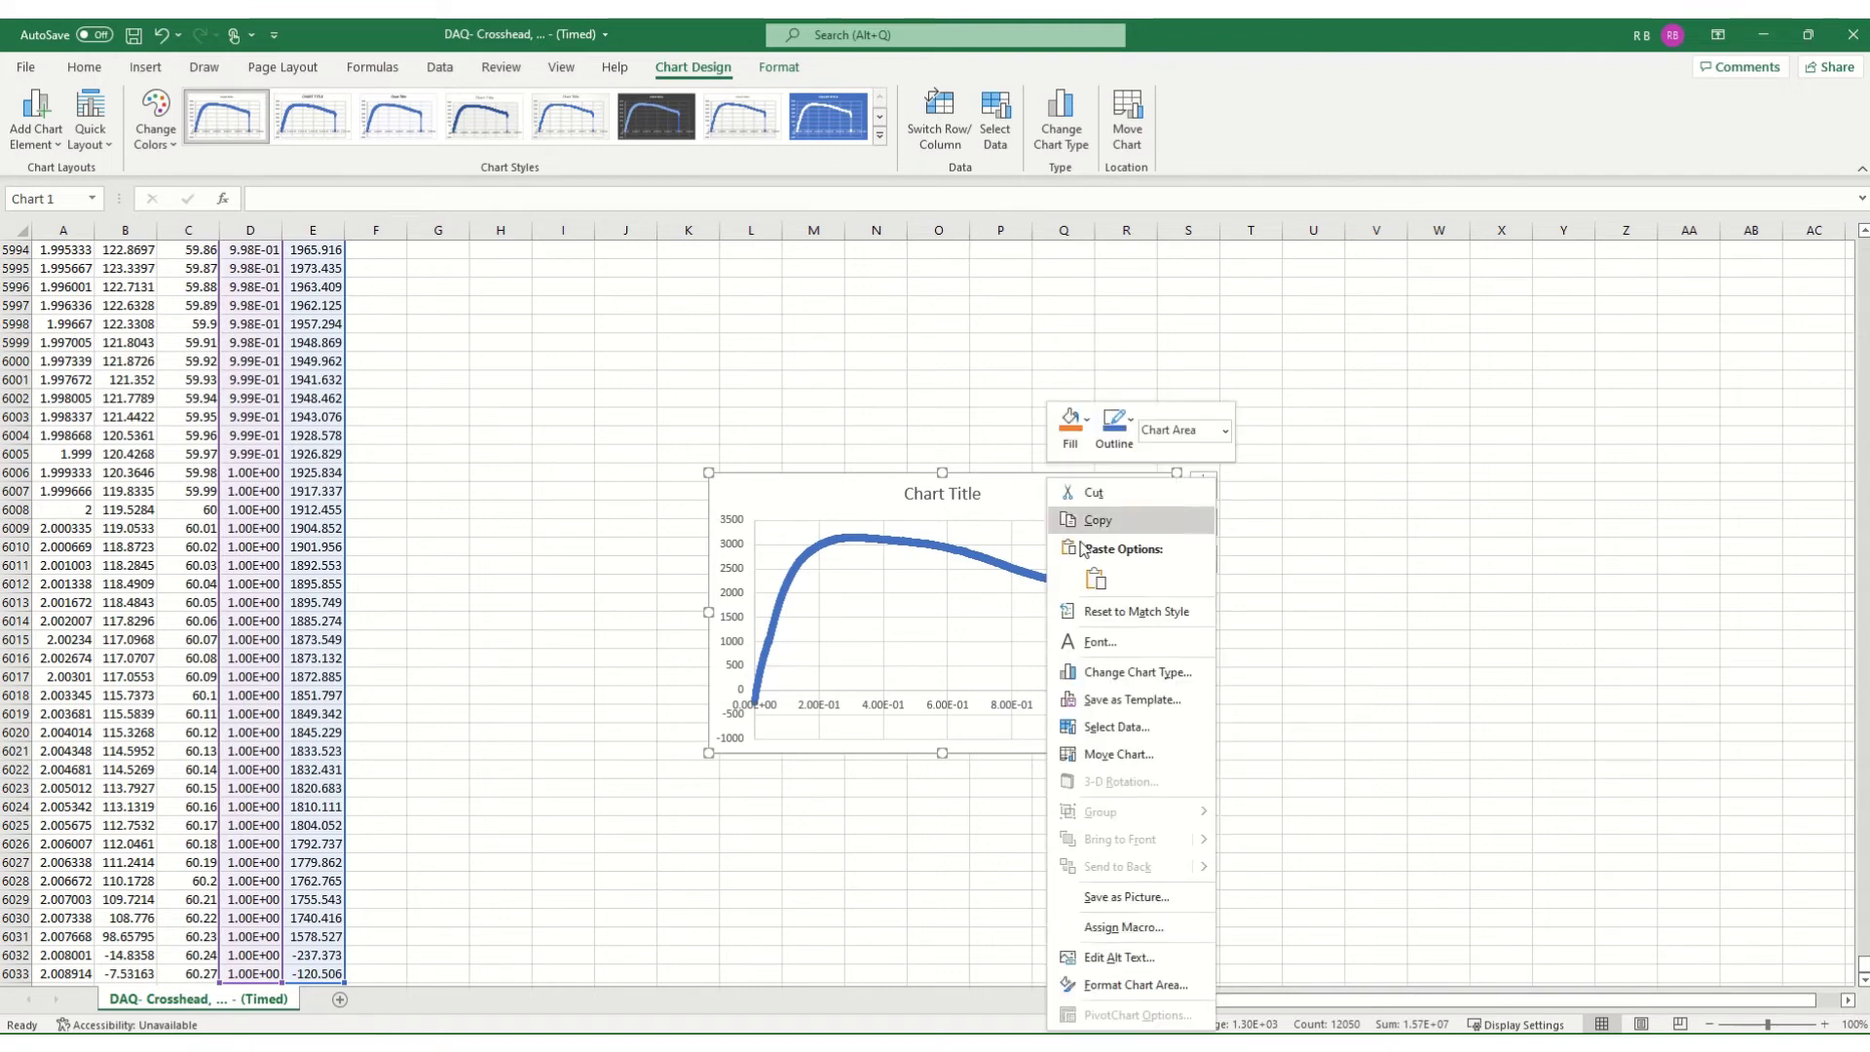
left_click(1169, 764)
left_click(824, 579)
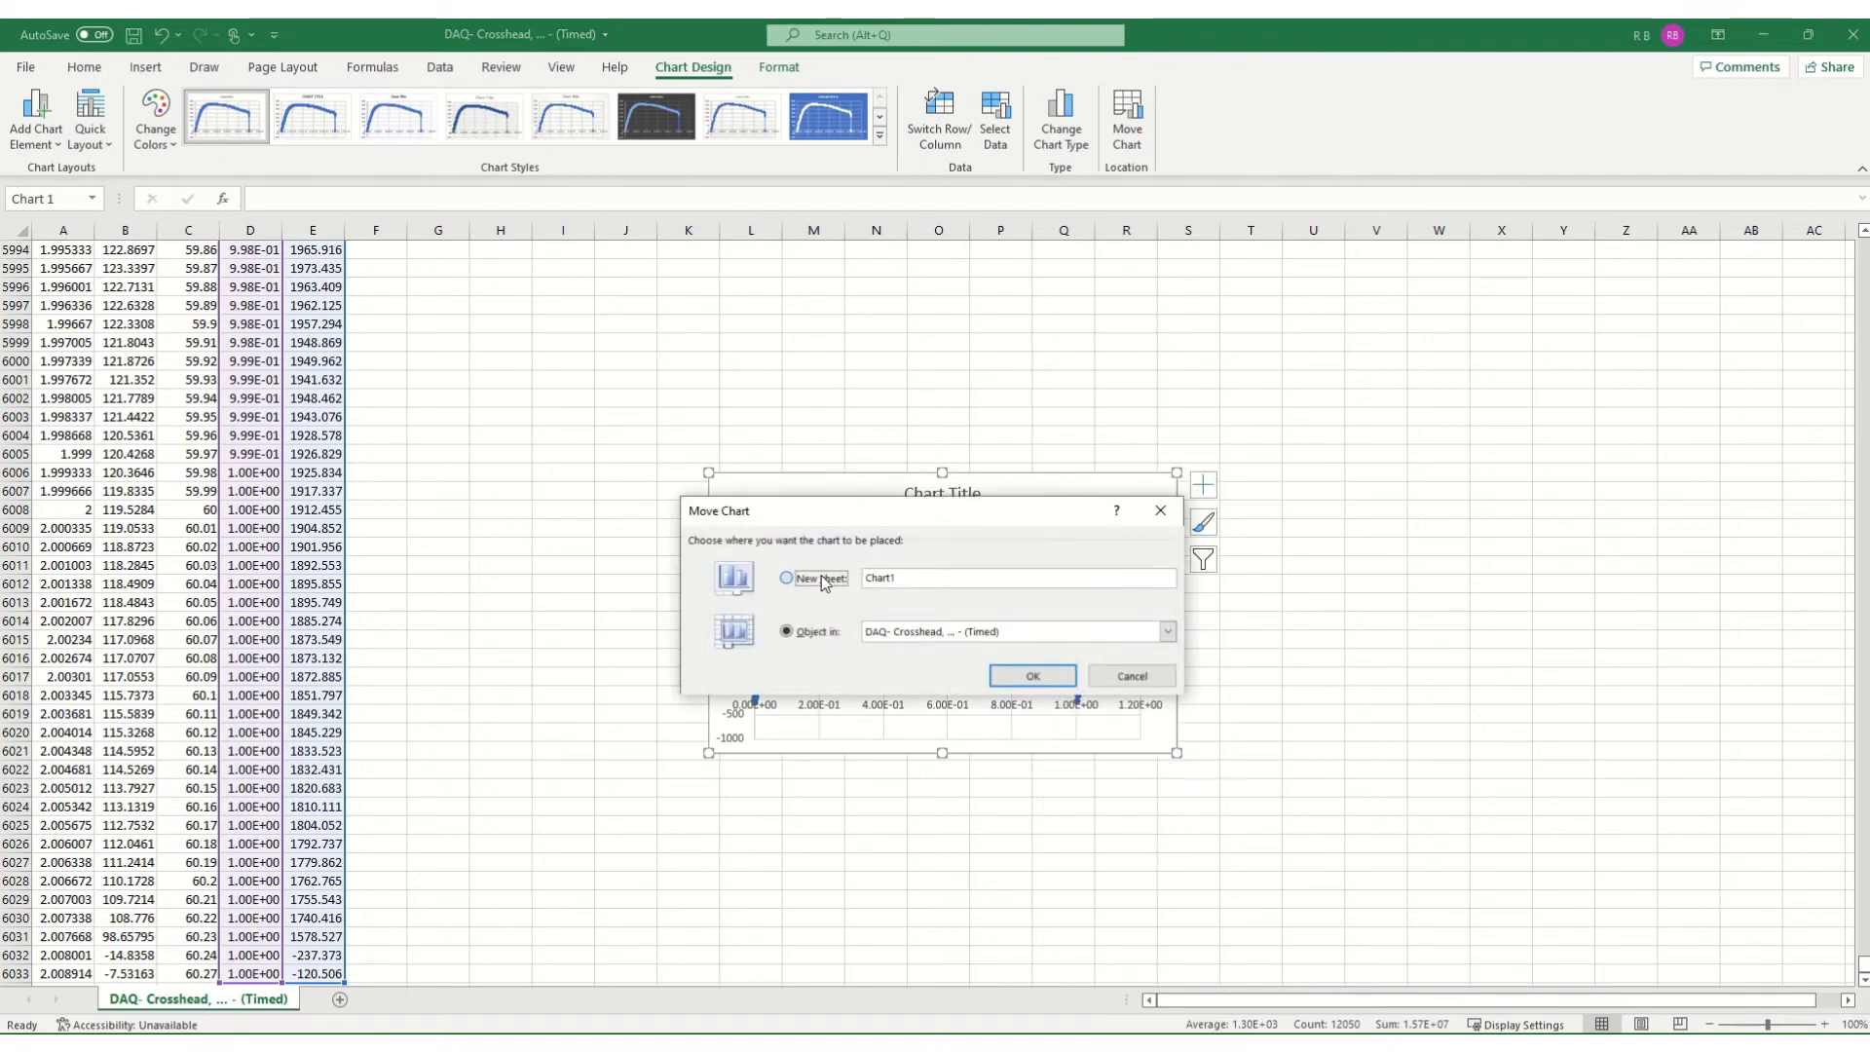
left_click(1040, 682)
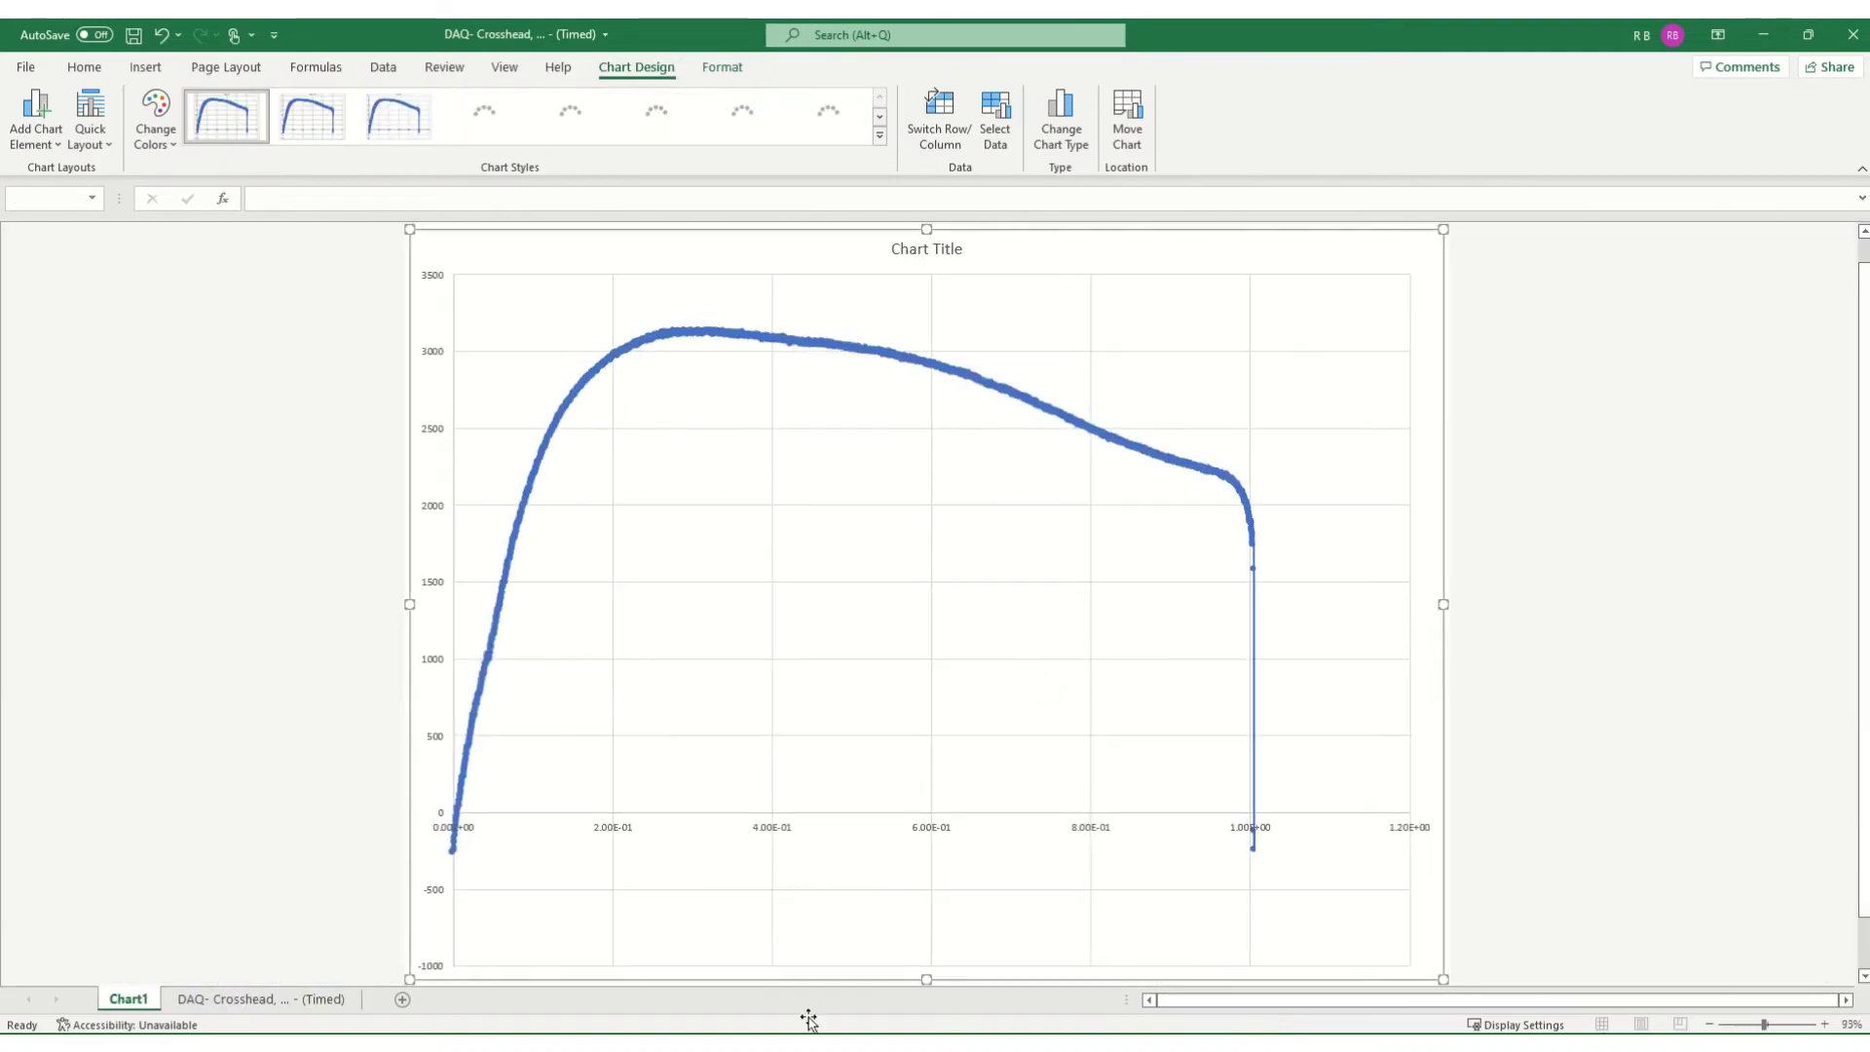
- Apply the first quick layout to the chart, with a chart title, axis titles and a legend
mouse_move(1224, 489)
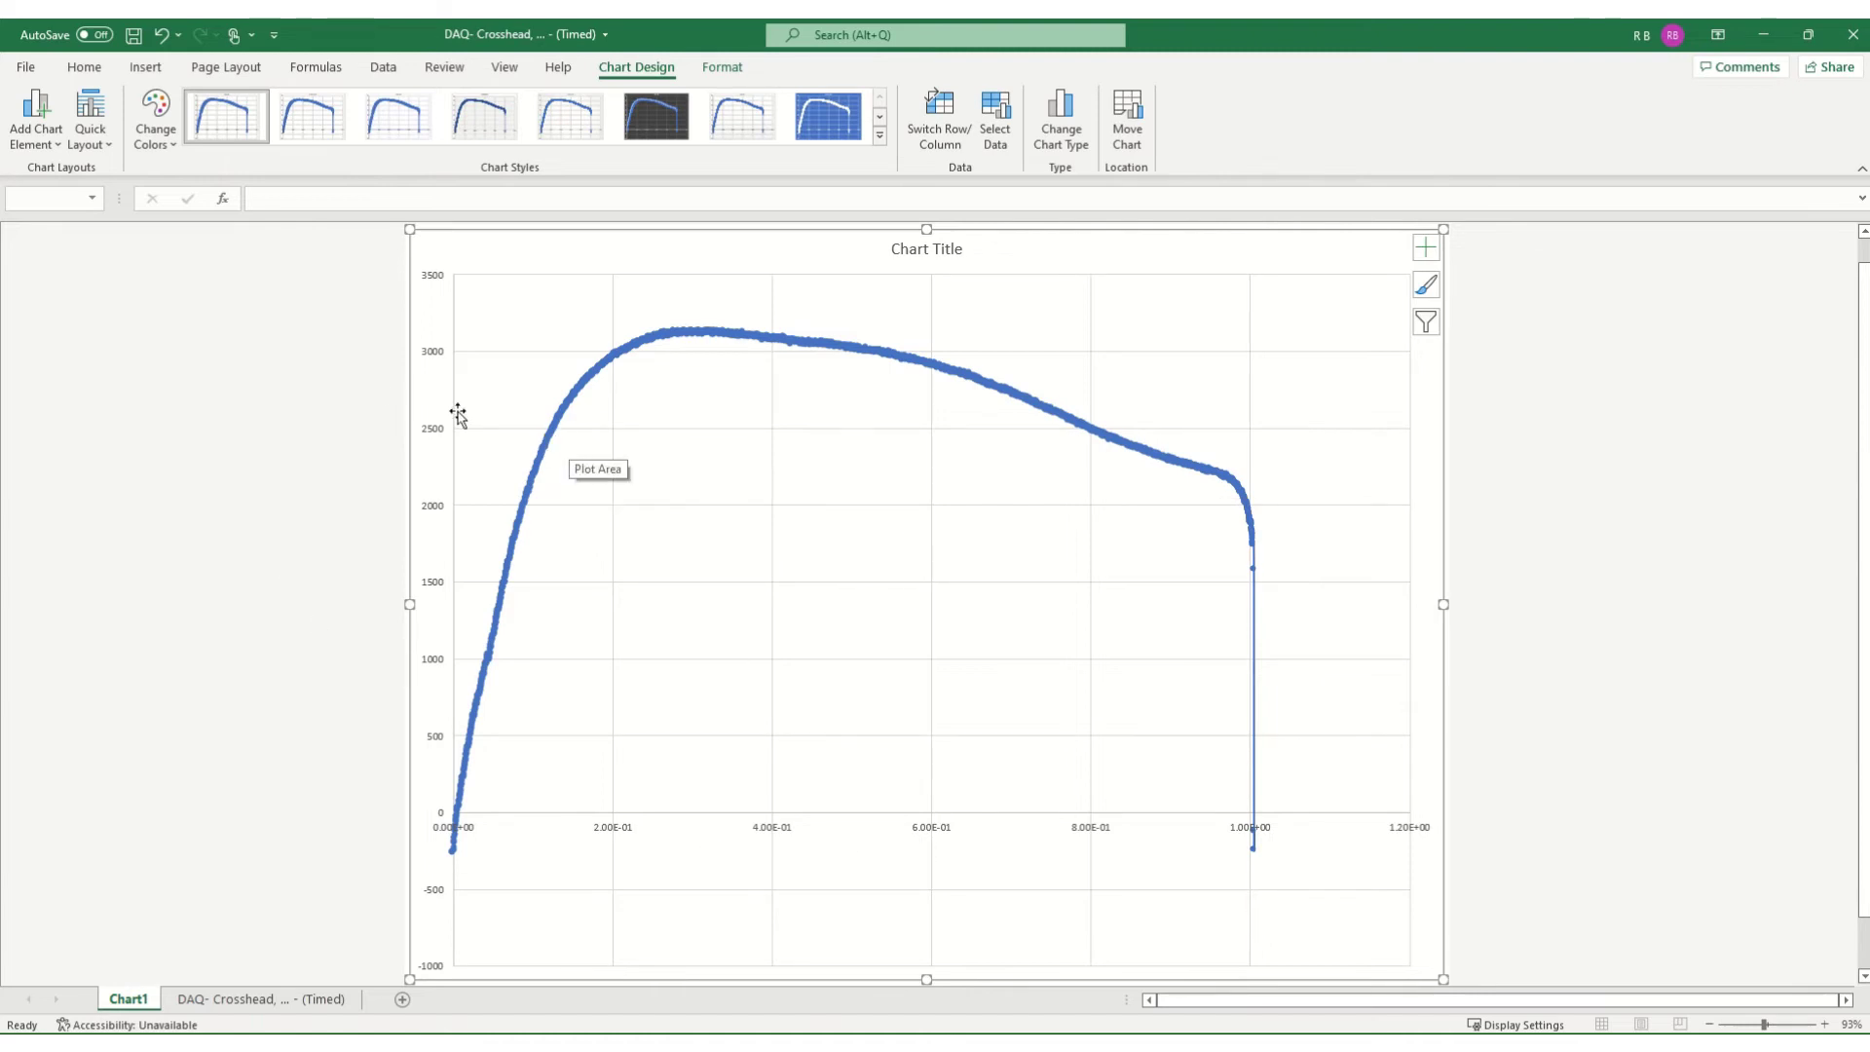
left_click(105, 148)
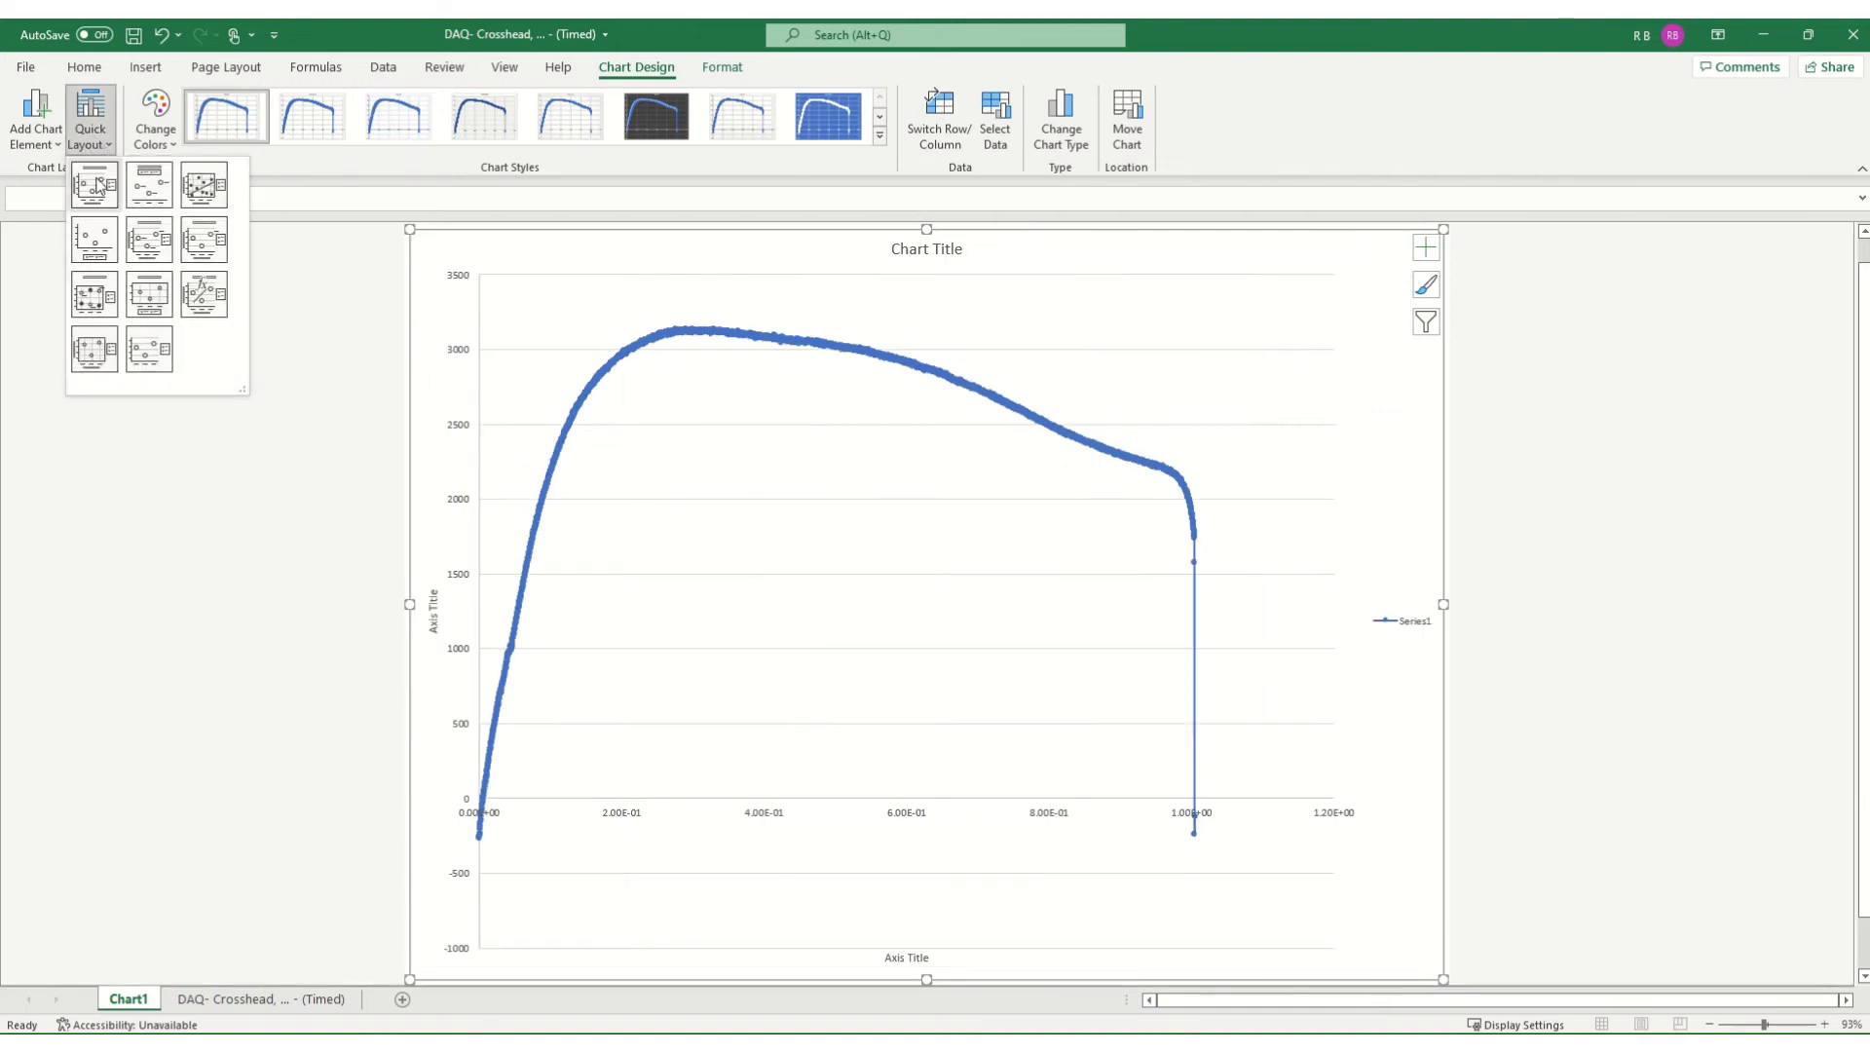
left_click(96, 181)
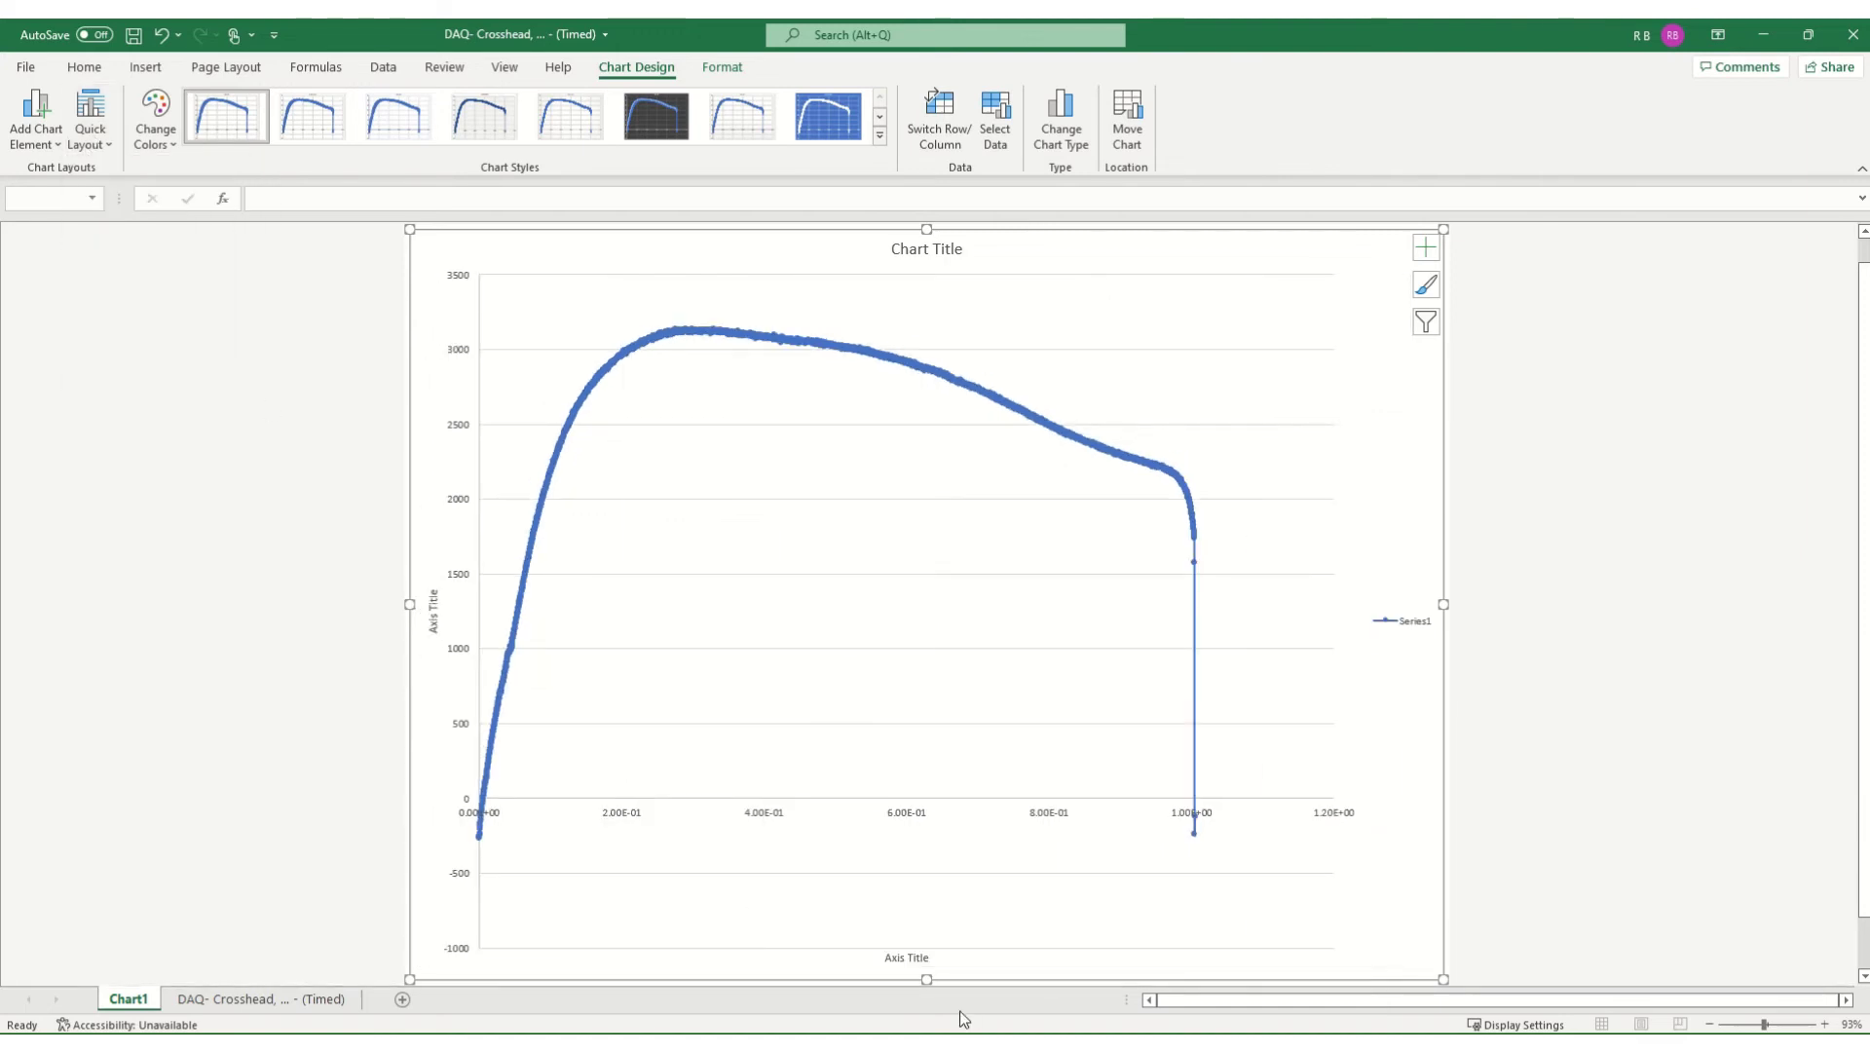
- Set the vertical axis title to "Stress (psi)"
double_click(431, 620)
left_click(332, 629)
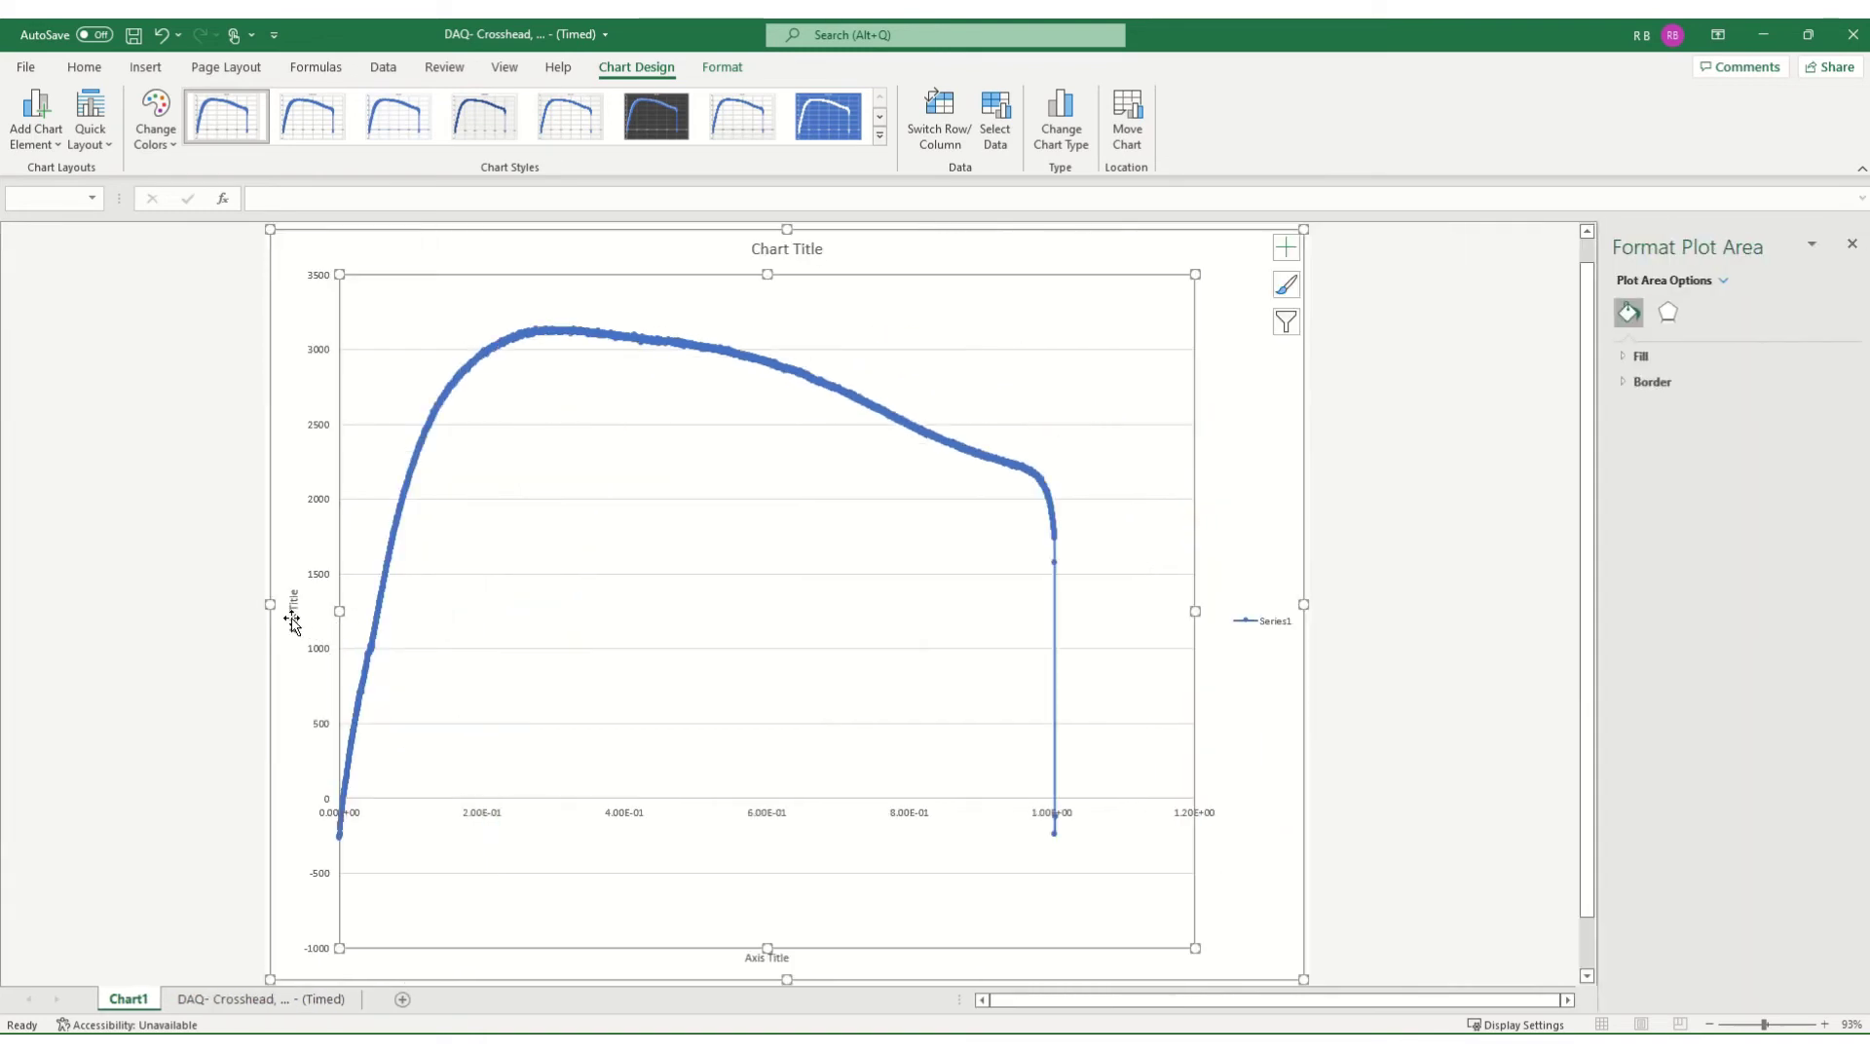
left_click(292, 623)
triple_click(293, 623)
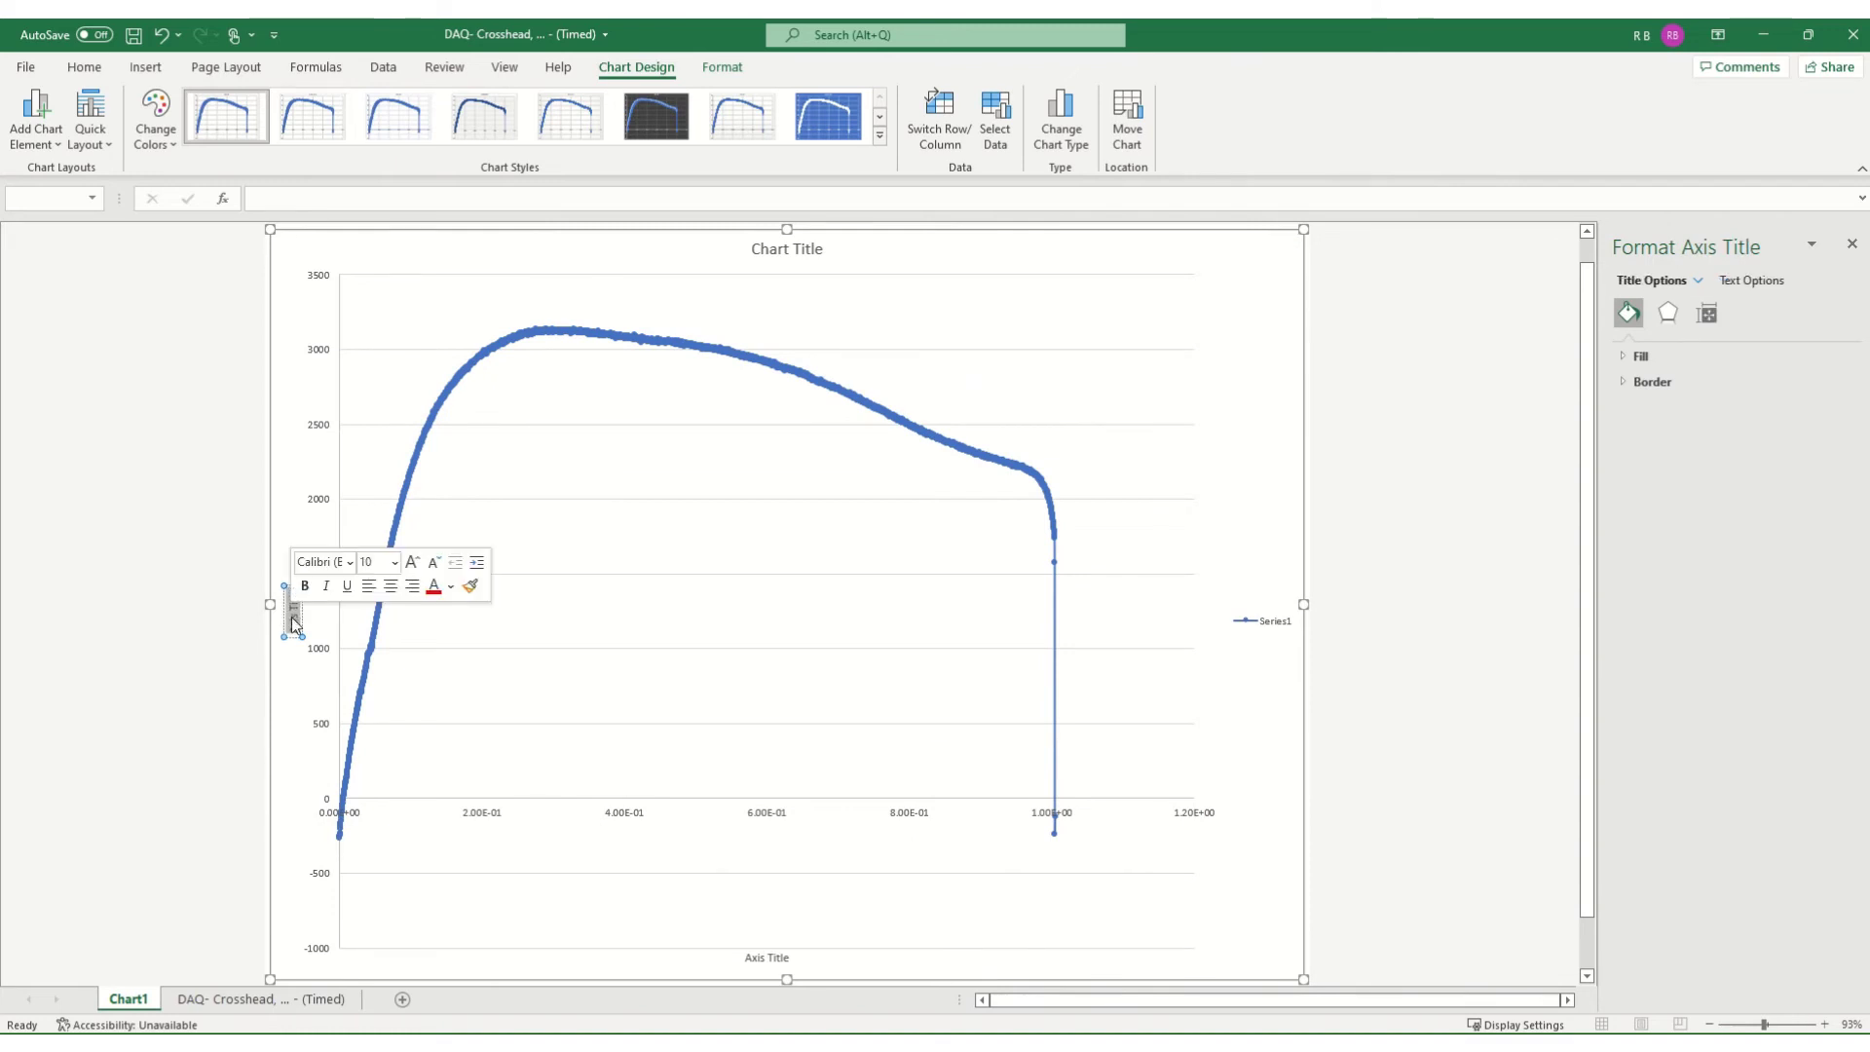
key("Delete")
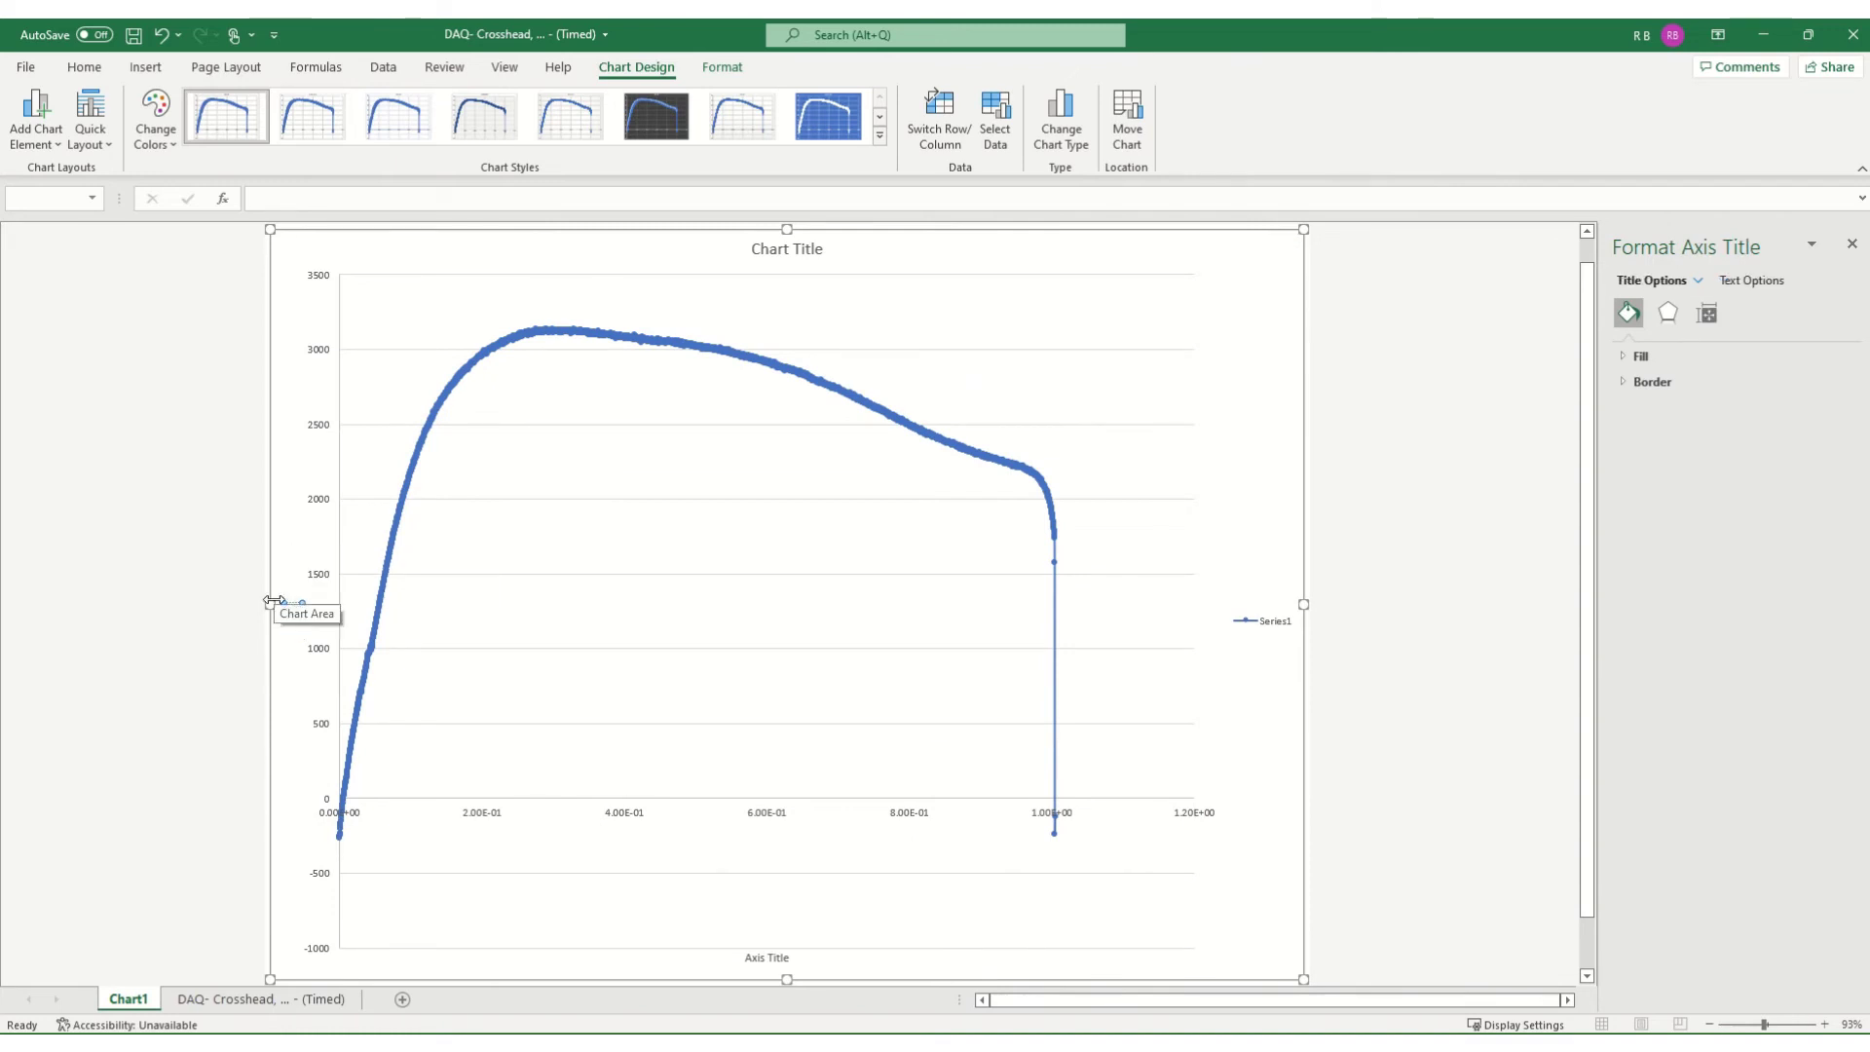
type("Stress (")
type("psi)")
left_click(253, 676)
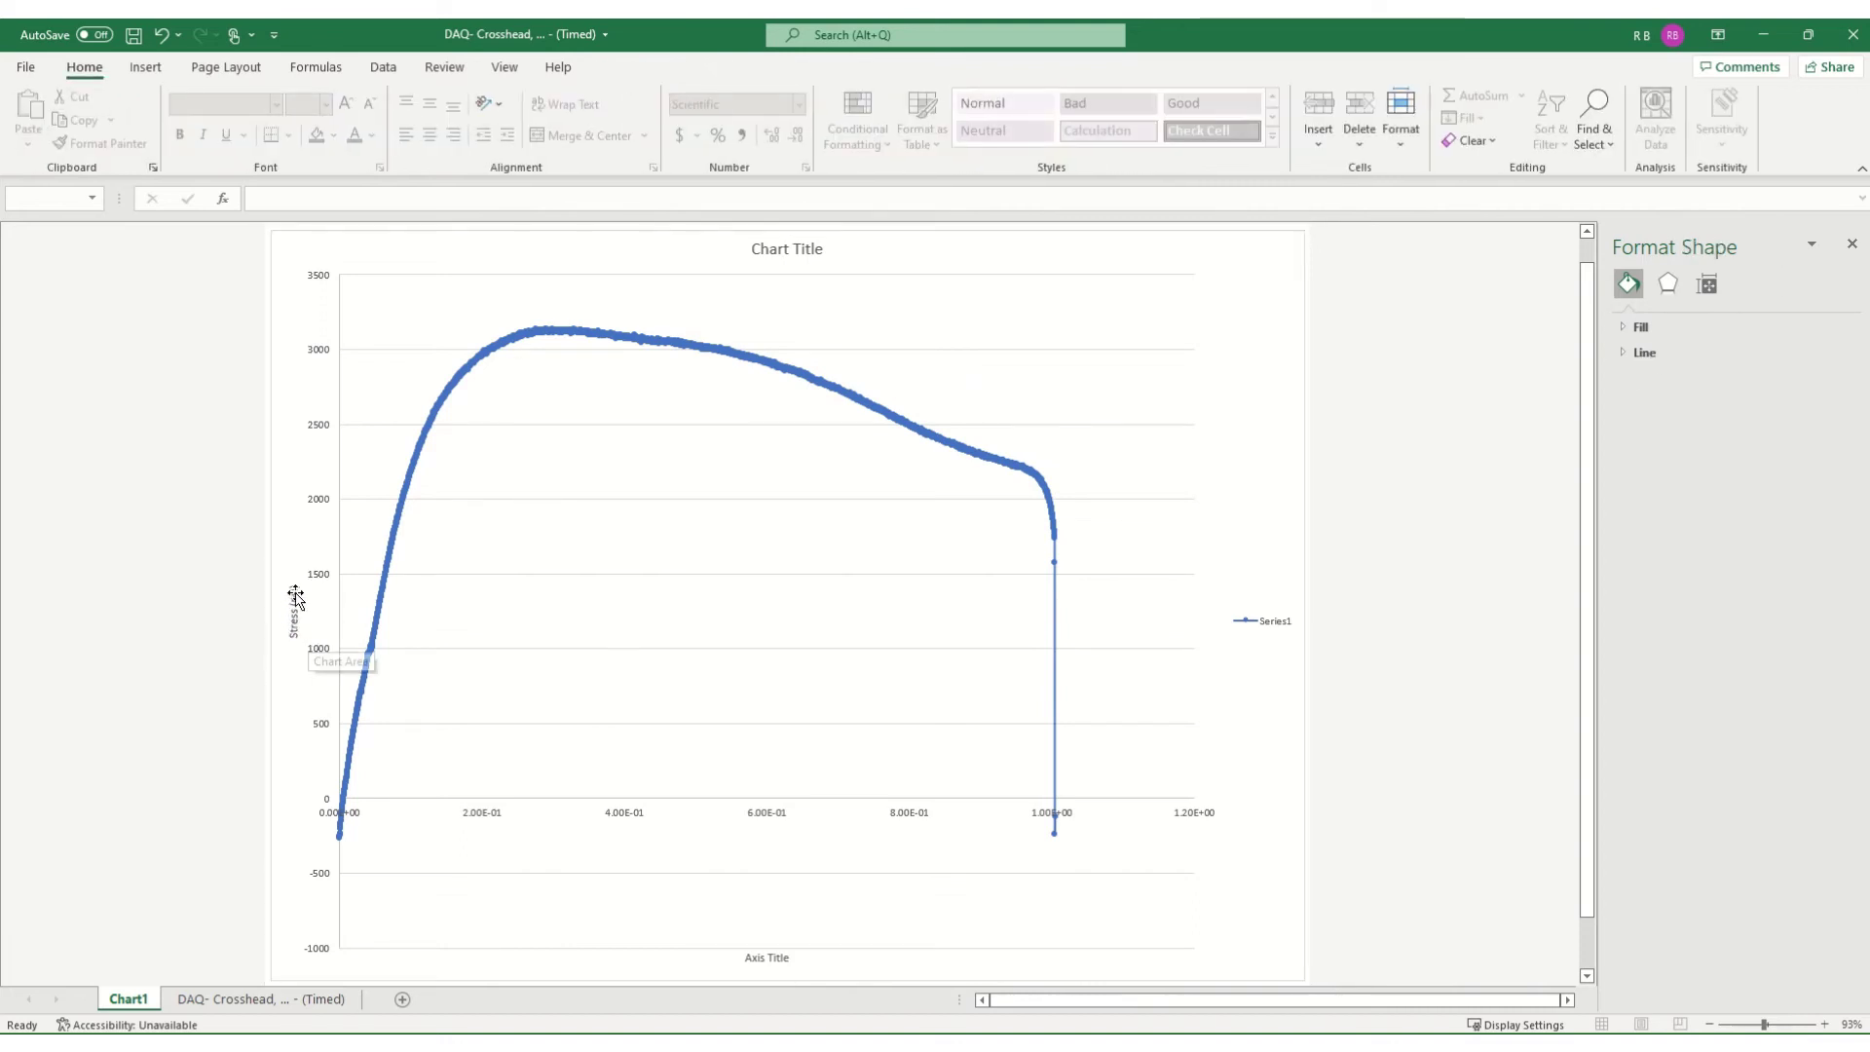
- Set the horizontal axis title to "Strain (in/in)"
left_click(764, 958)
double_click(755, 958)
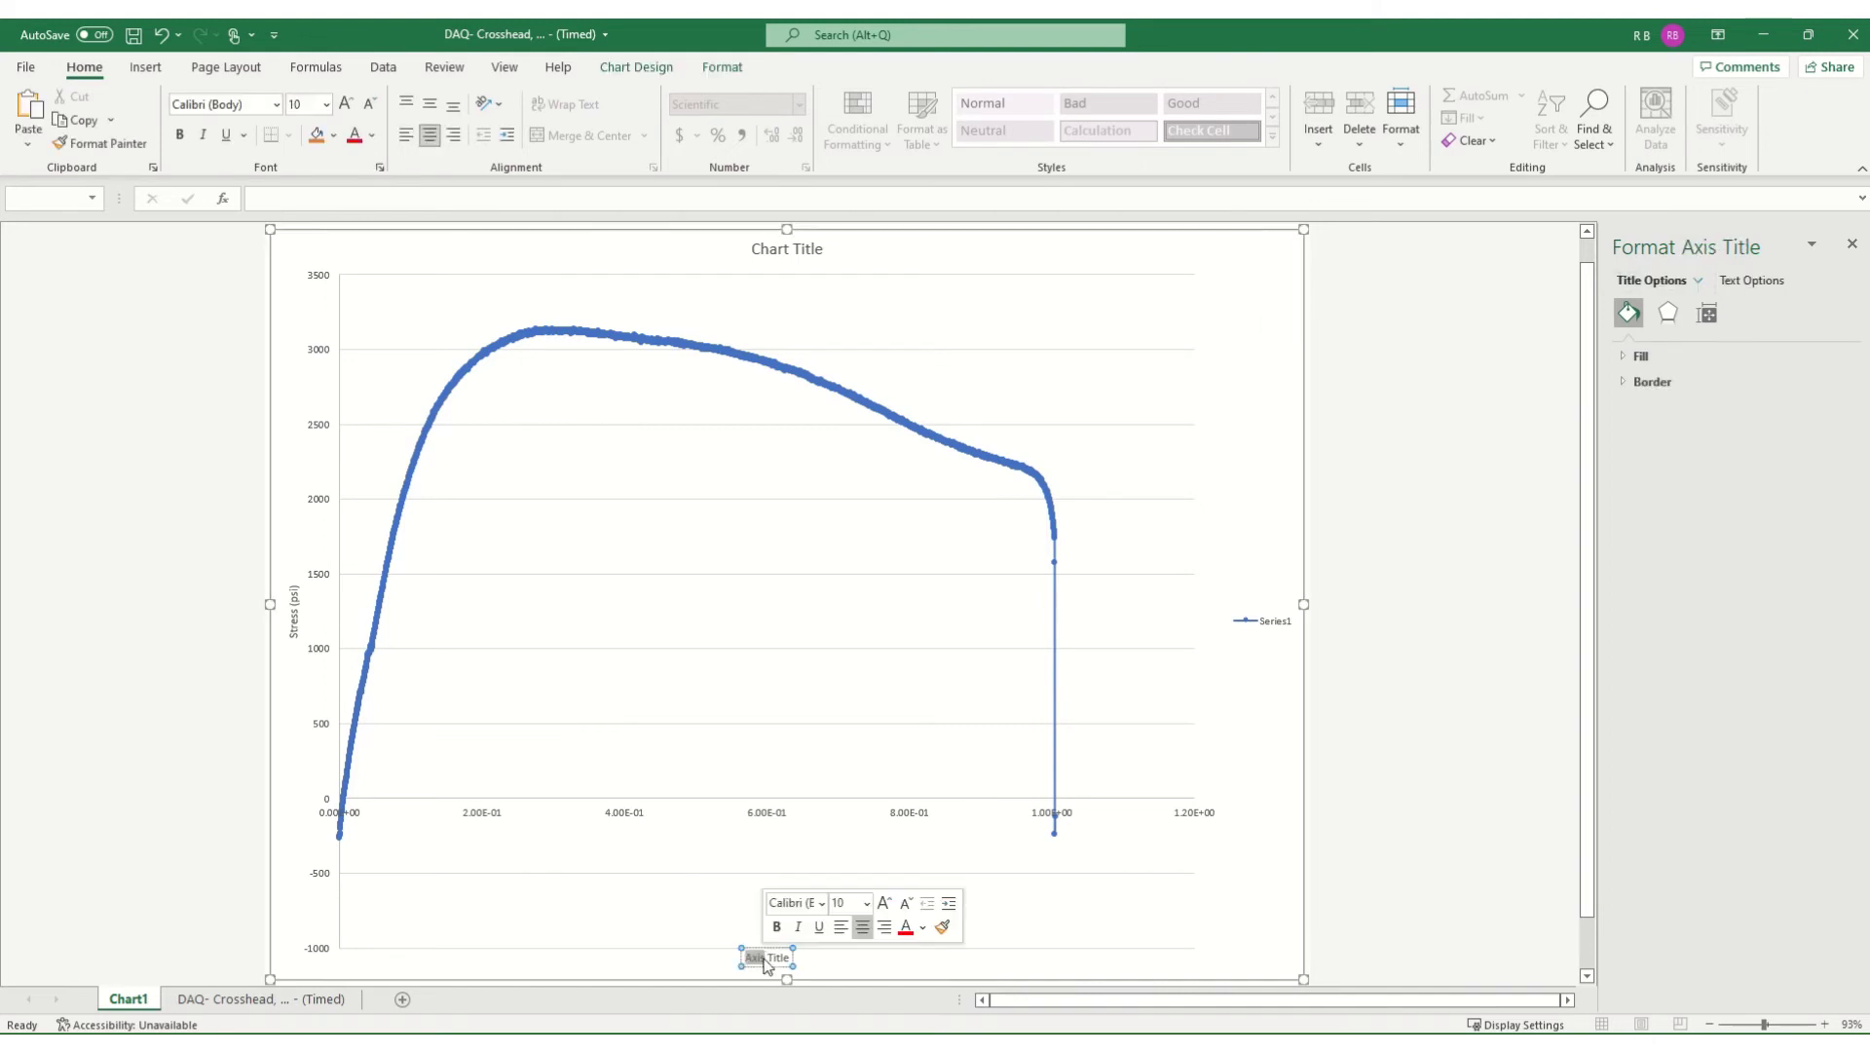
type("Strain")
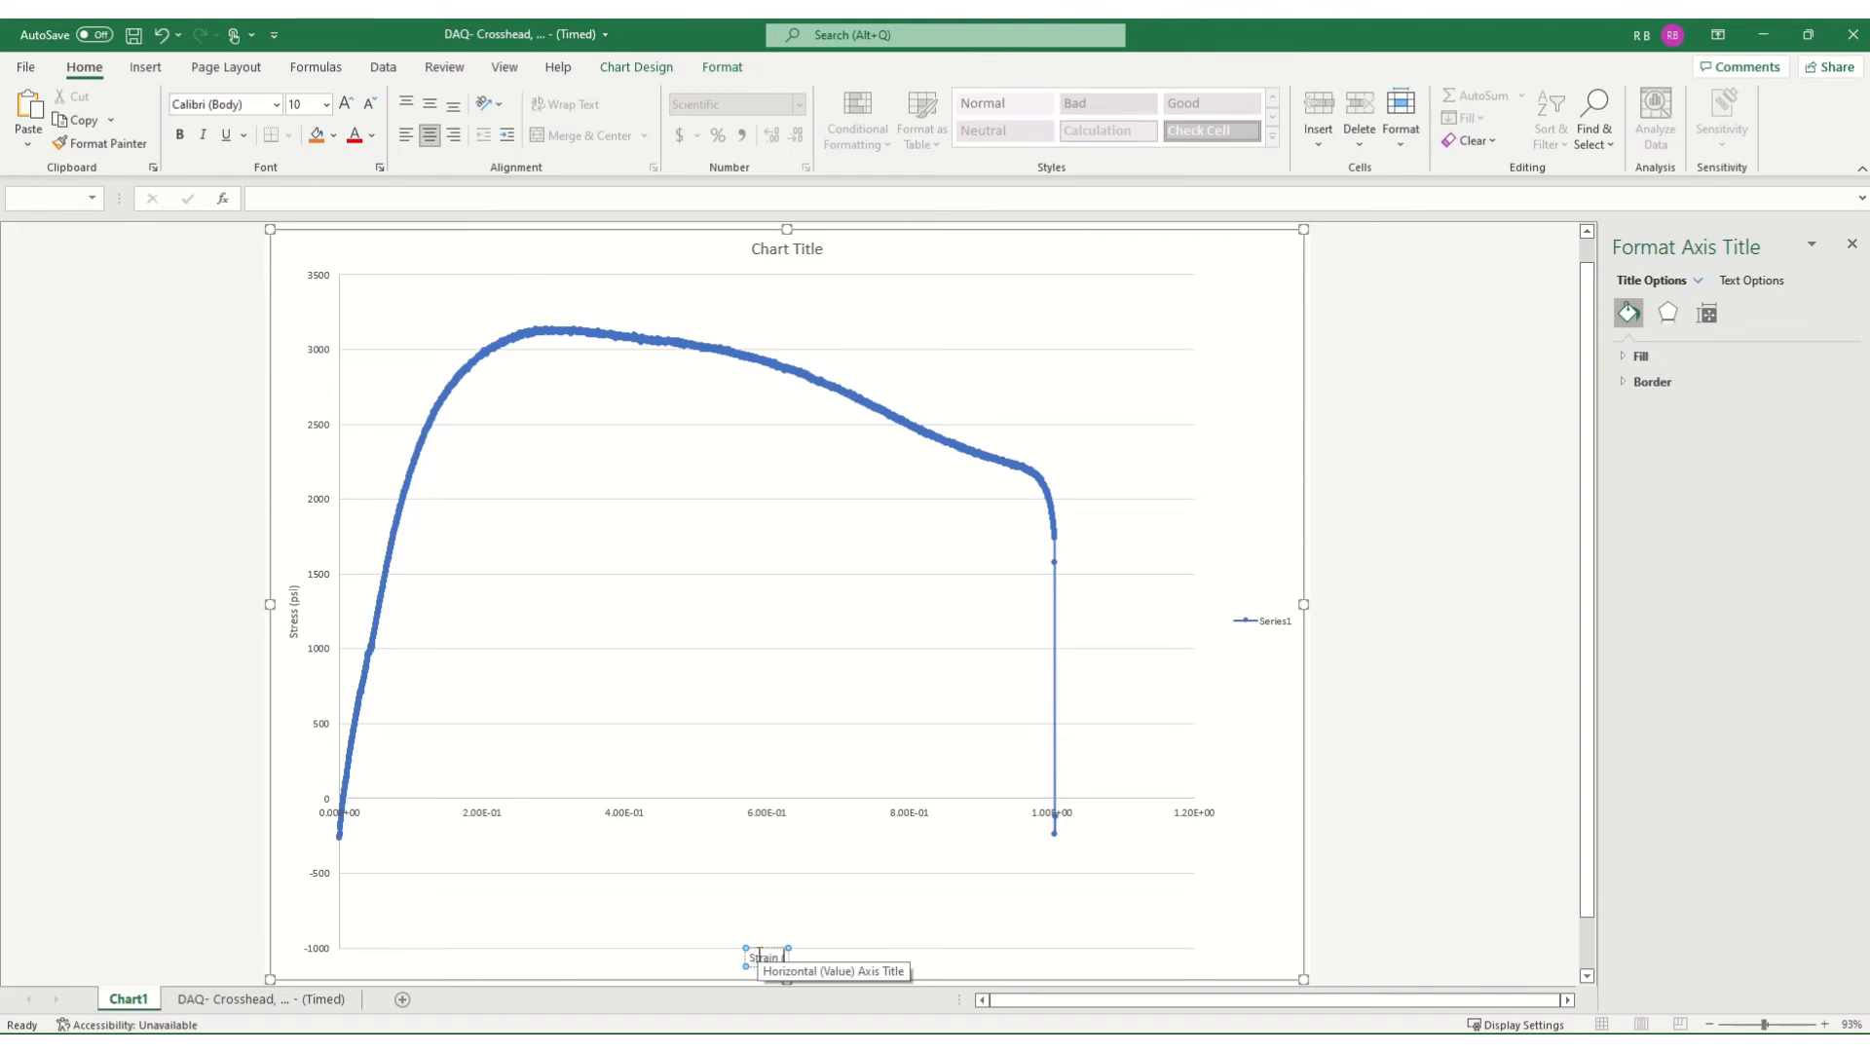
type(" (in/in)")
left_click(152, 738)
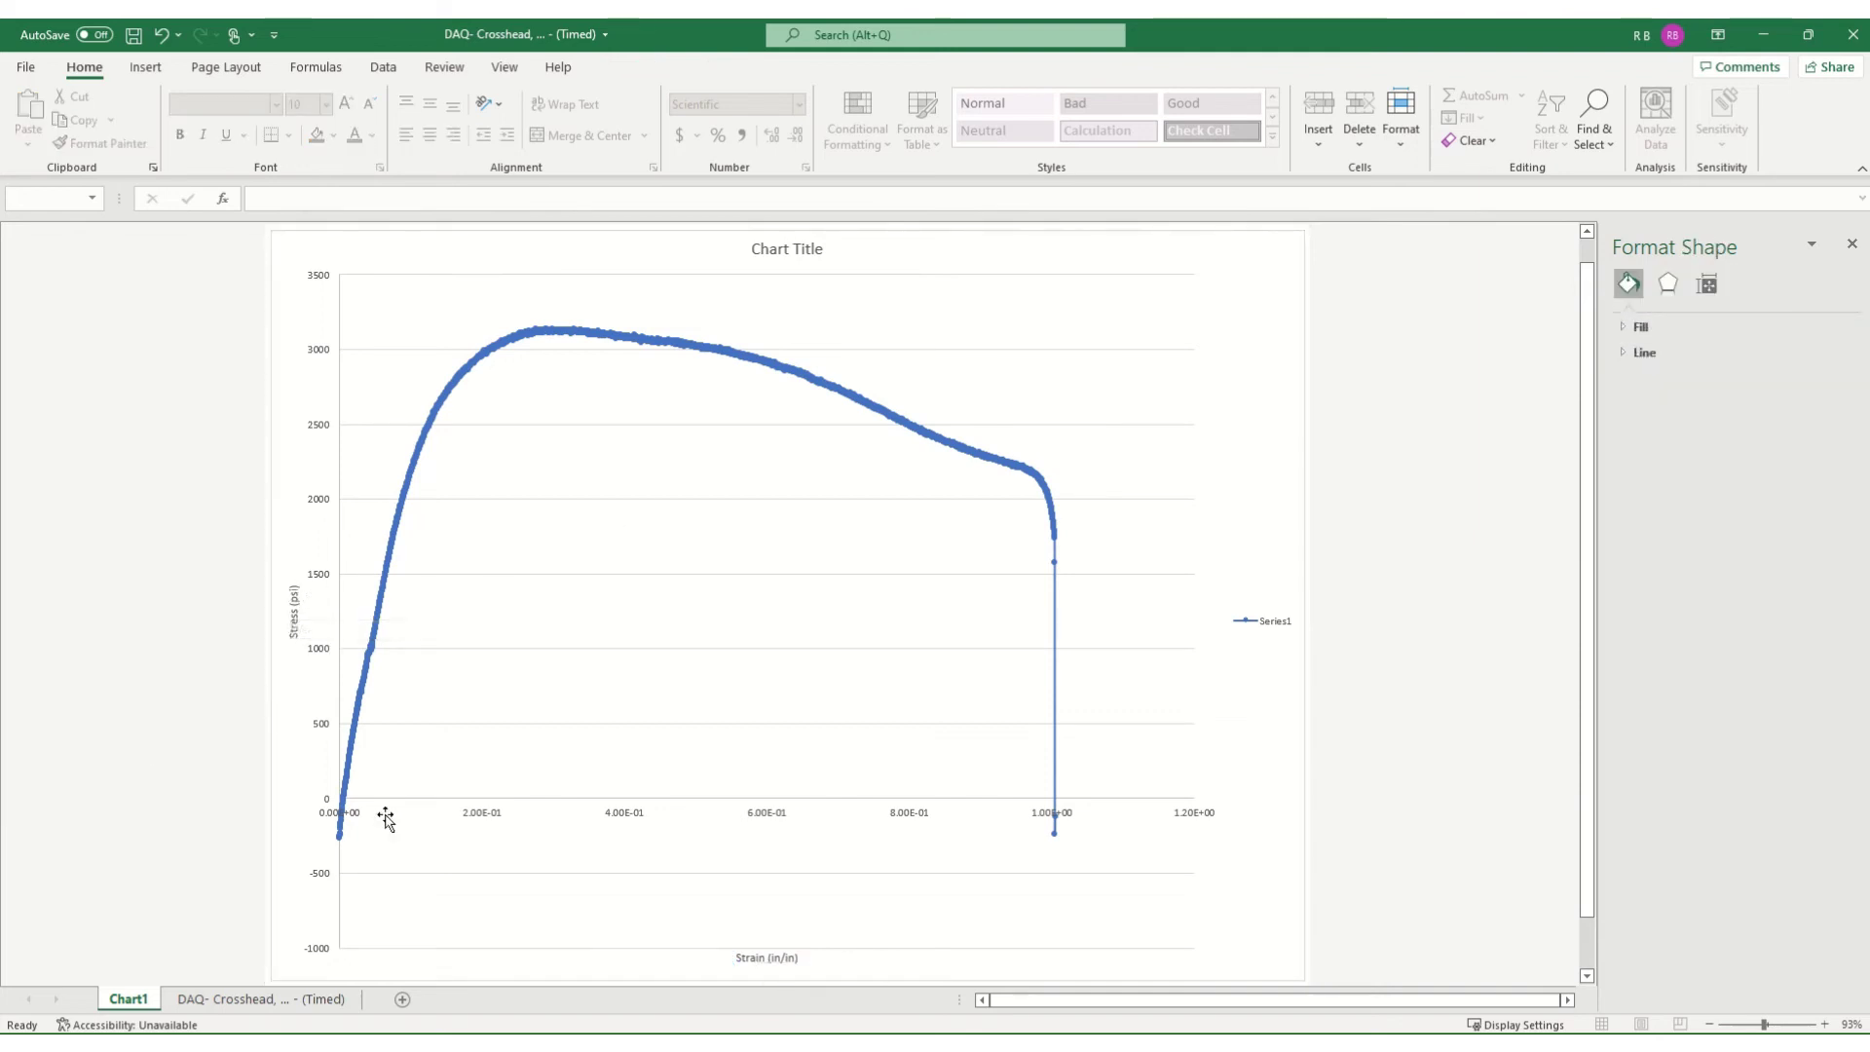
- Set the minimum bound of the vertical stress axis to 0
left_click(321, 730)
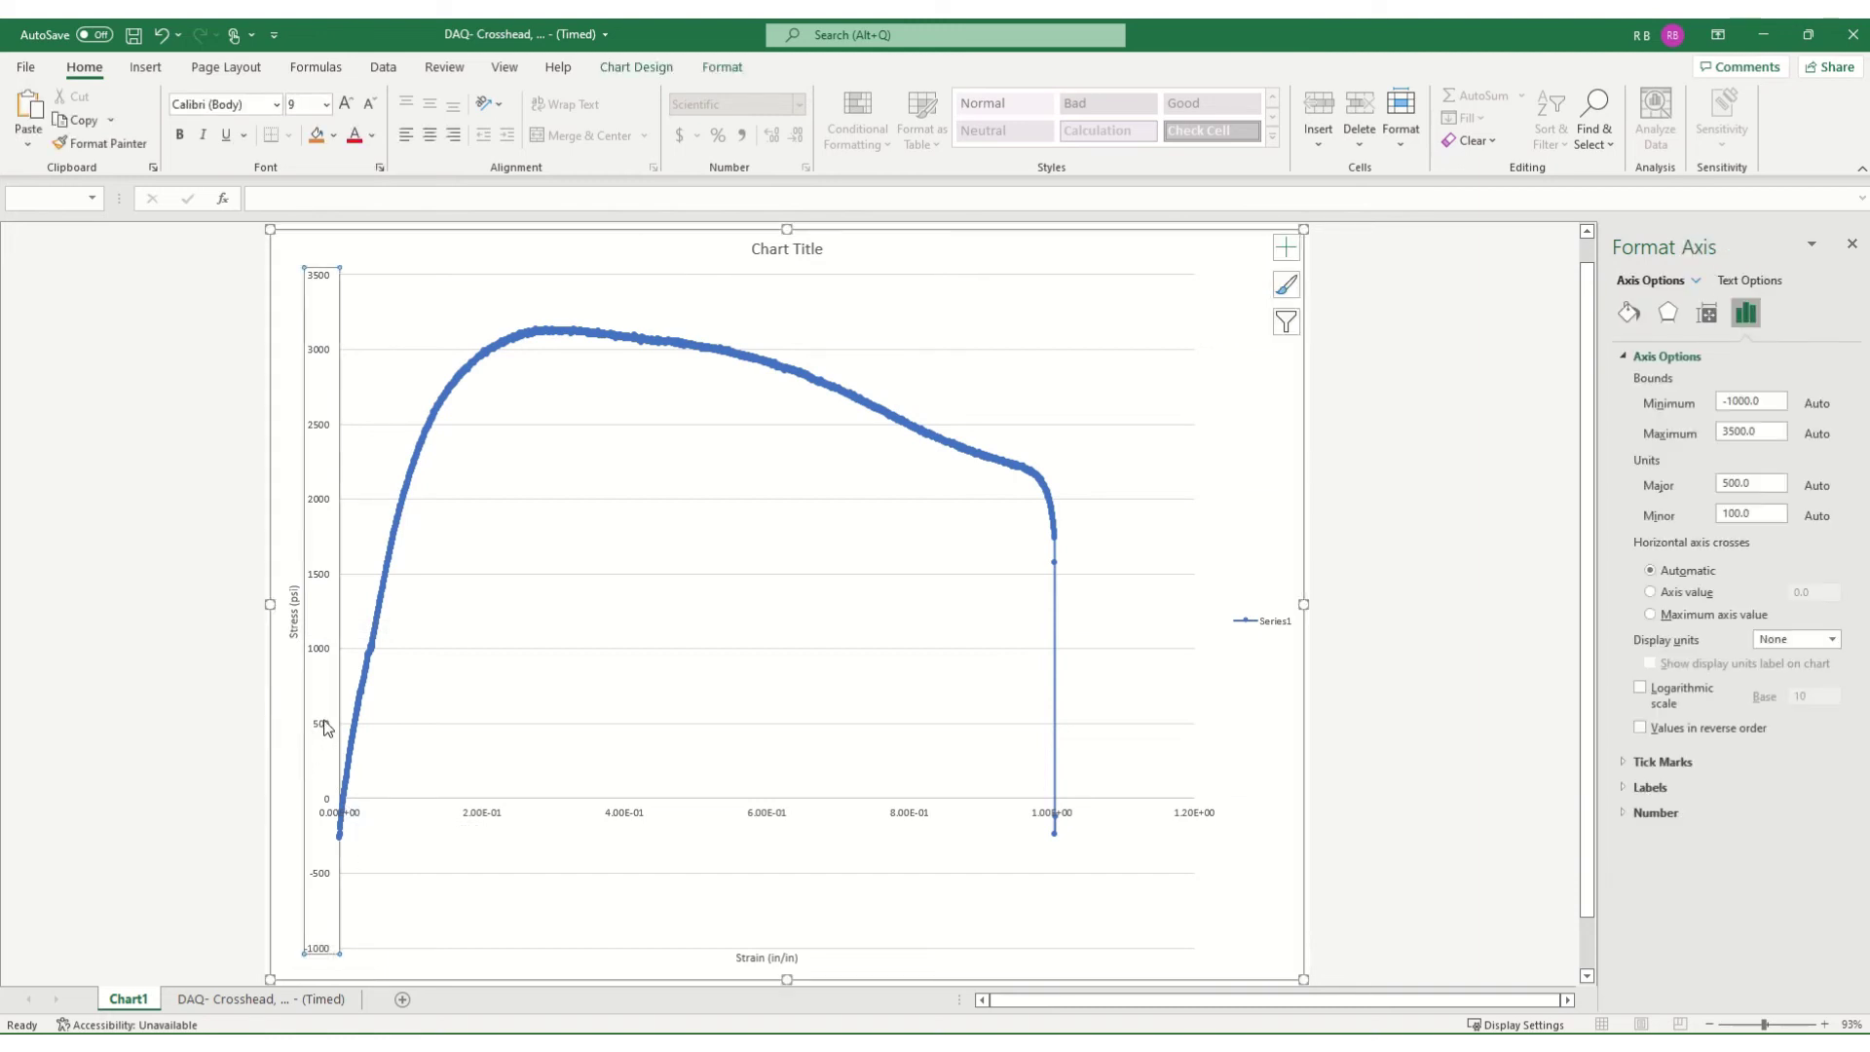
left_click(1775, 403)
type("0")
key("Return")
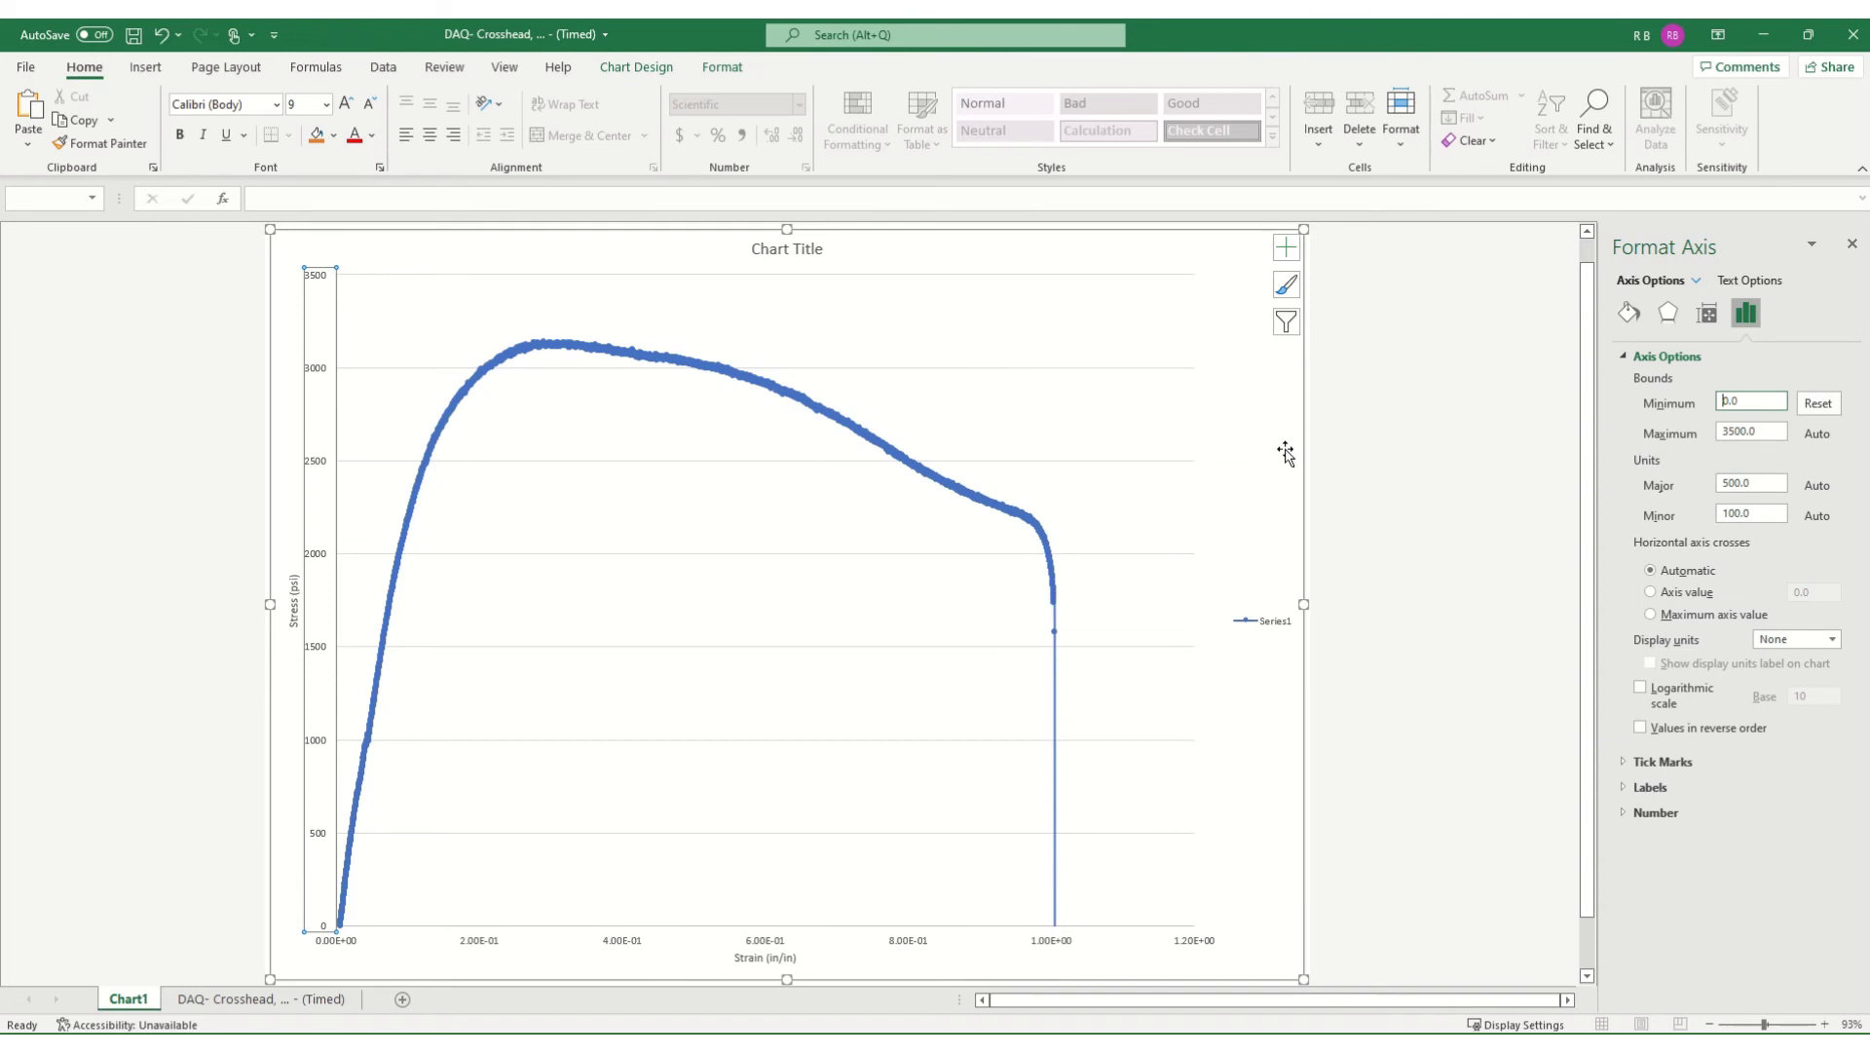
- Enlarge the vertical axis number labels to font size 18
left_click(346, 104)
left_click(346, 103)
left_click(345, 103)
left_click(345, 103)
left_click(345, 104)
left_click(346, 104)
left_click(346, 104)
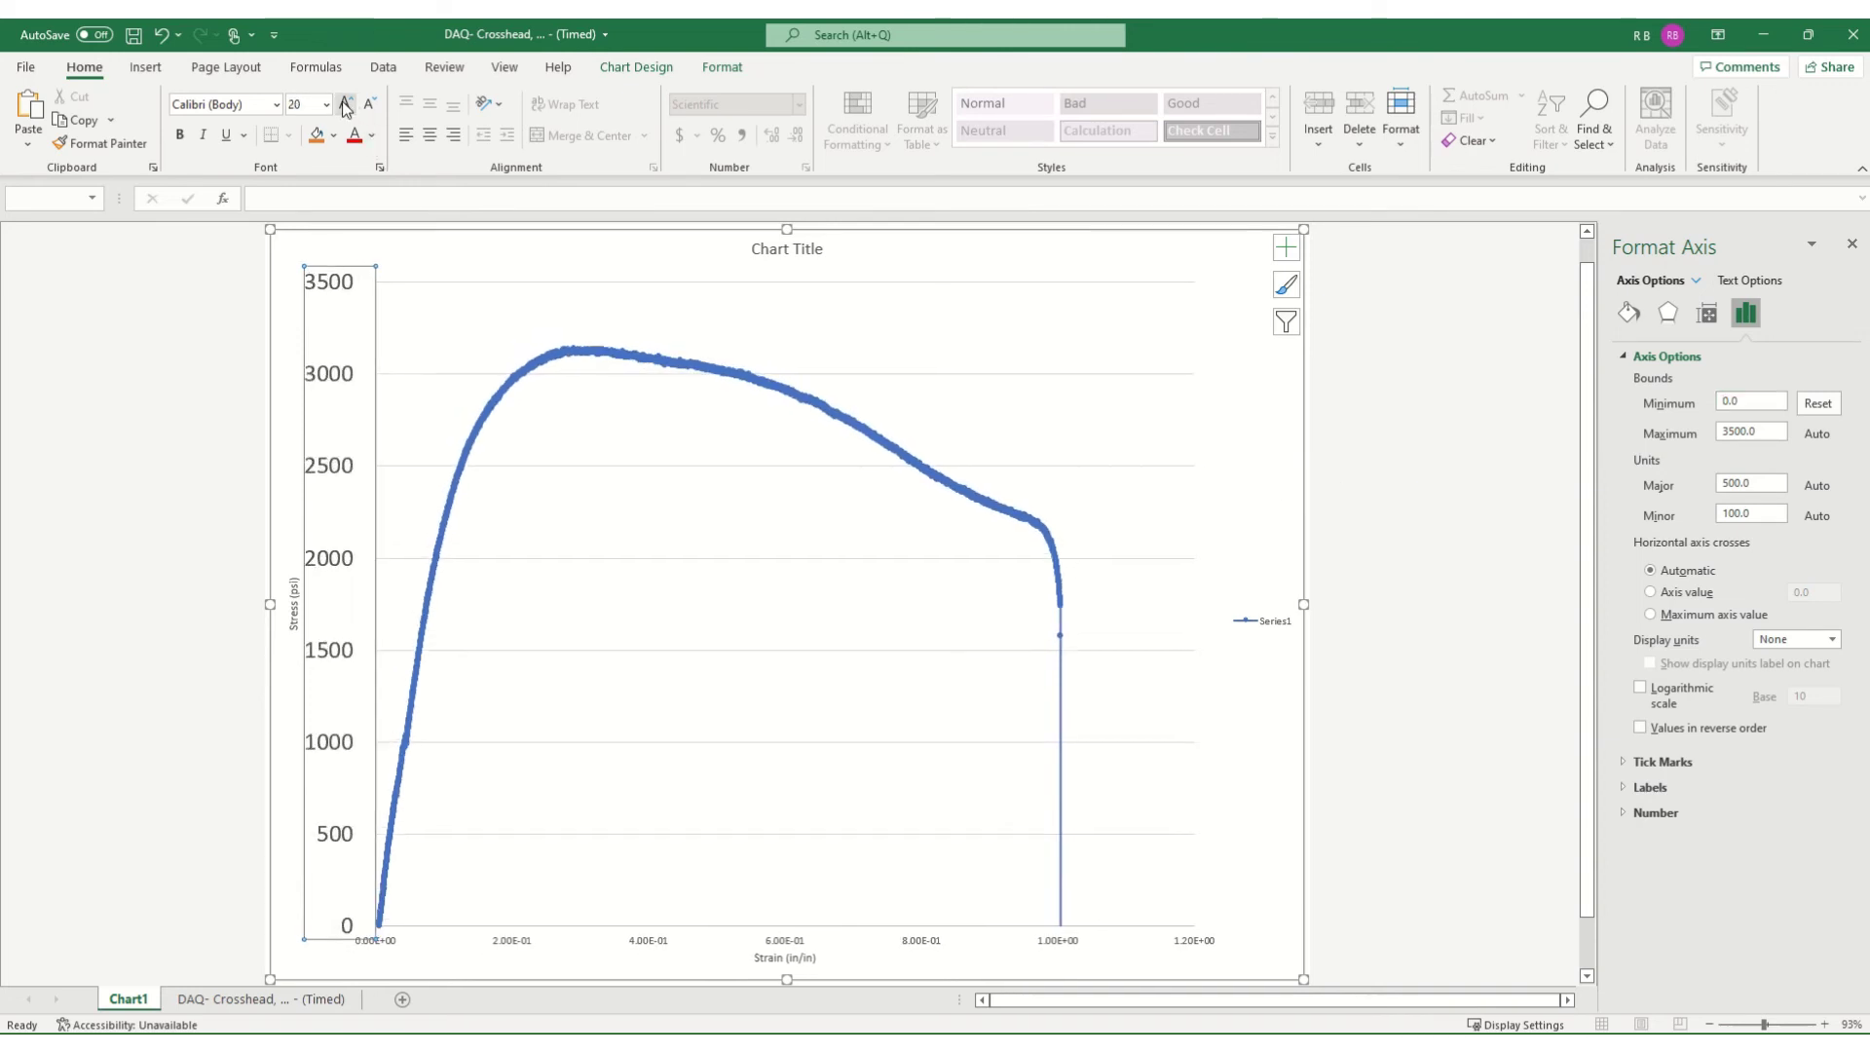
left_click(370, 104)
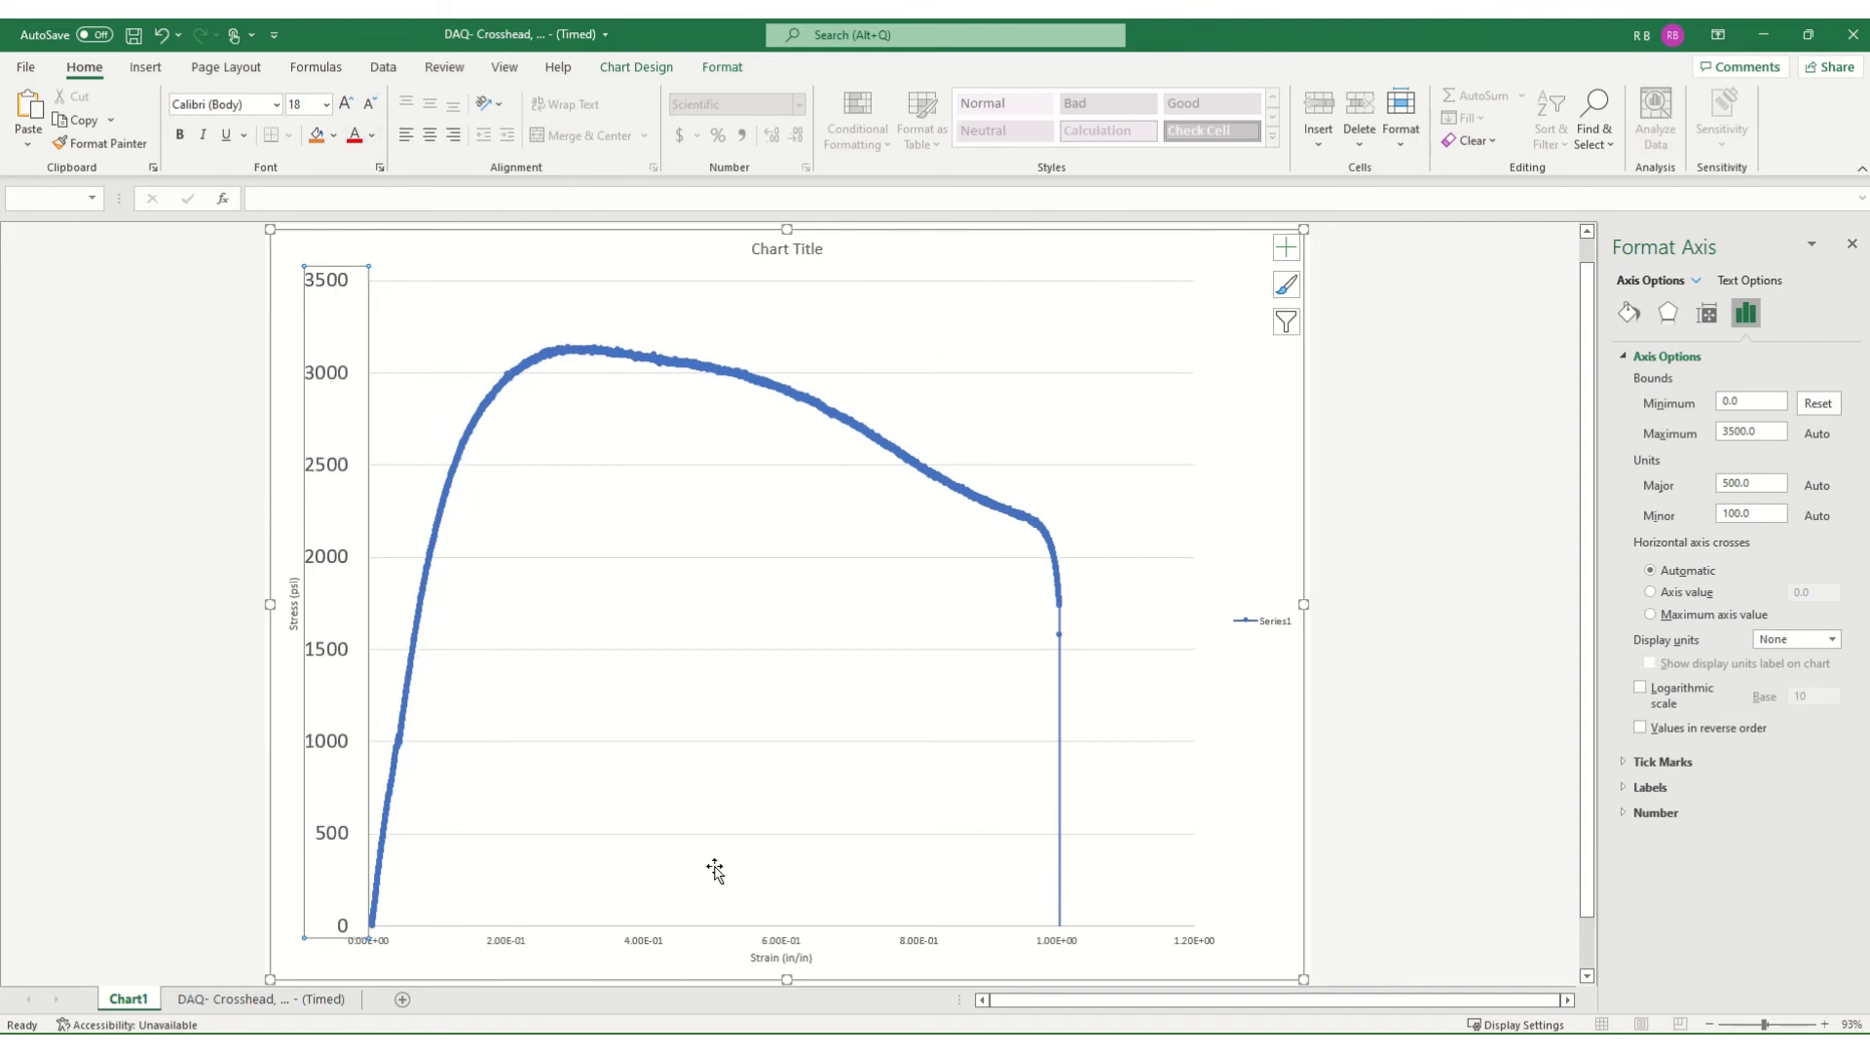
- Enlarge the horizontal axis number labels to font size 18
left_click(643, 942)
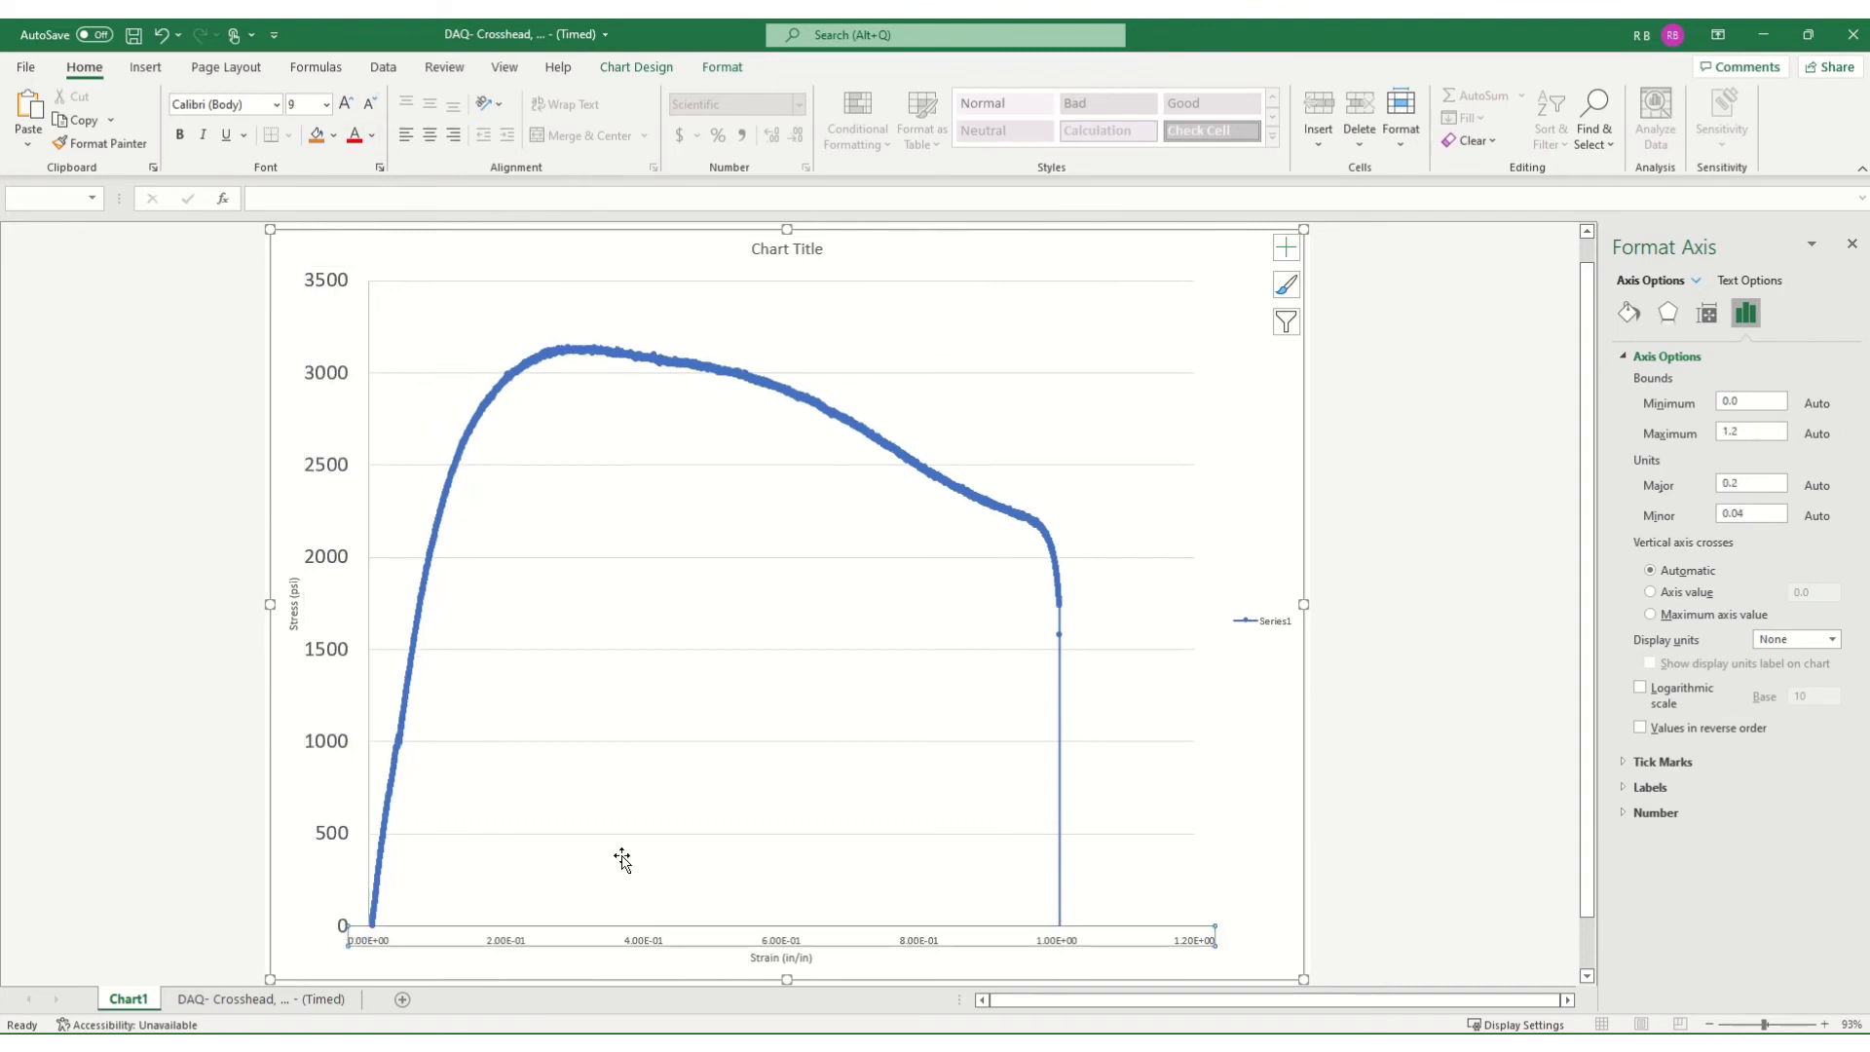
left_click(346, 104)
left_click(347, 103)
left_click(346, 103)
left_click(347, 103)
left_click(347, 103)
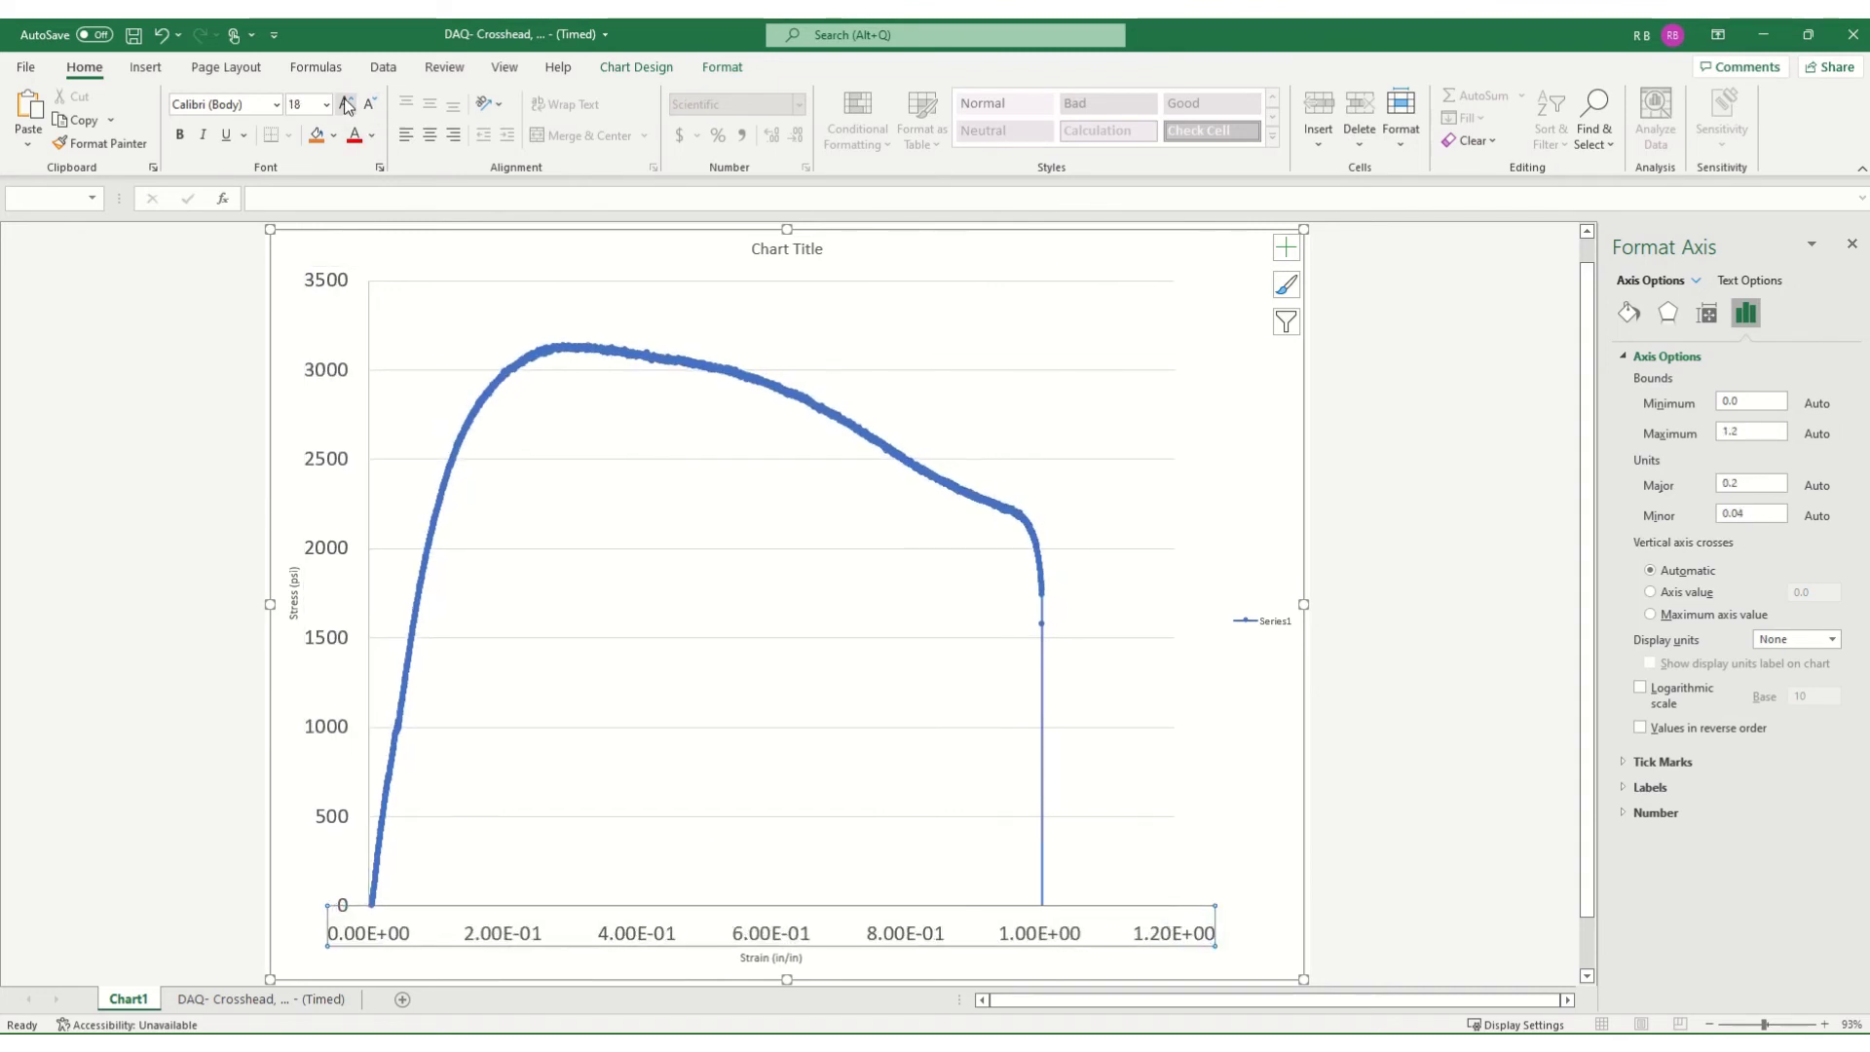
- Enlarge the vertical axis title "Stress (psi)" to font size 24
left_click(297, 561)
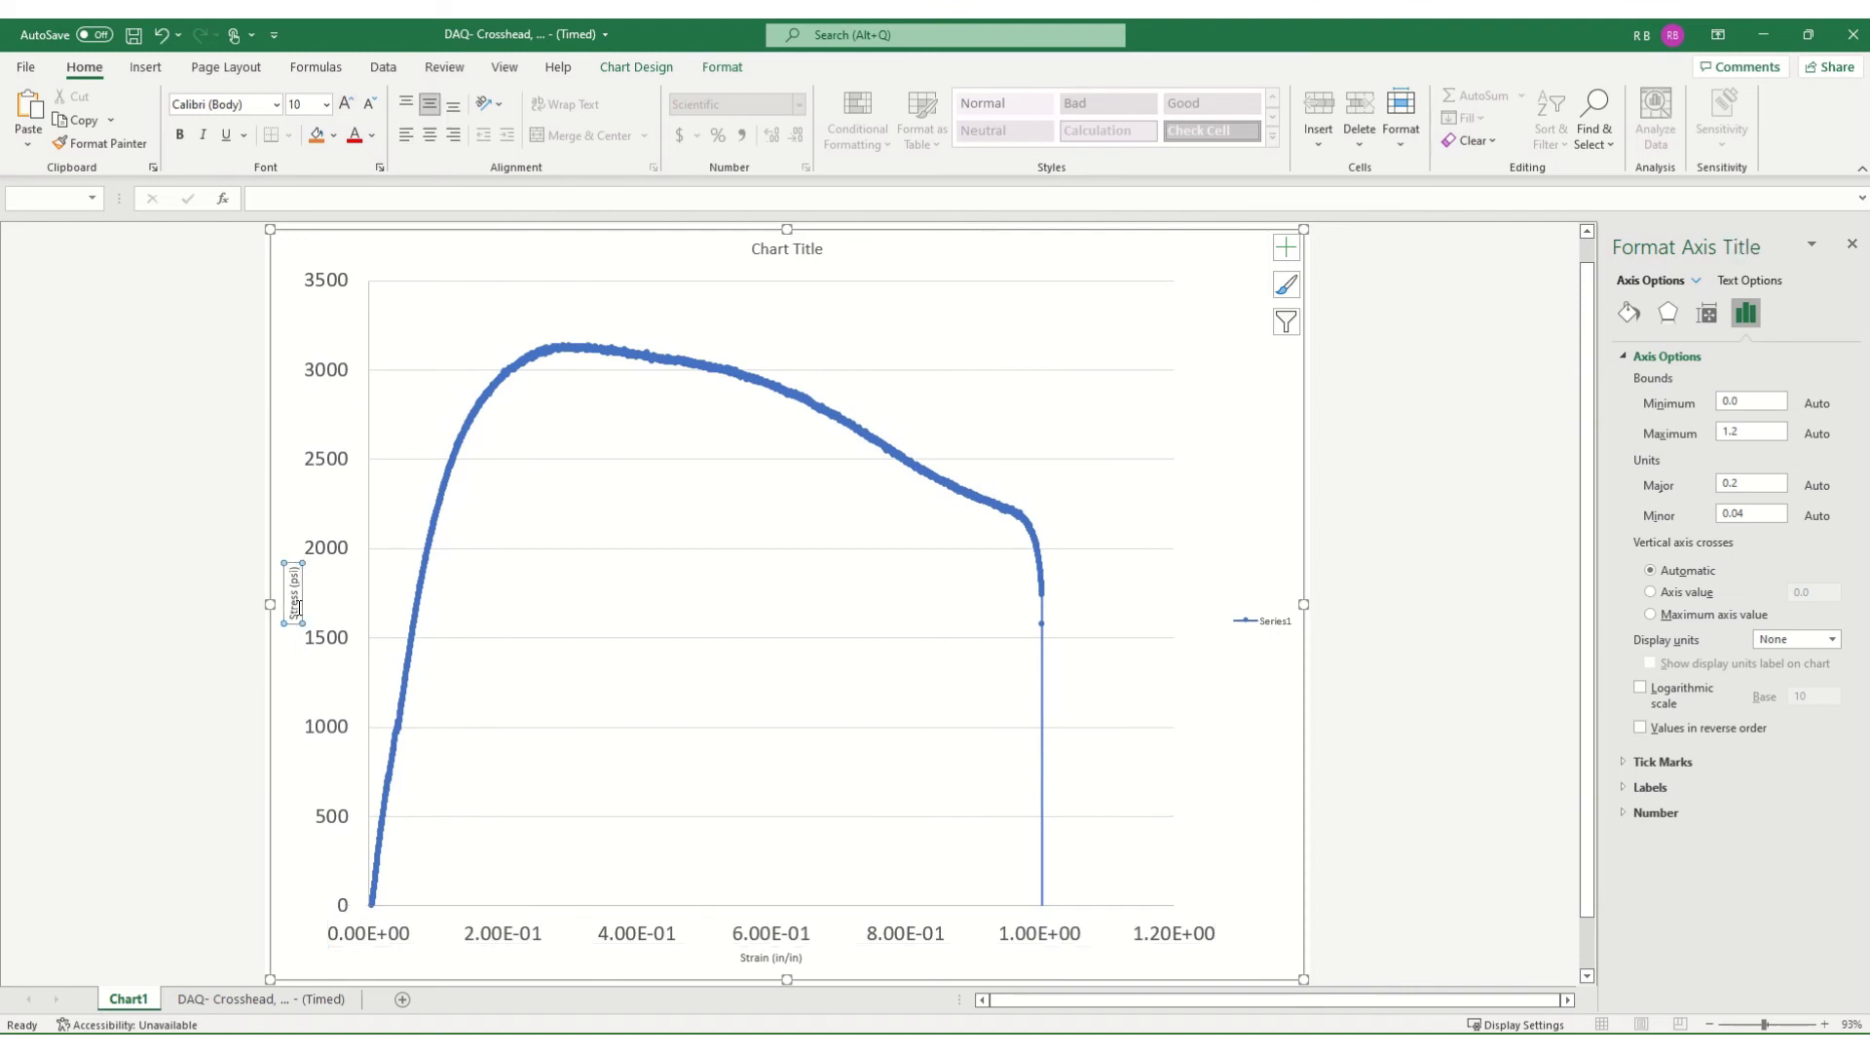
left_click(347, 104)
left_click(347, 103)
left_click(346, 104)
left_click(346, 103)
left_click(346, 103)
left_click(347, 104)
left_click(347, 104)
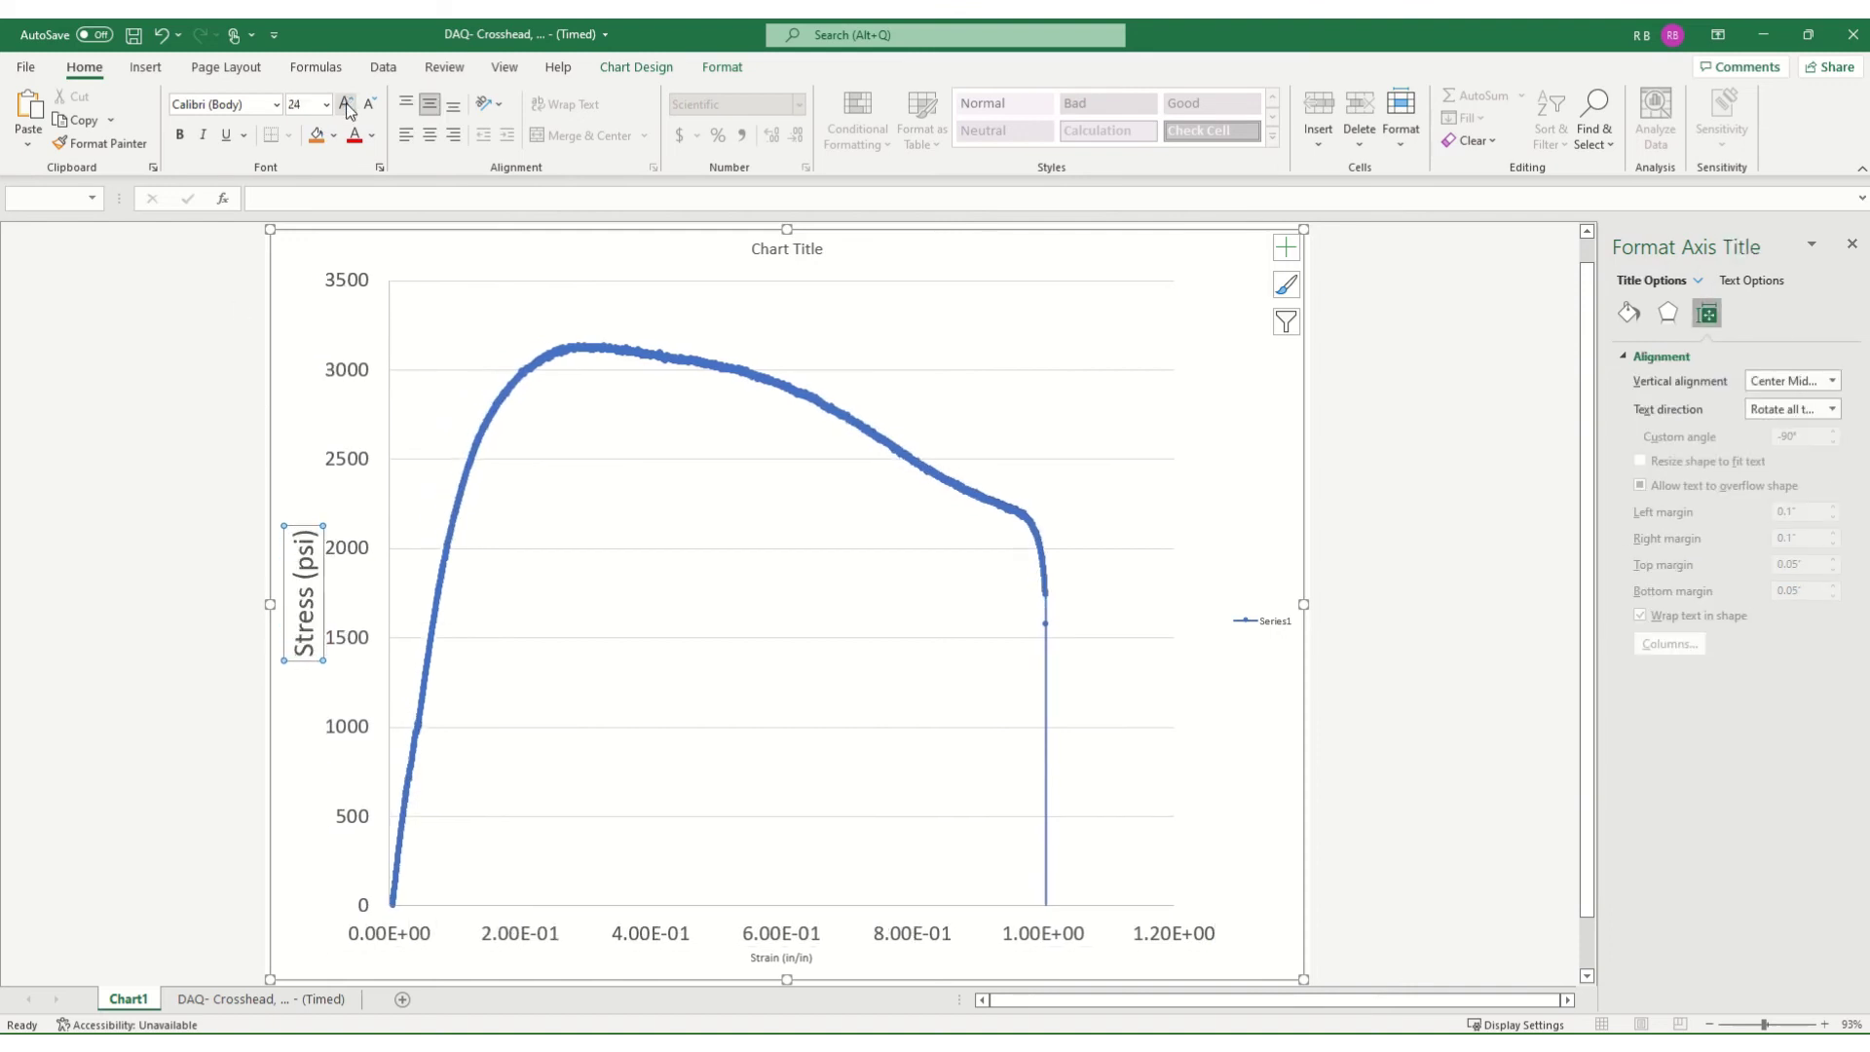
left_click(367, 104)
left_click(368, 104)
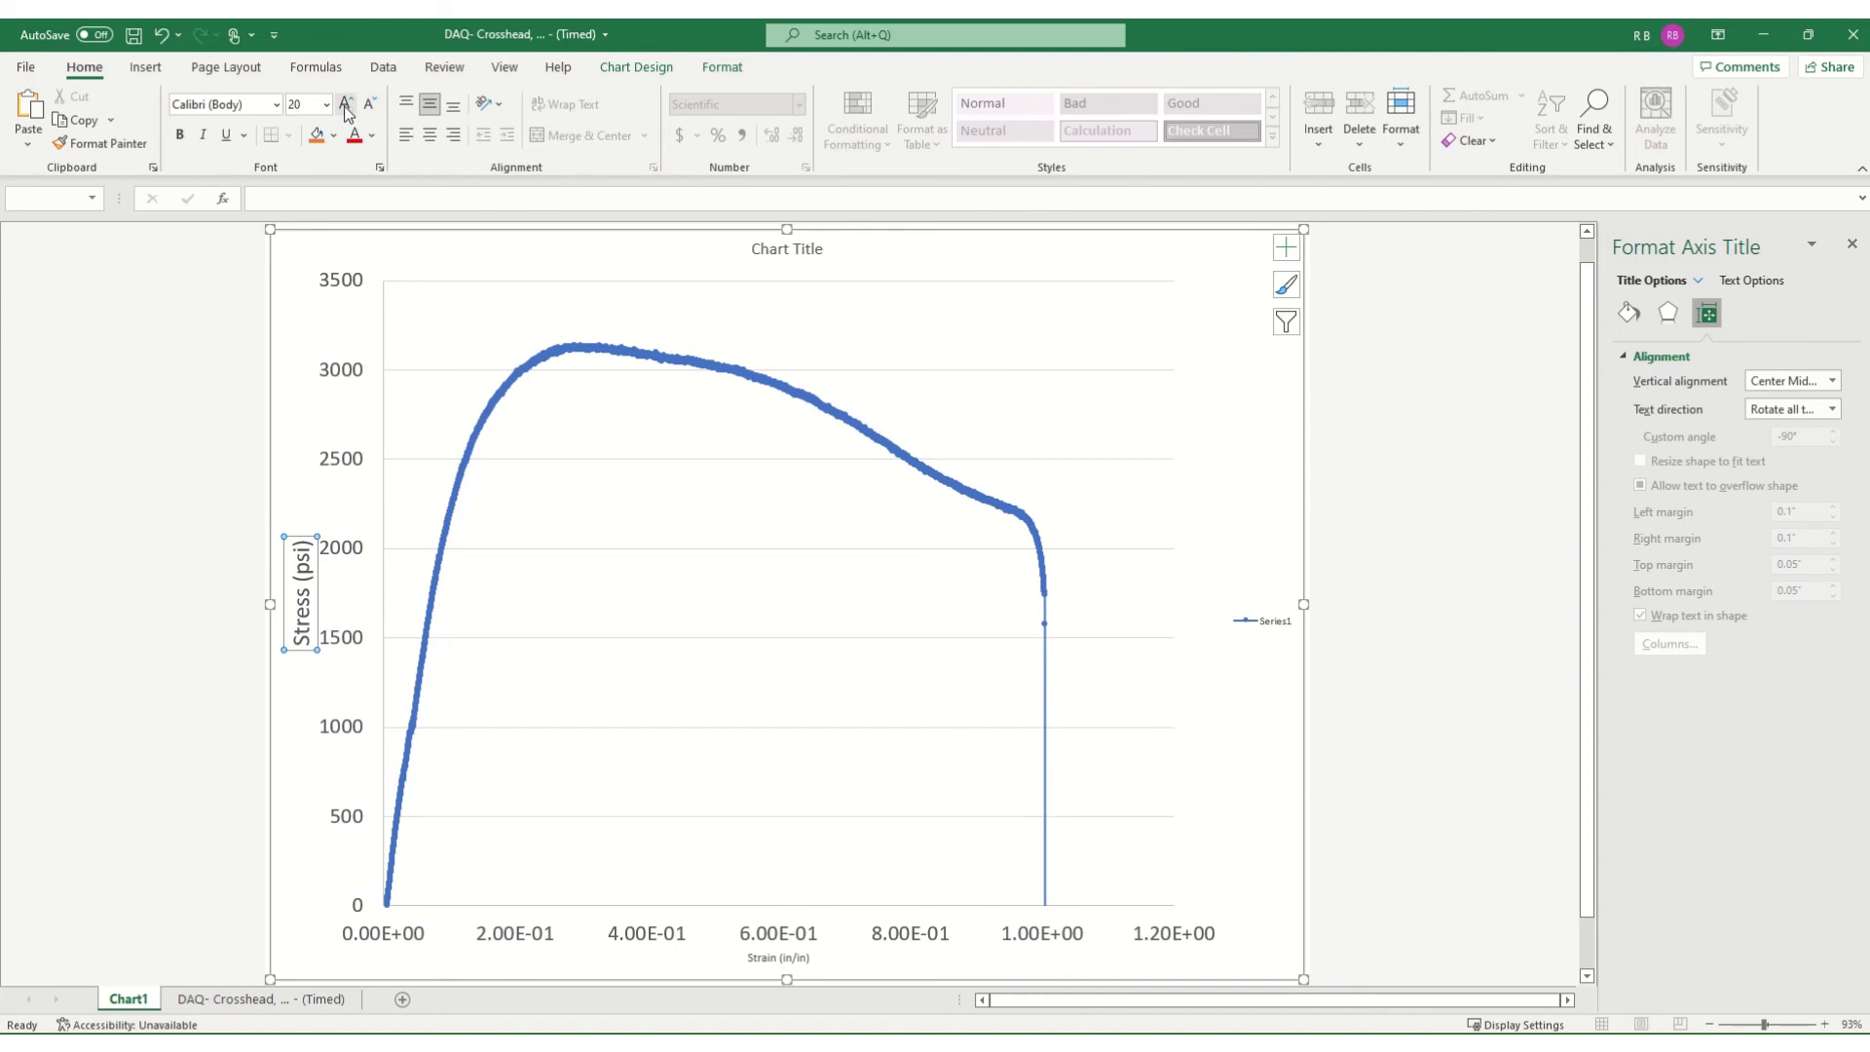
left_click(347, 103)
- Enlarge the horizontal axis title "Strain (in/in)" to font size 24
left_click(779, 958)
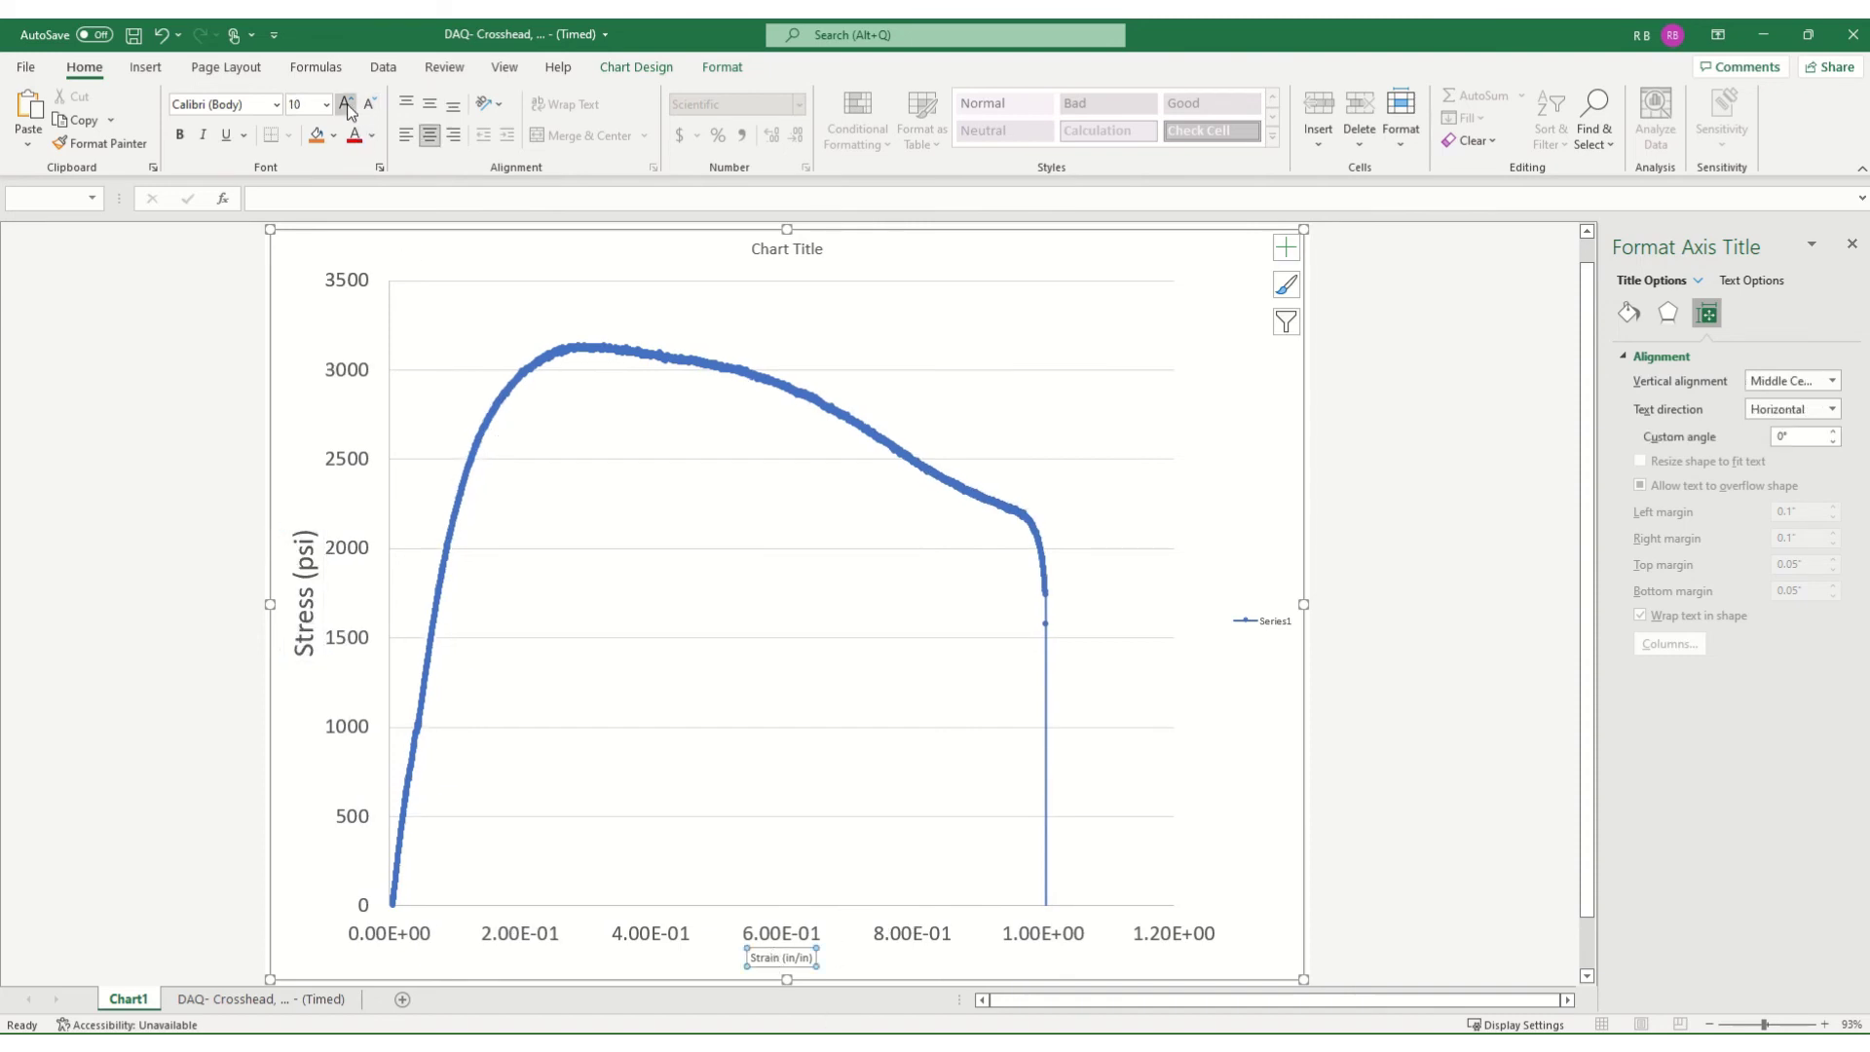
left_click(347, 104)
left_click(346, 104)
left_click(347, 105)
left_click(347, 104)
left_click(347, 104)
left_click(347, 104)
left_click(347, 104)
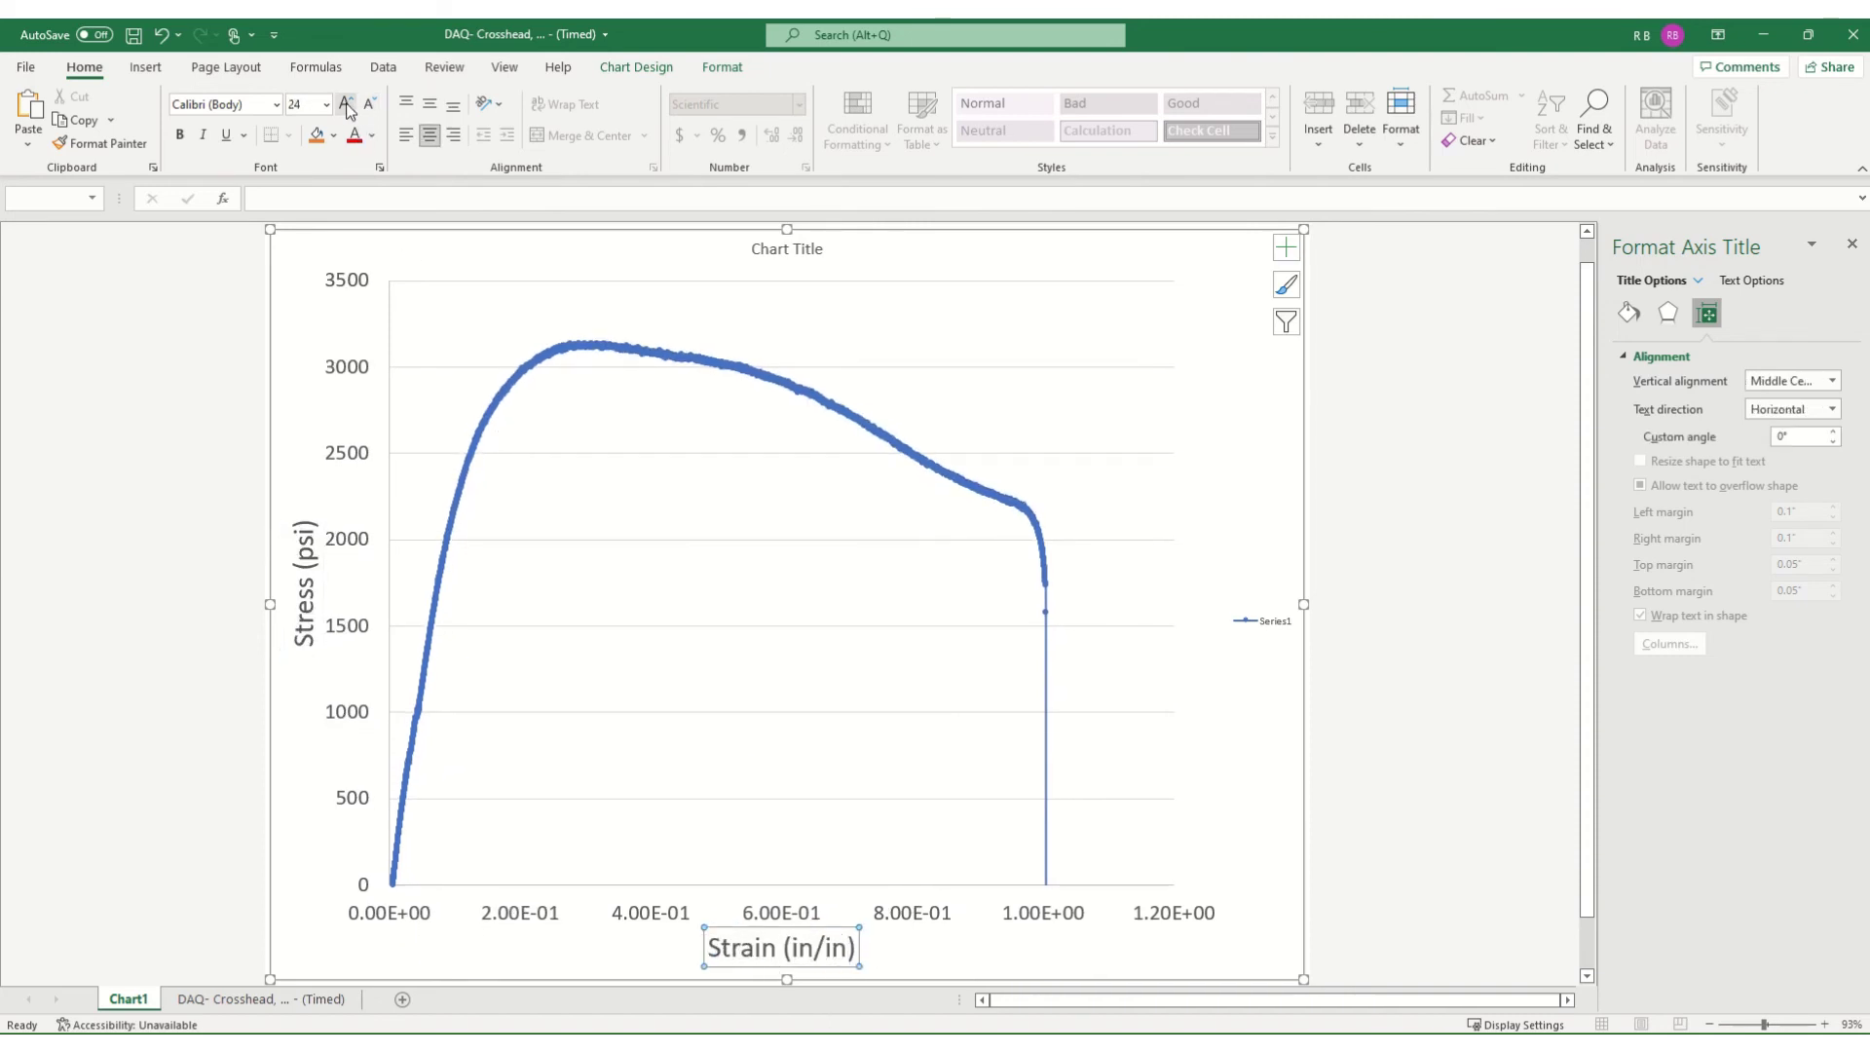
- Replace the placeholder chart title with "Stress-Strain Curve for HDPE"
left_click(791, 249)
double_click(799, 251)
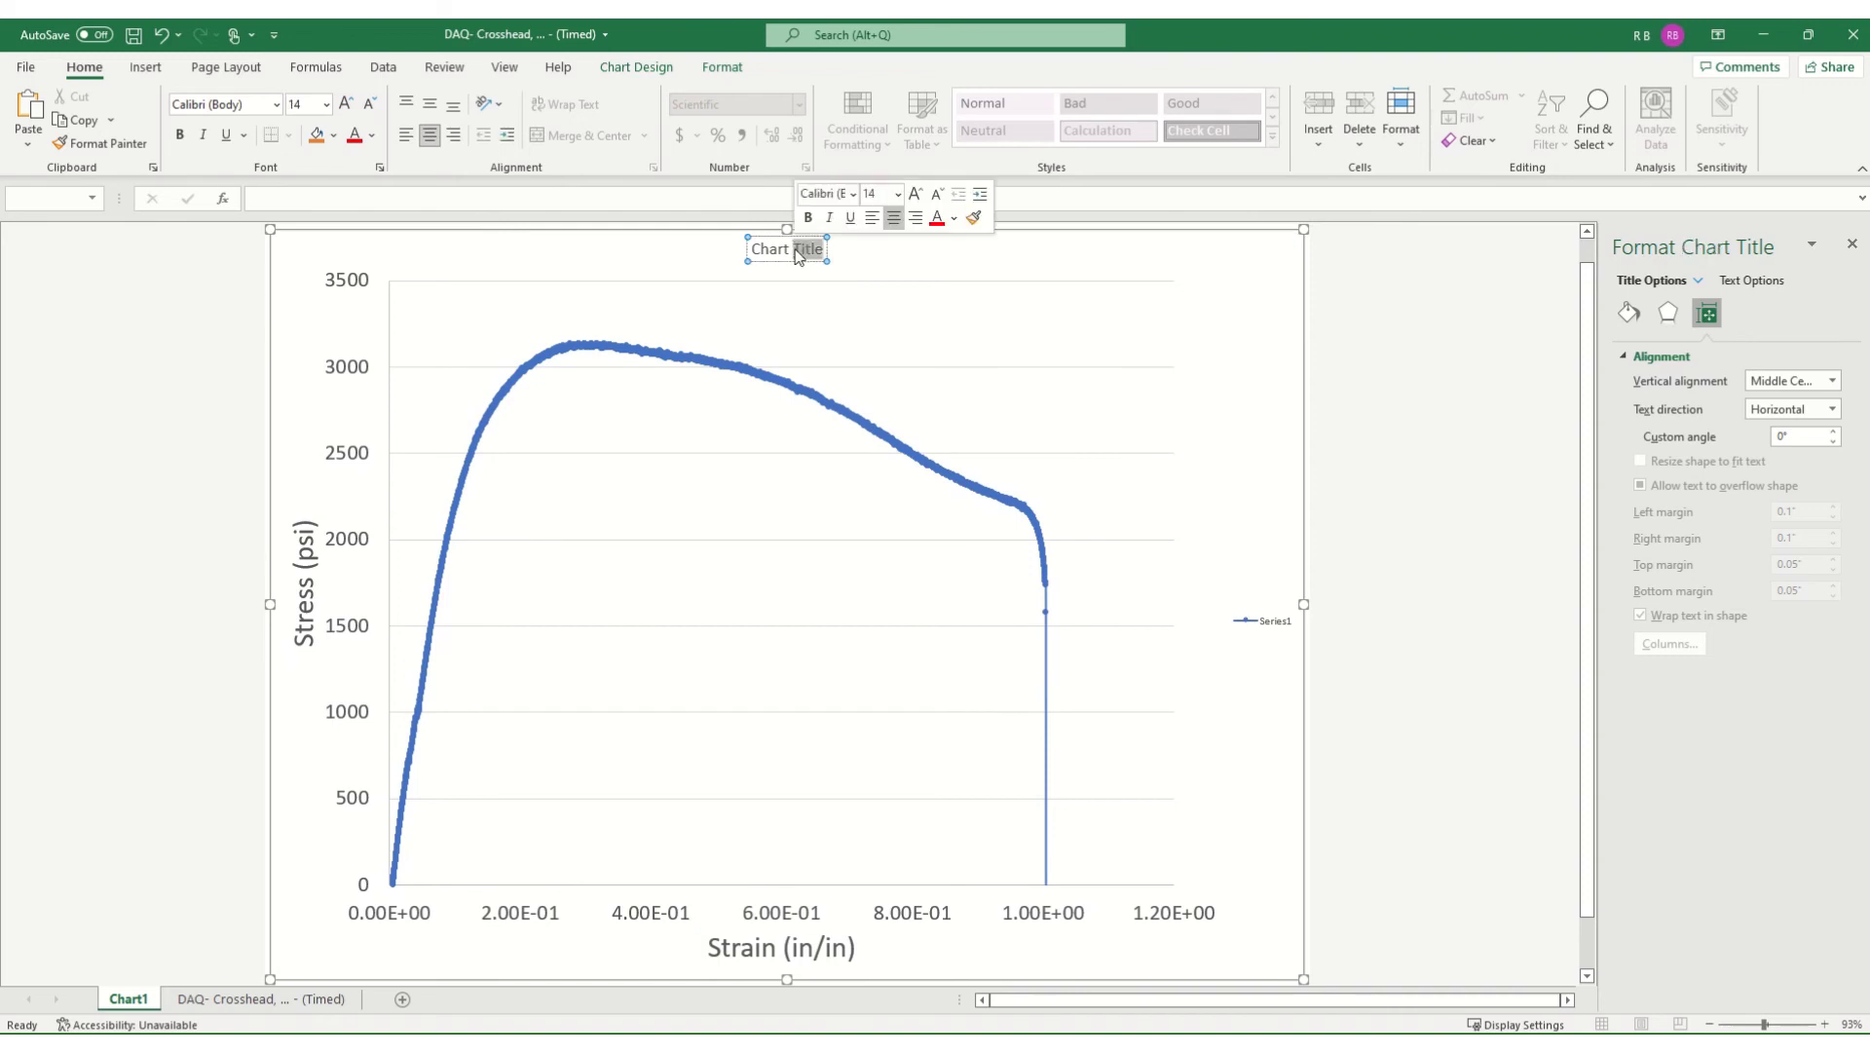
triple_click(800, 254)
type("Stress")
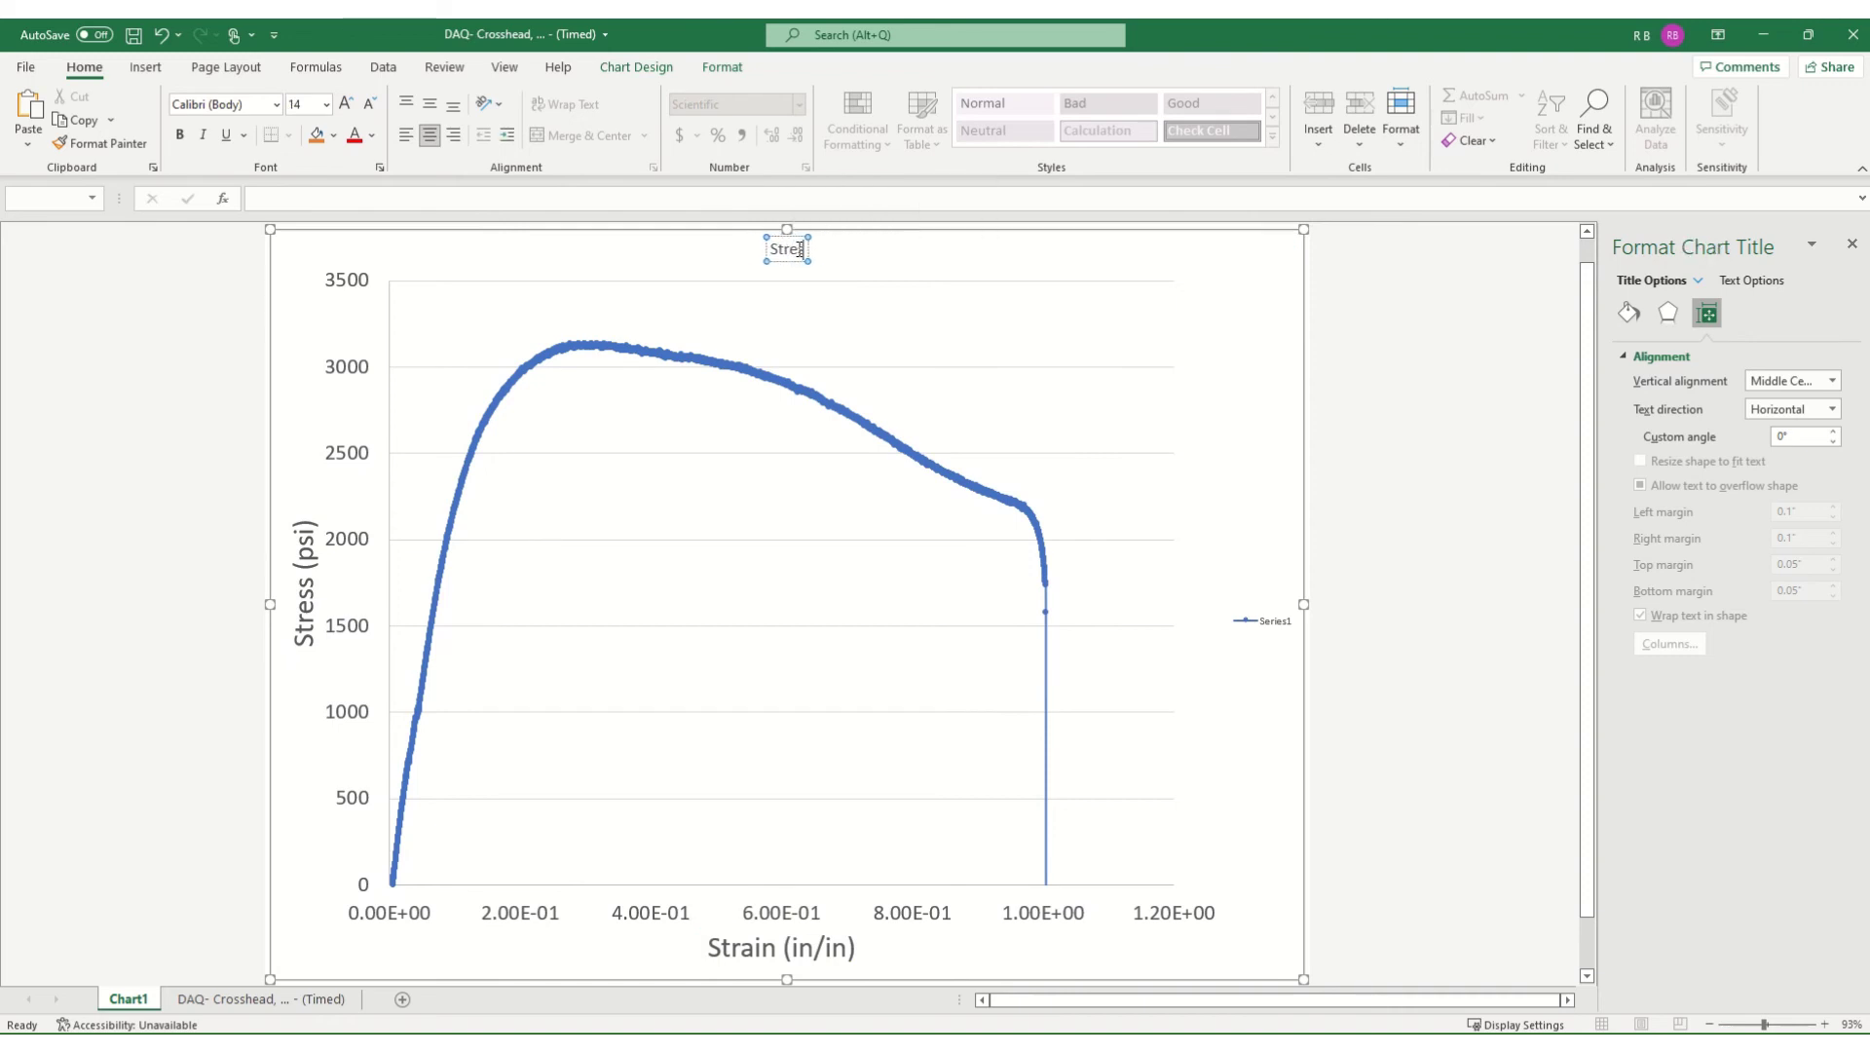
type("-Strain Curve")
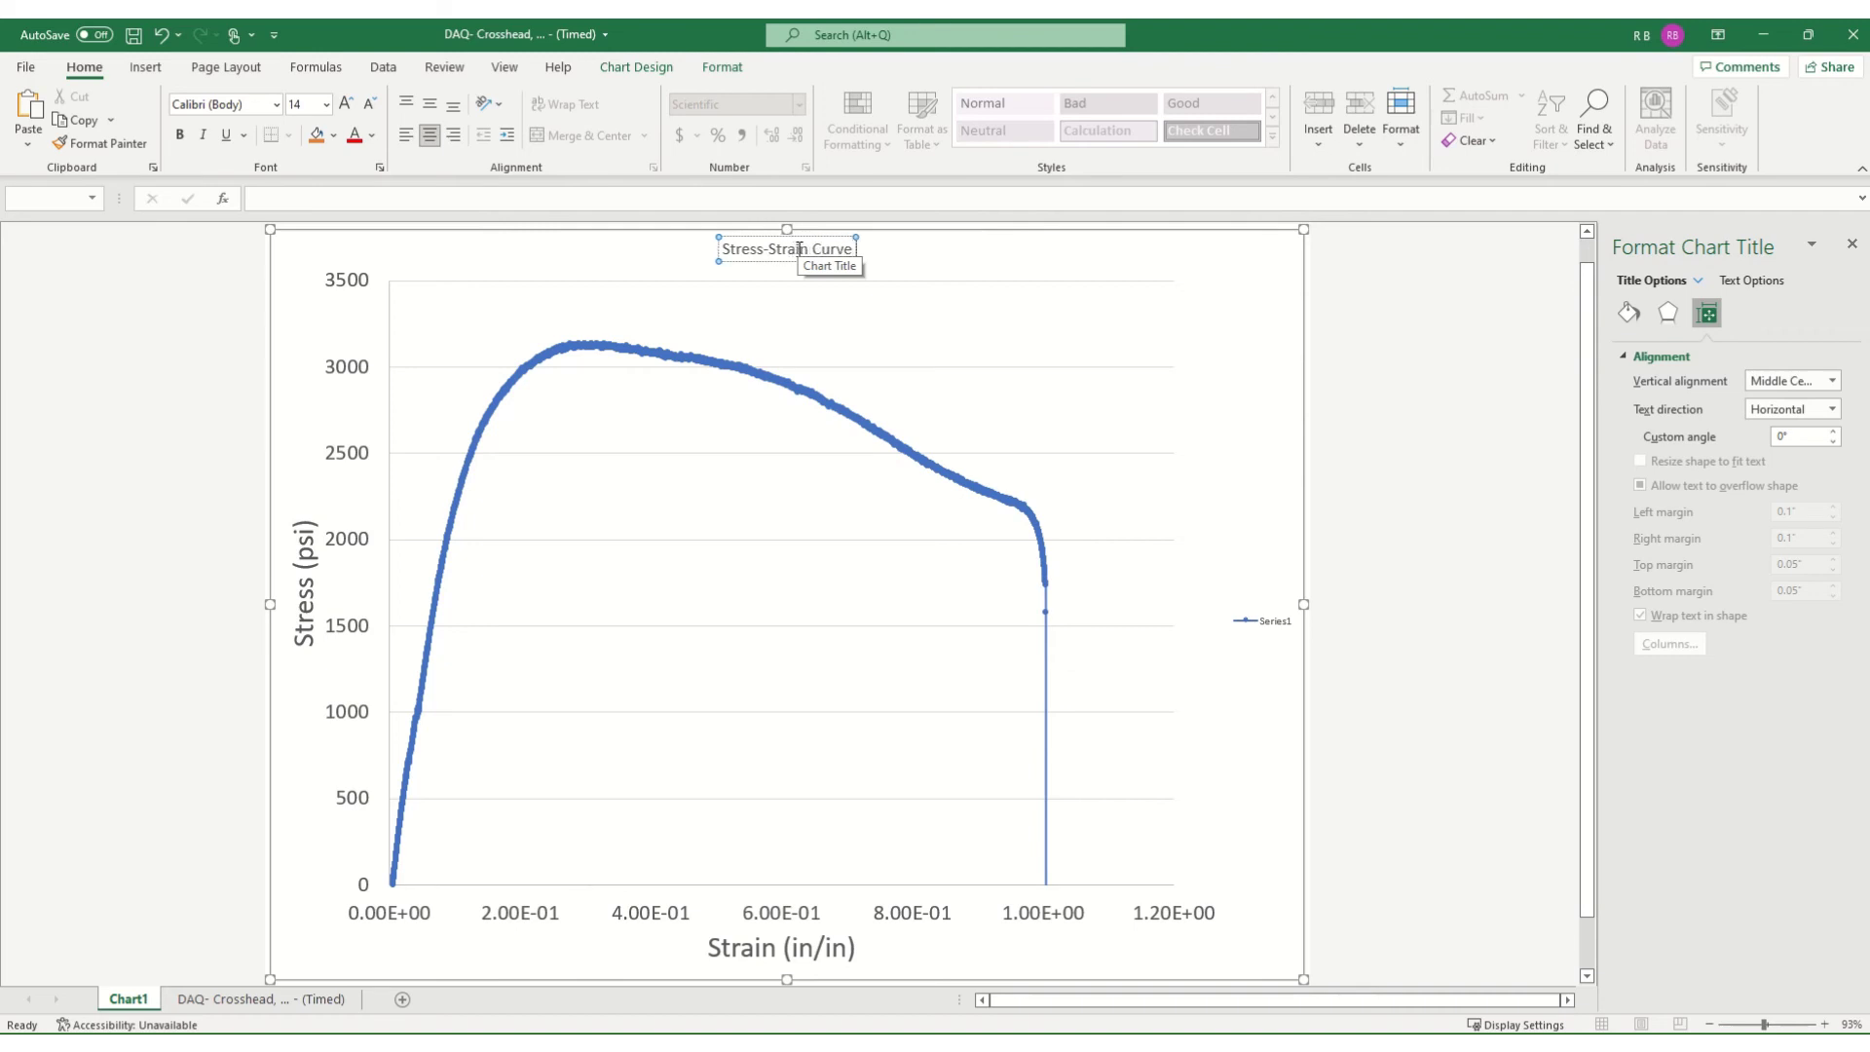
type(" for HDPE")
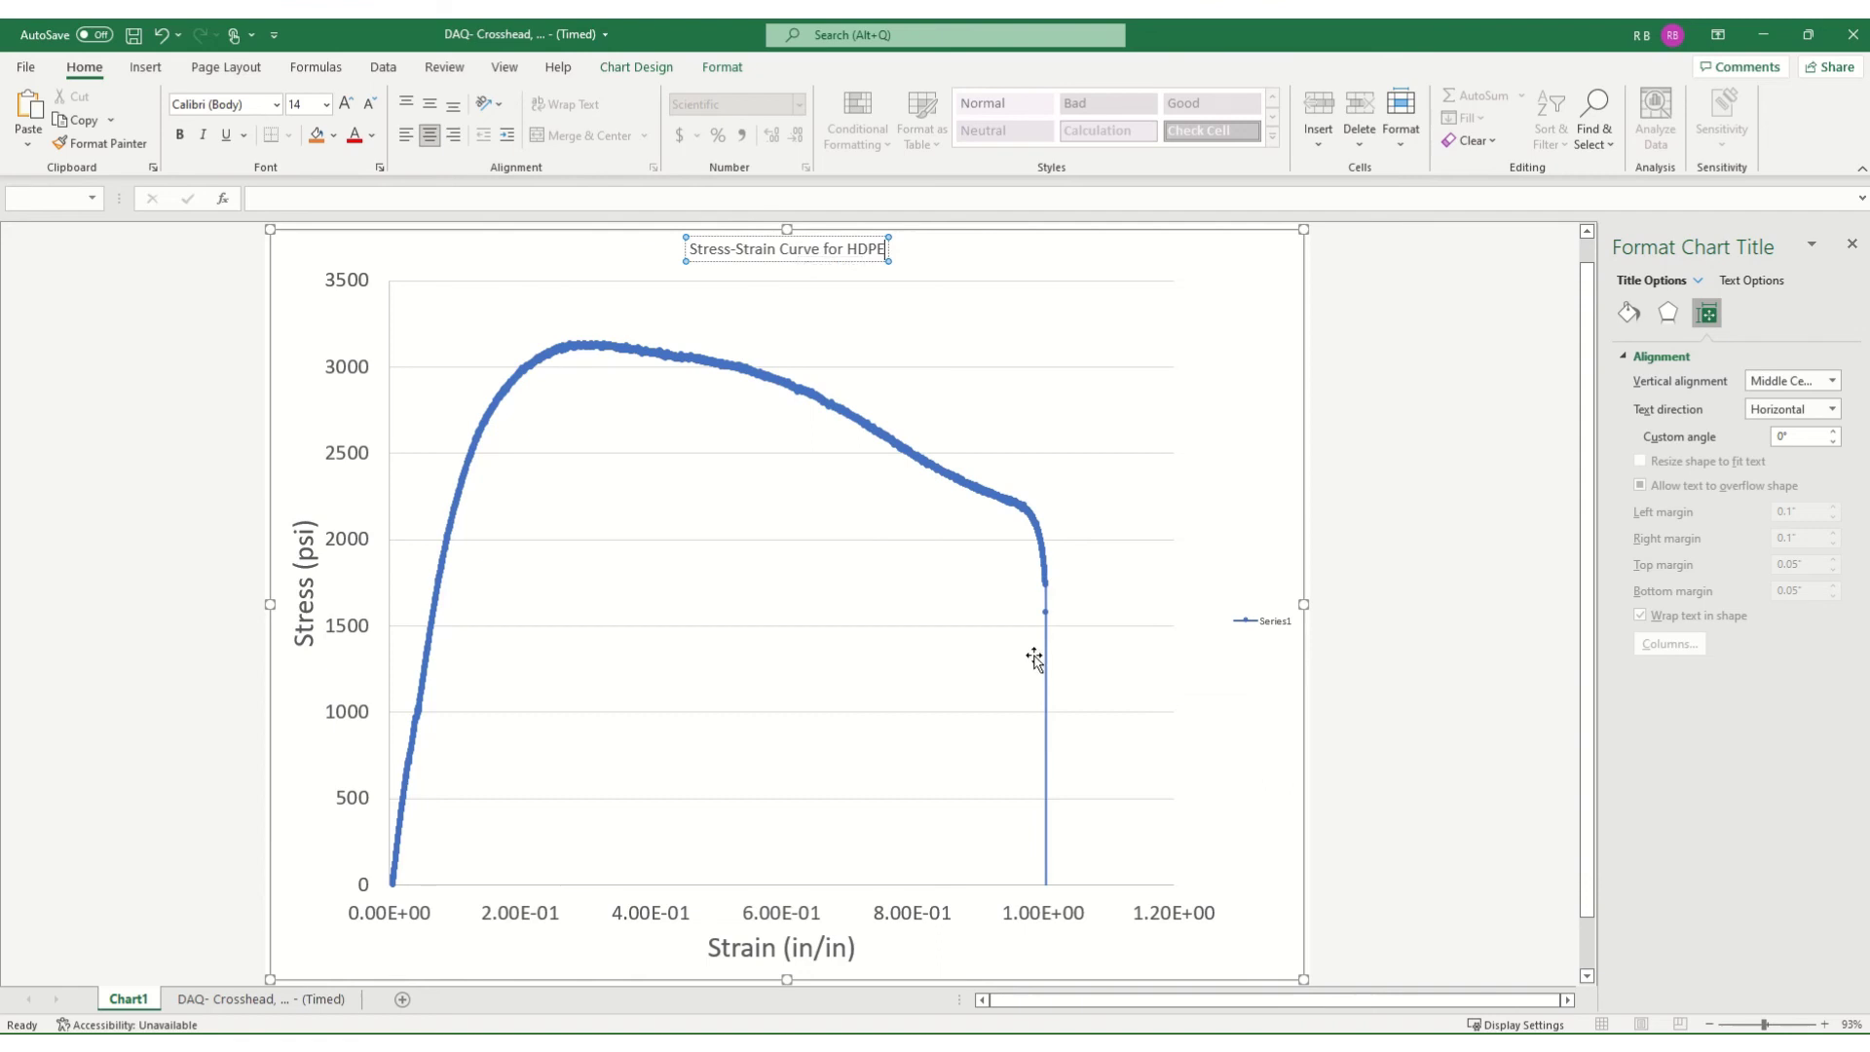
left_click(1226, 477)
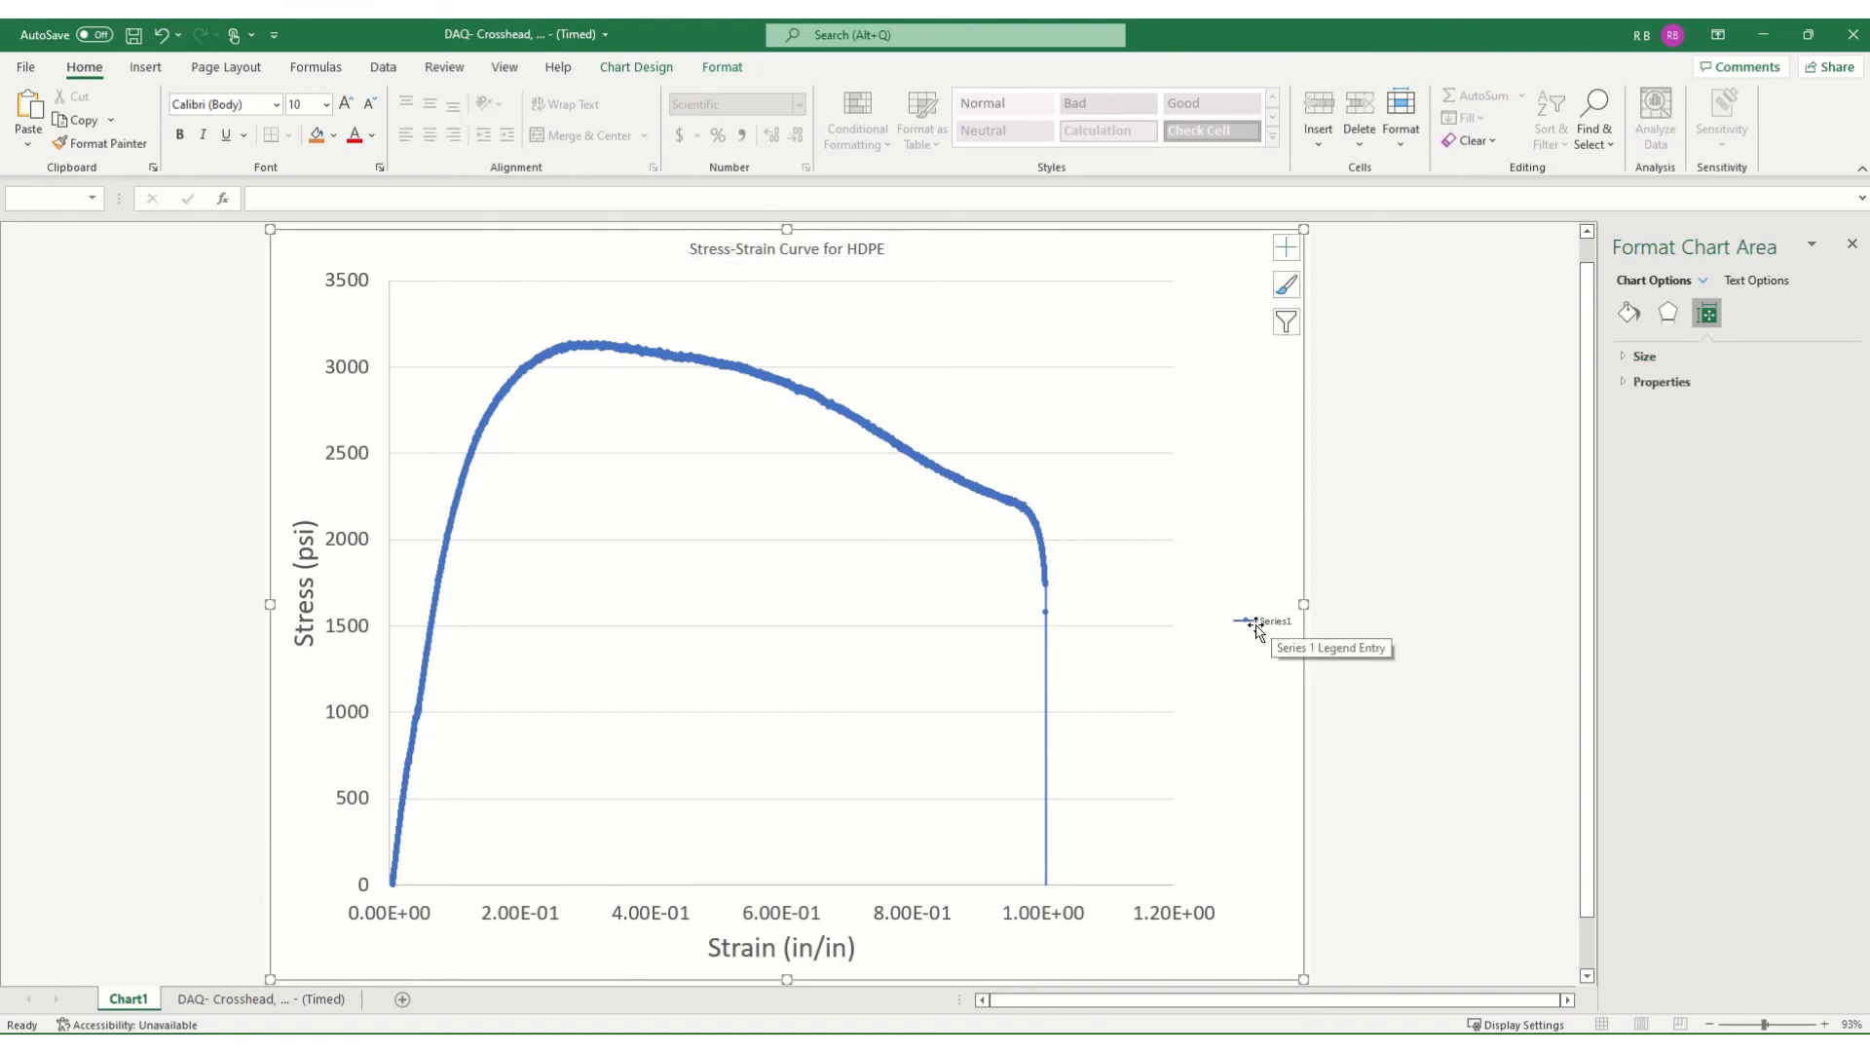
- Rename the Series1 data series to "HDPE" in the chart's data source
right_click(663, 576)
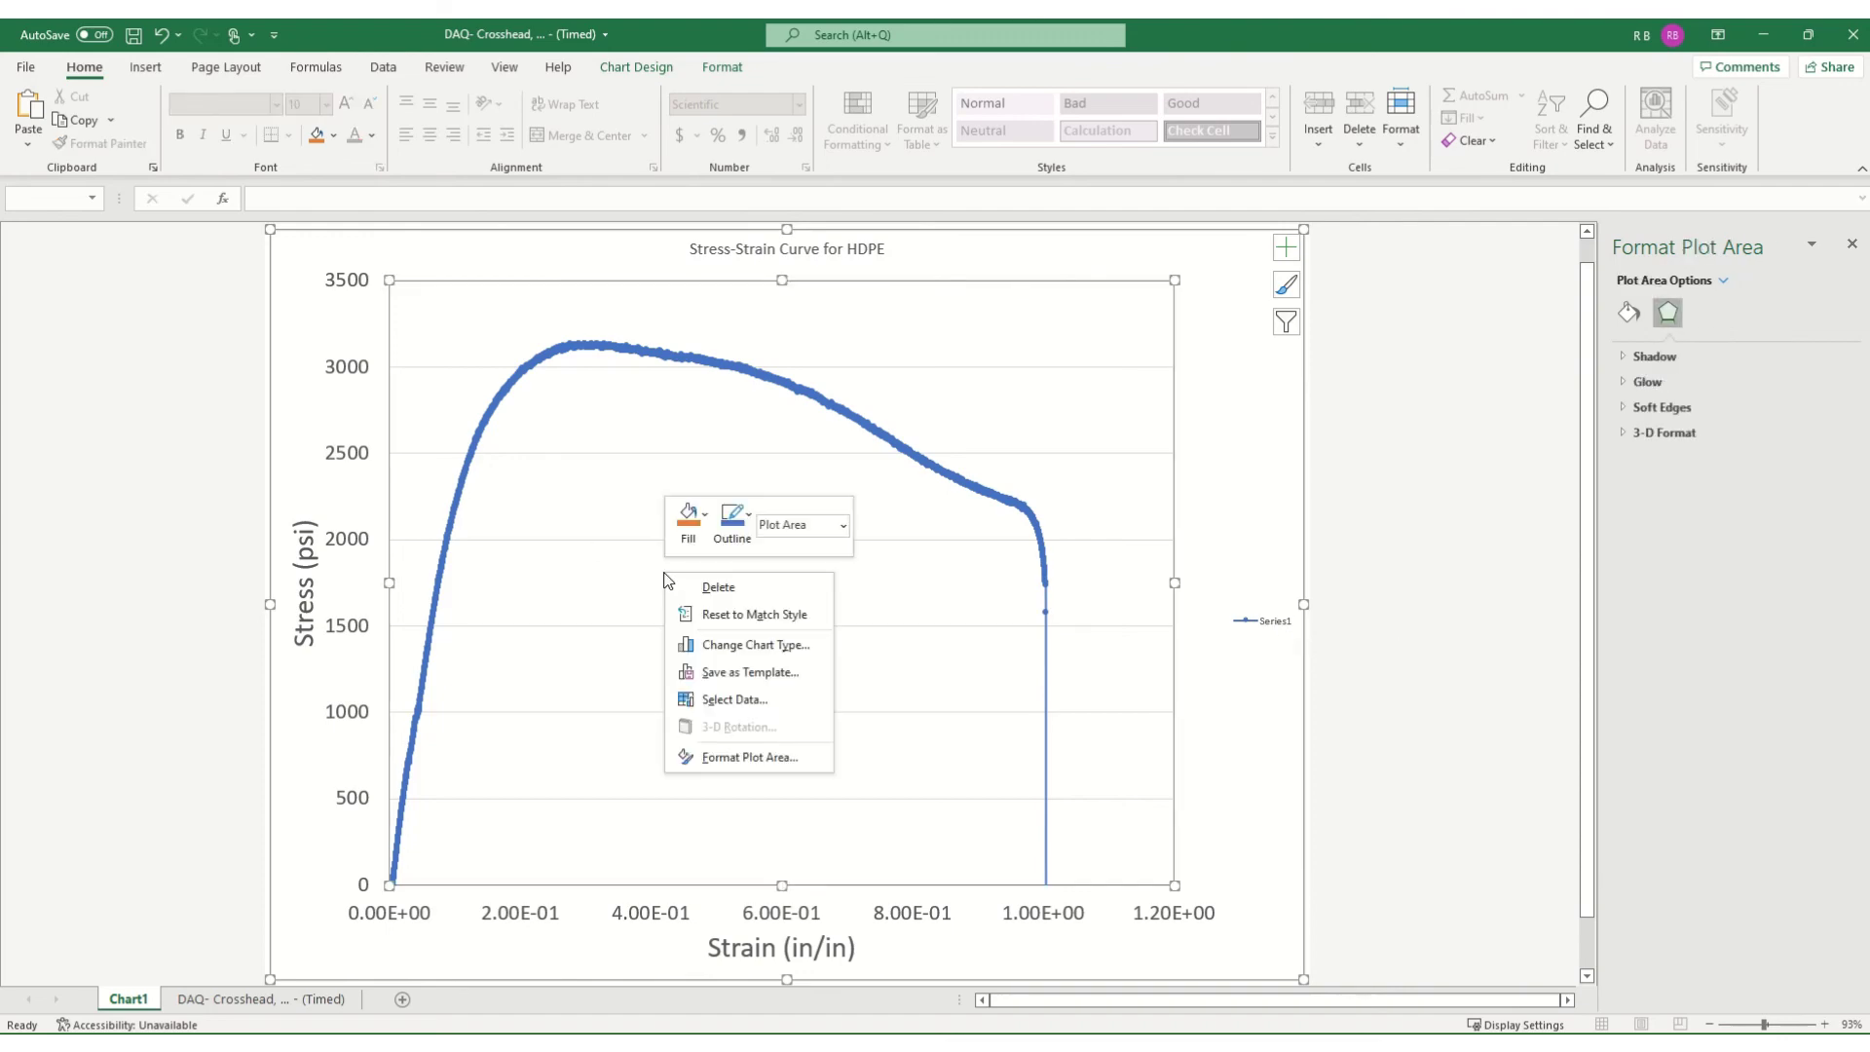
left_click(733, 702)
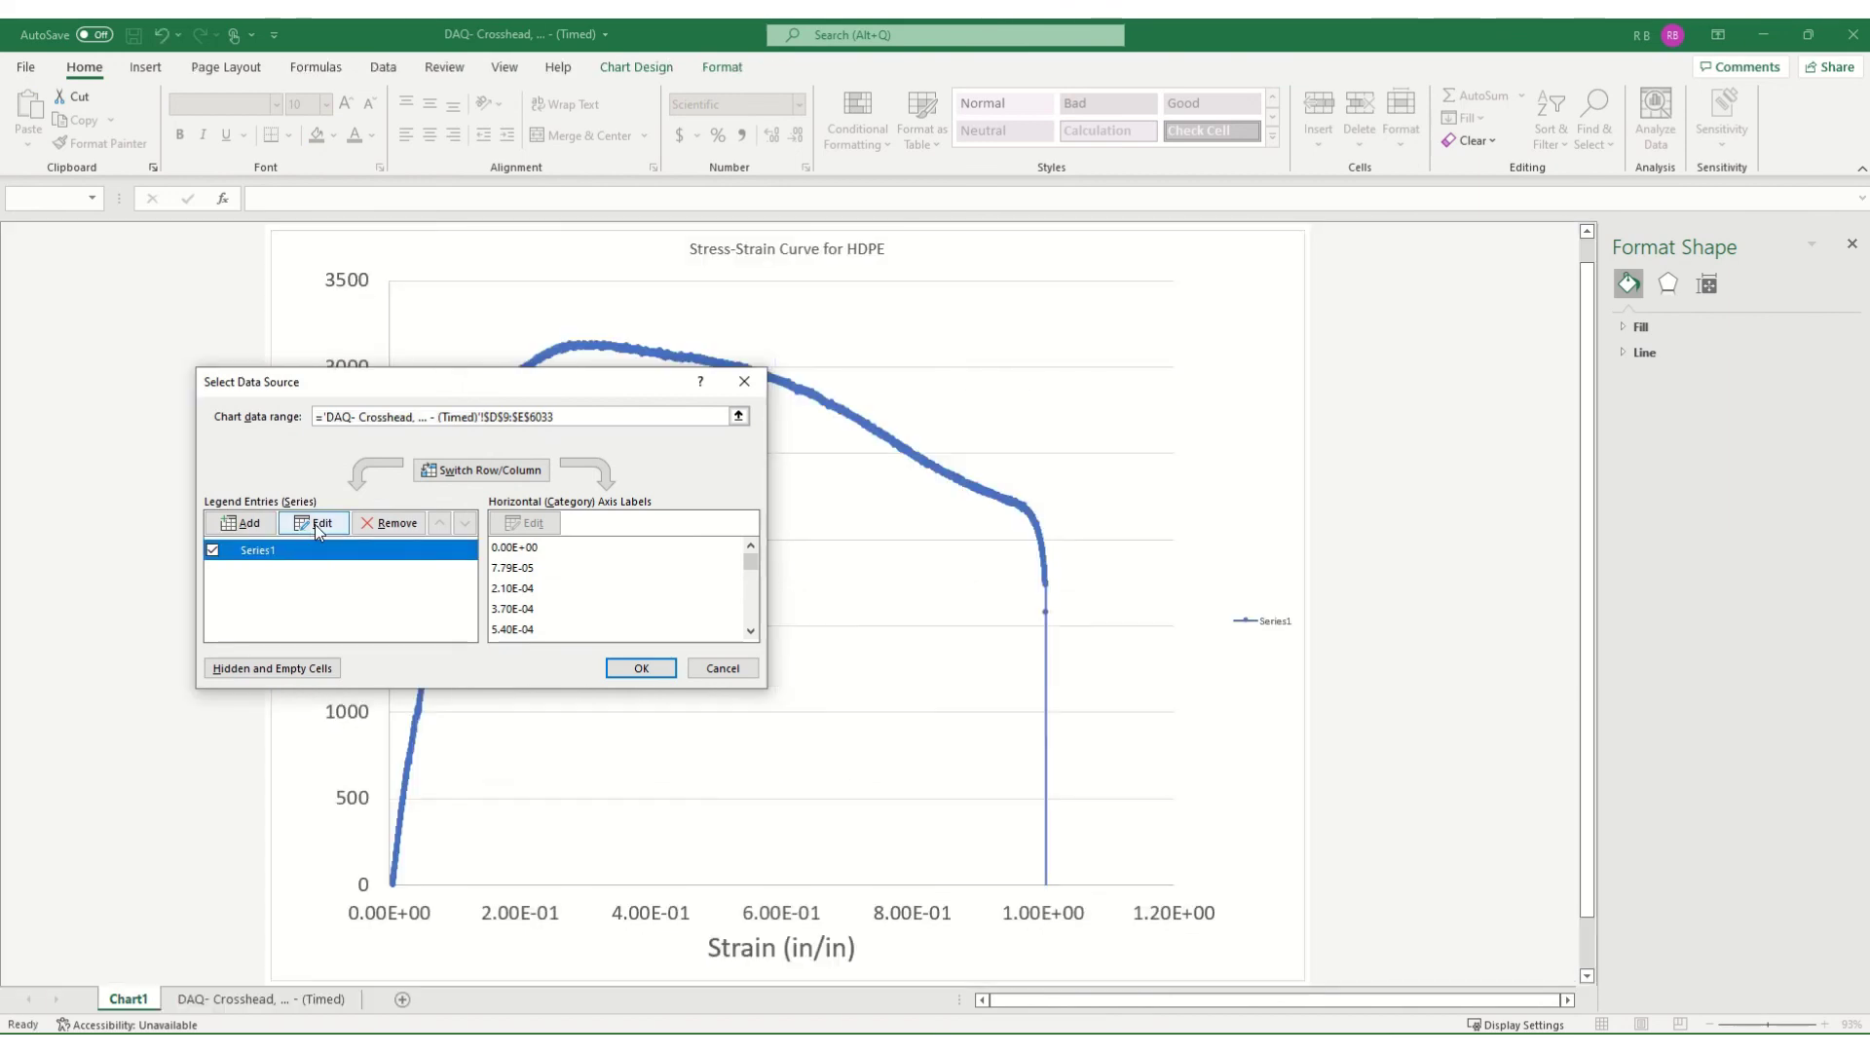
left_click(314, 524)
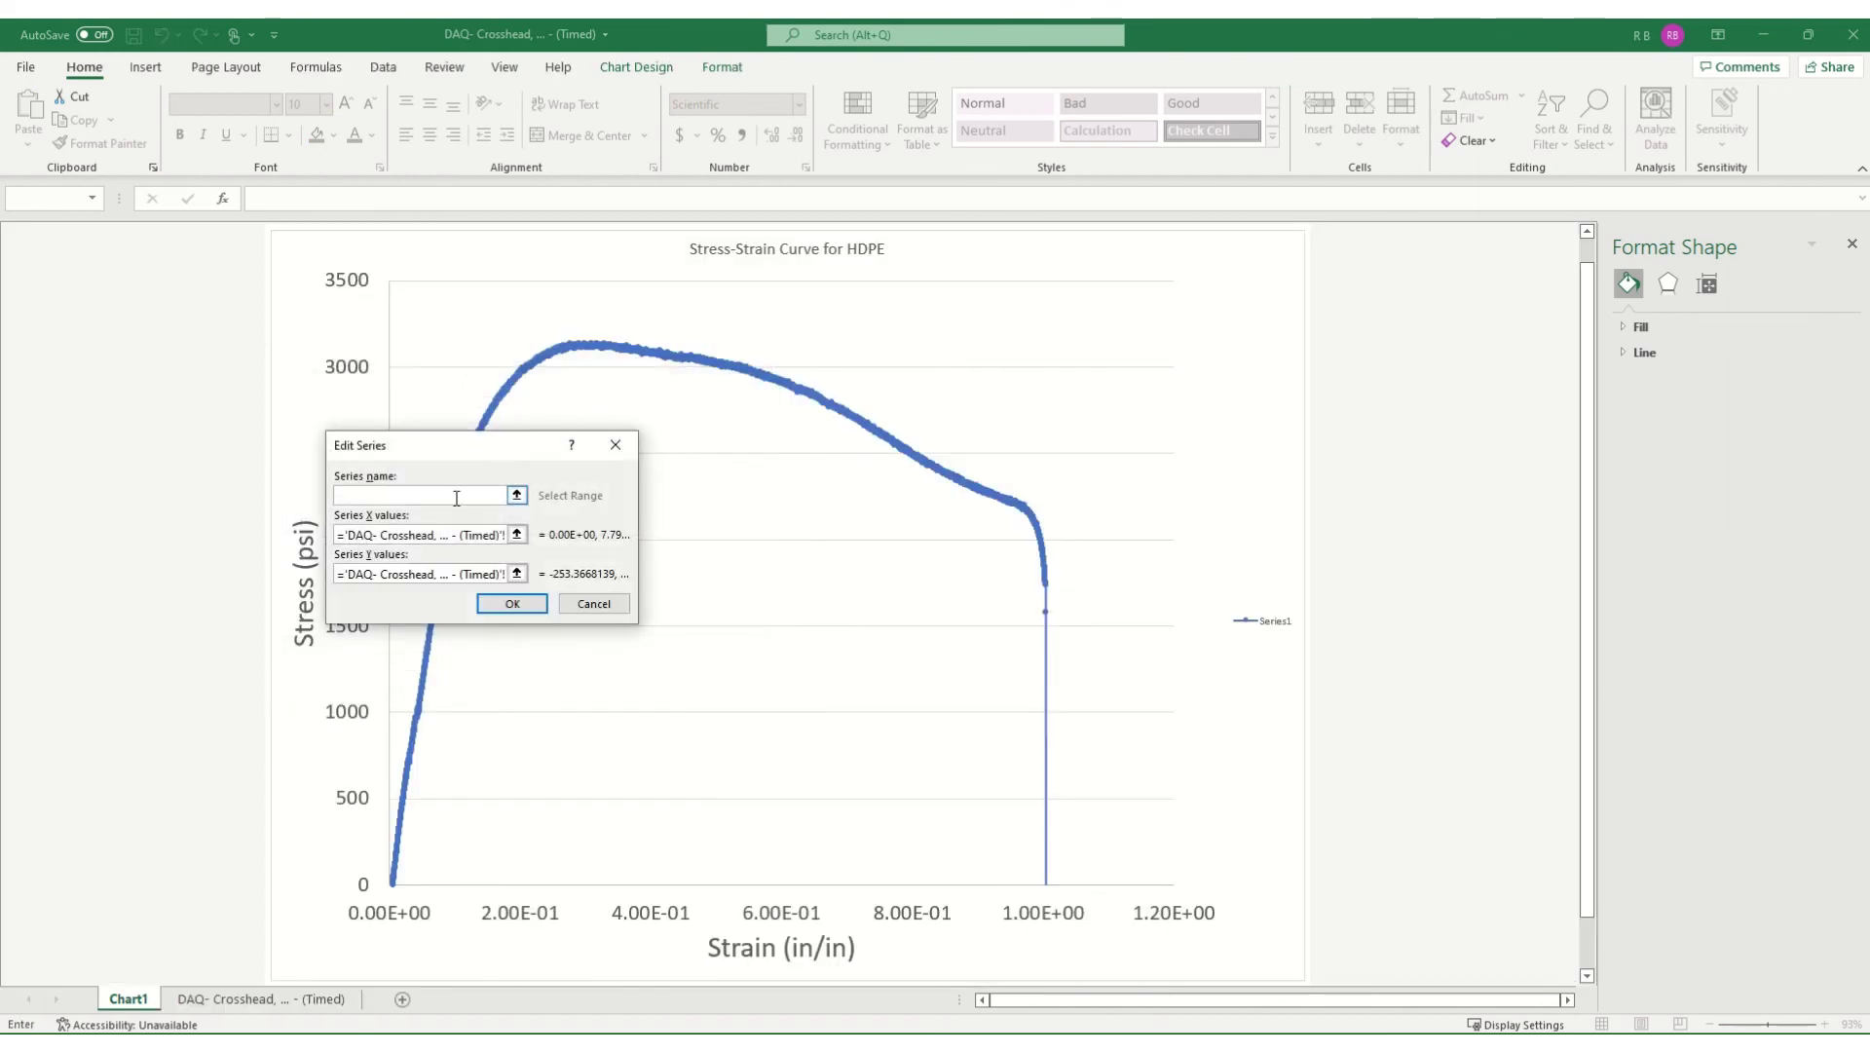
type("HDPE")
key("Return")
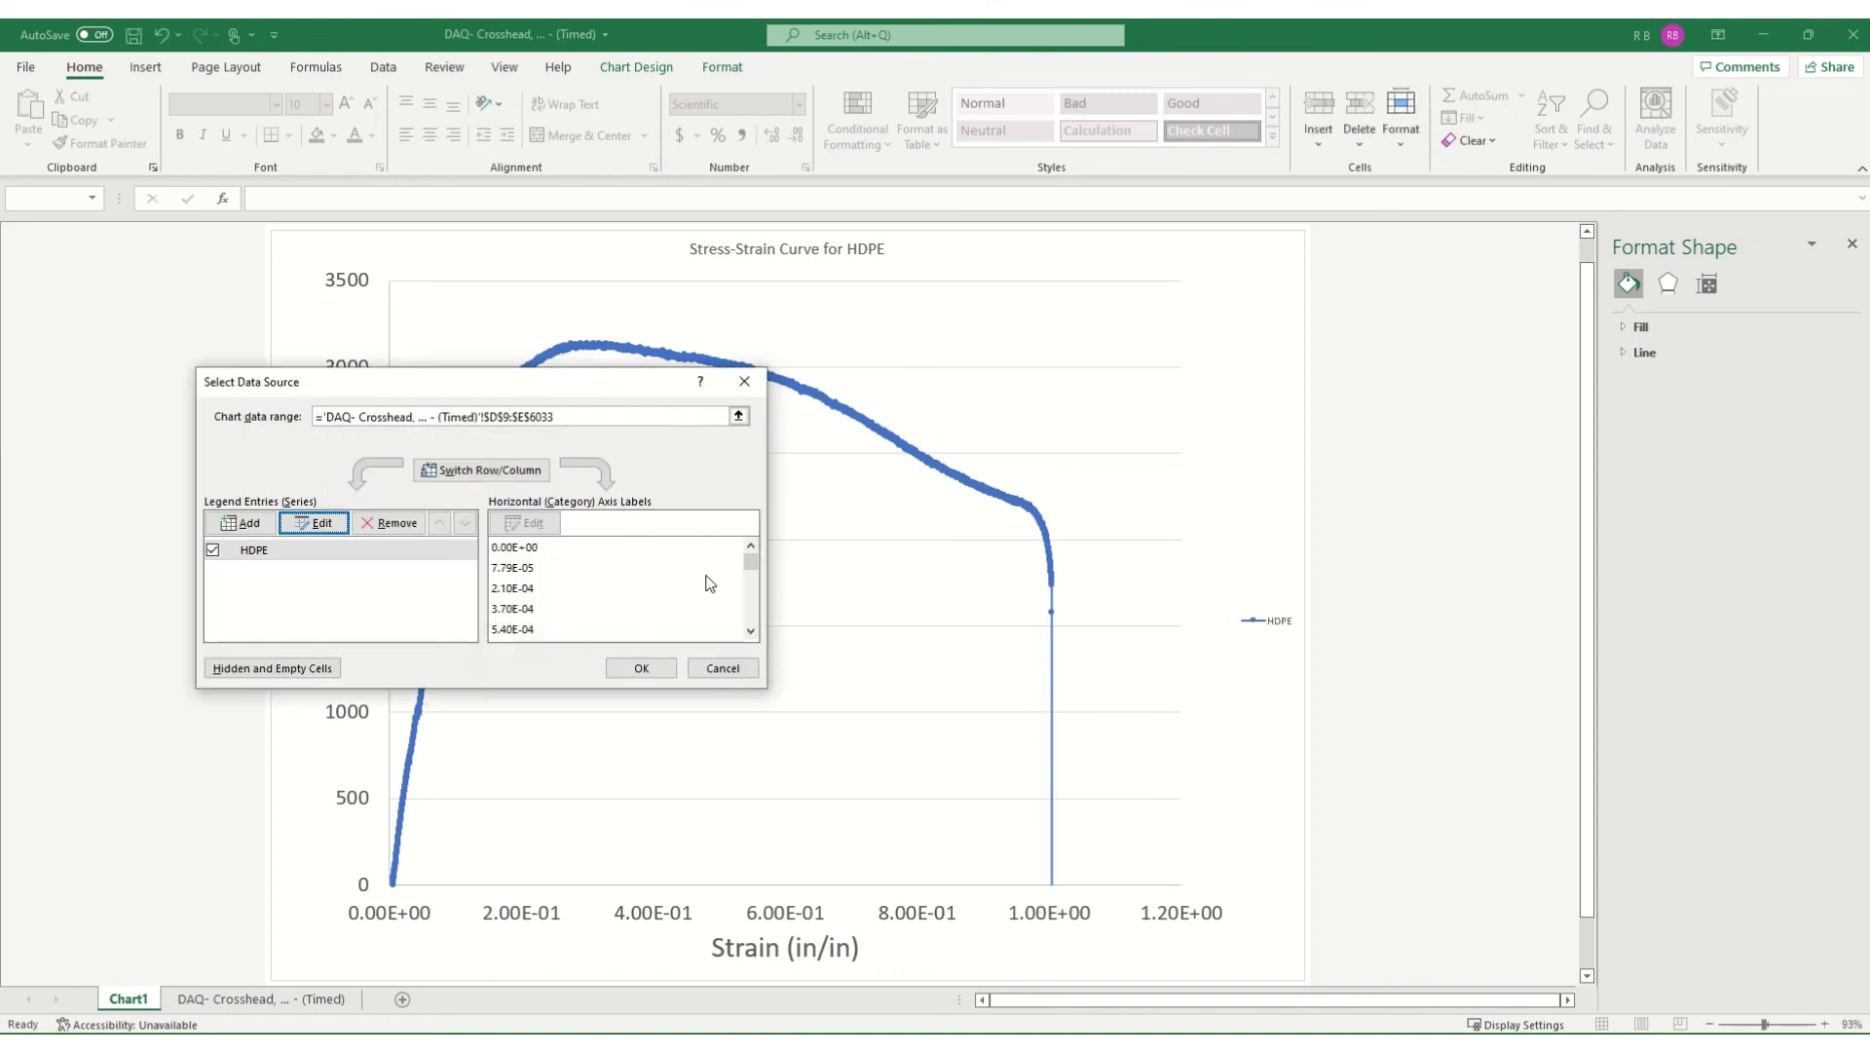
left_click(635, 667)
left_click(631, 669)
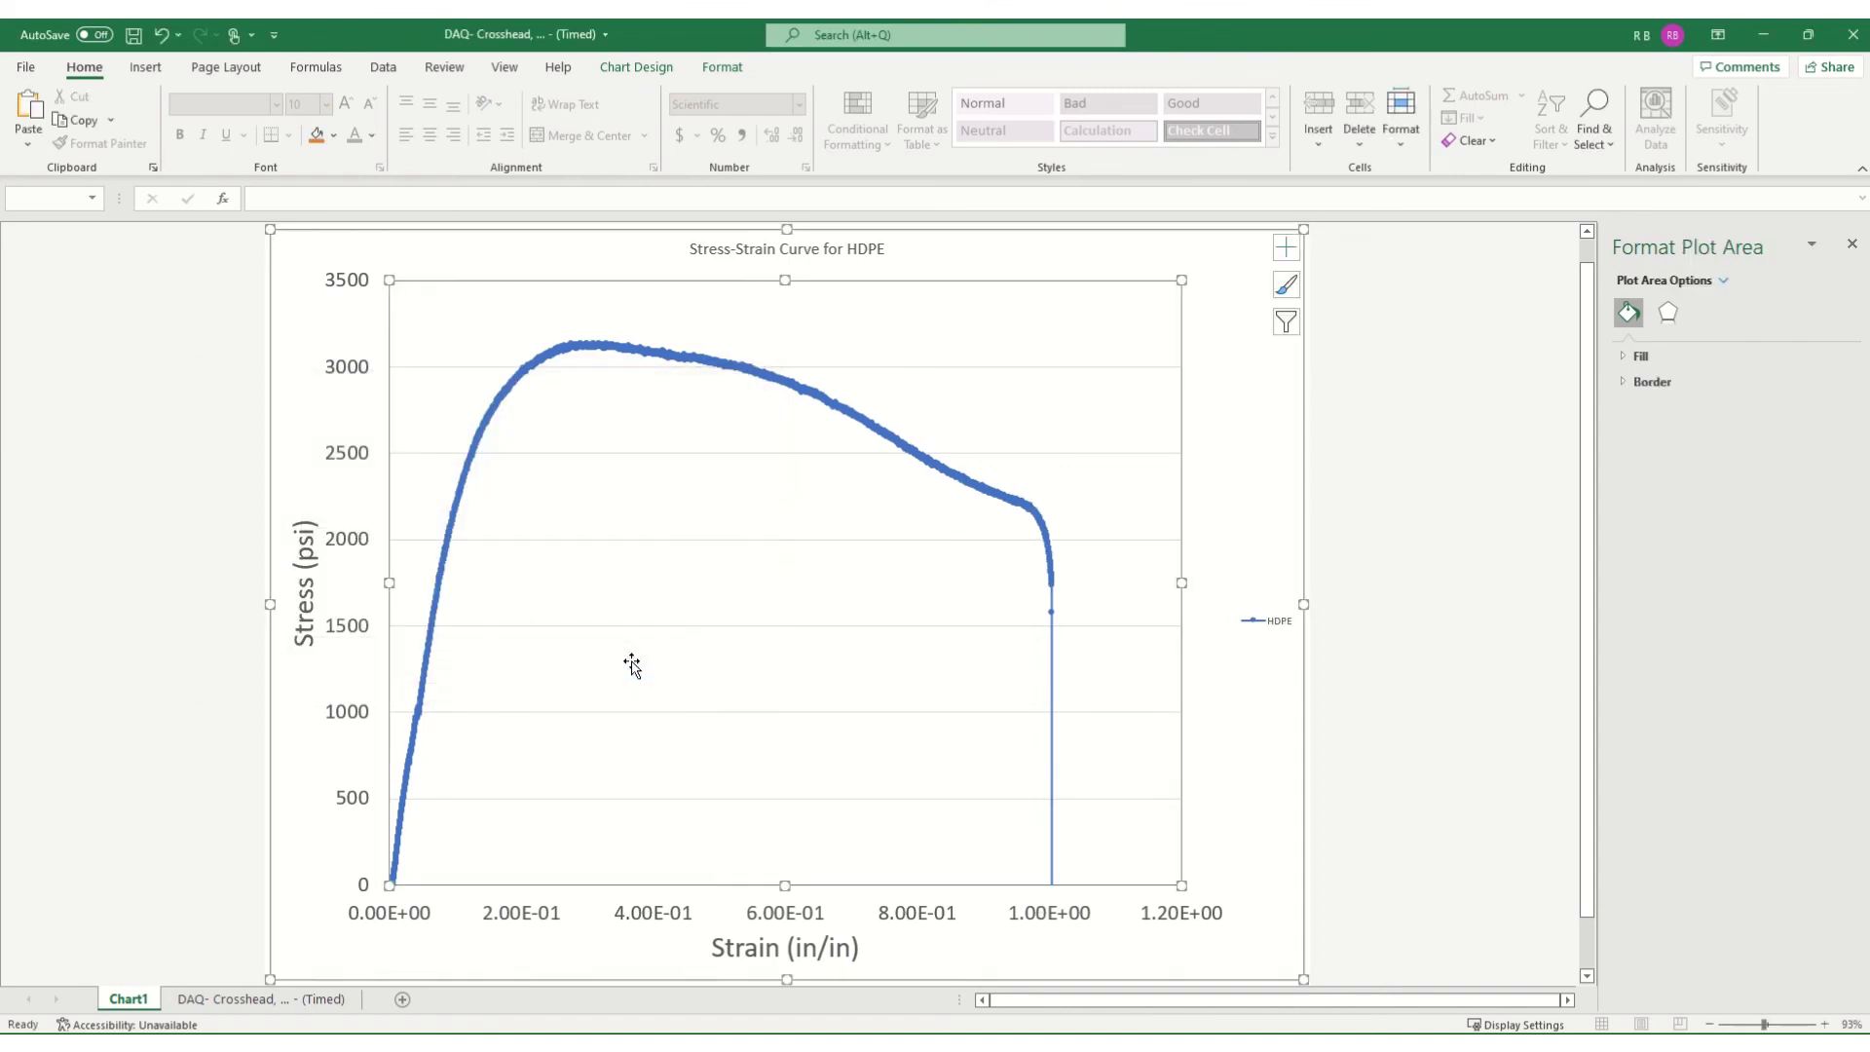
- Enlarge the chart's legend text to font size 18
left_click(1259, 623)
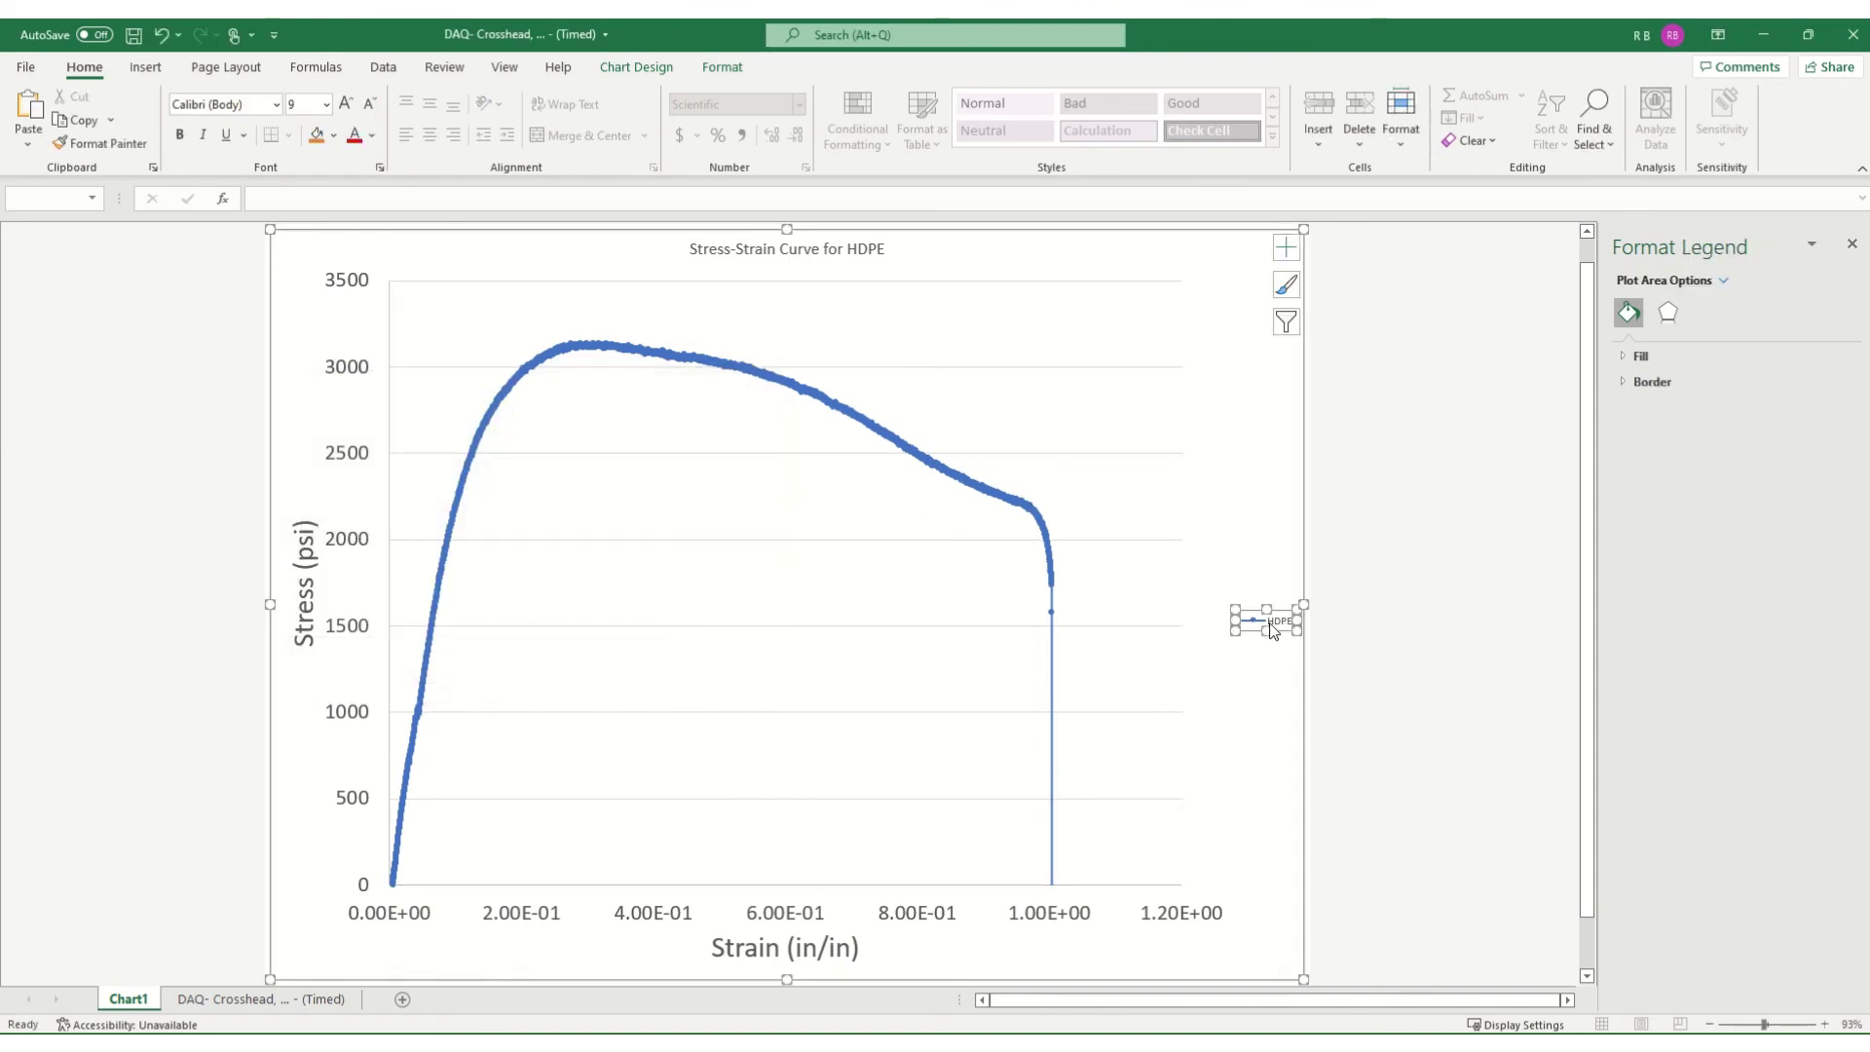
left_click(347, 105)
left_click(347, 105)
left_click(347, 105)
left_click(346, 105)
left_click(346, 106)
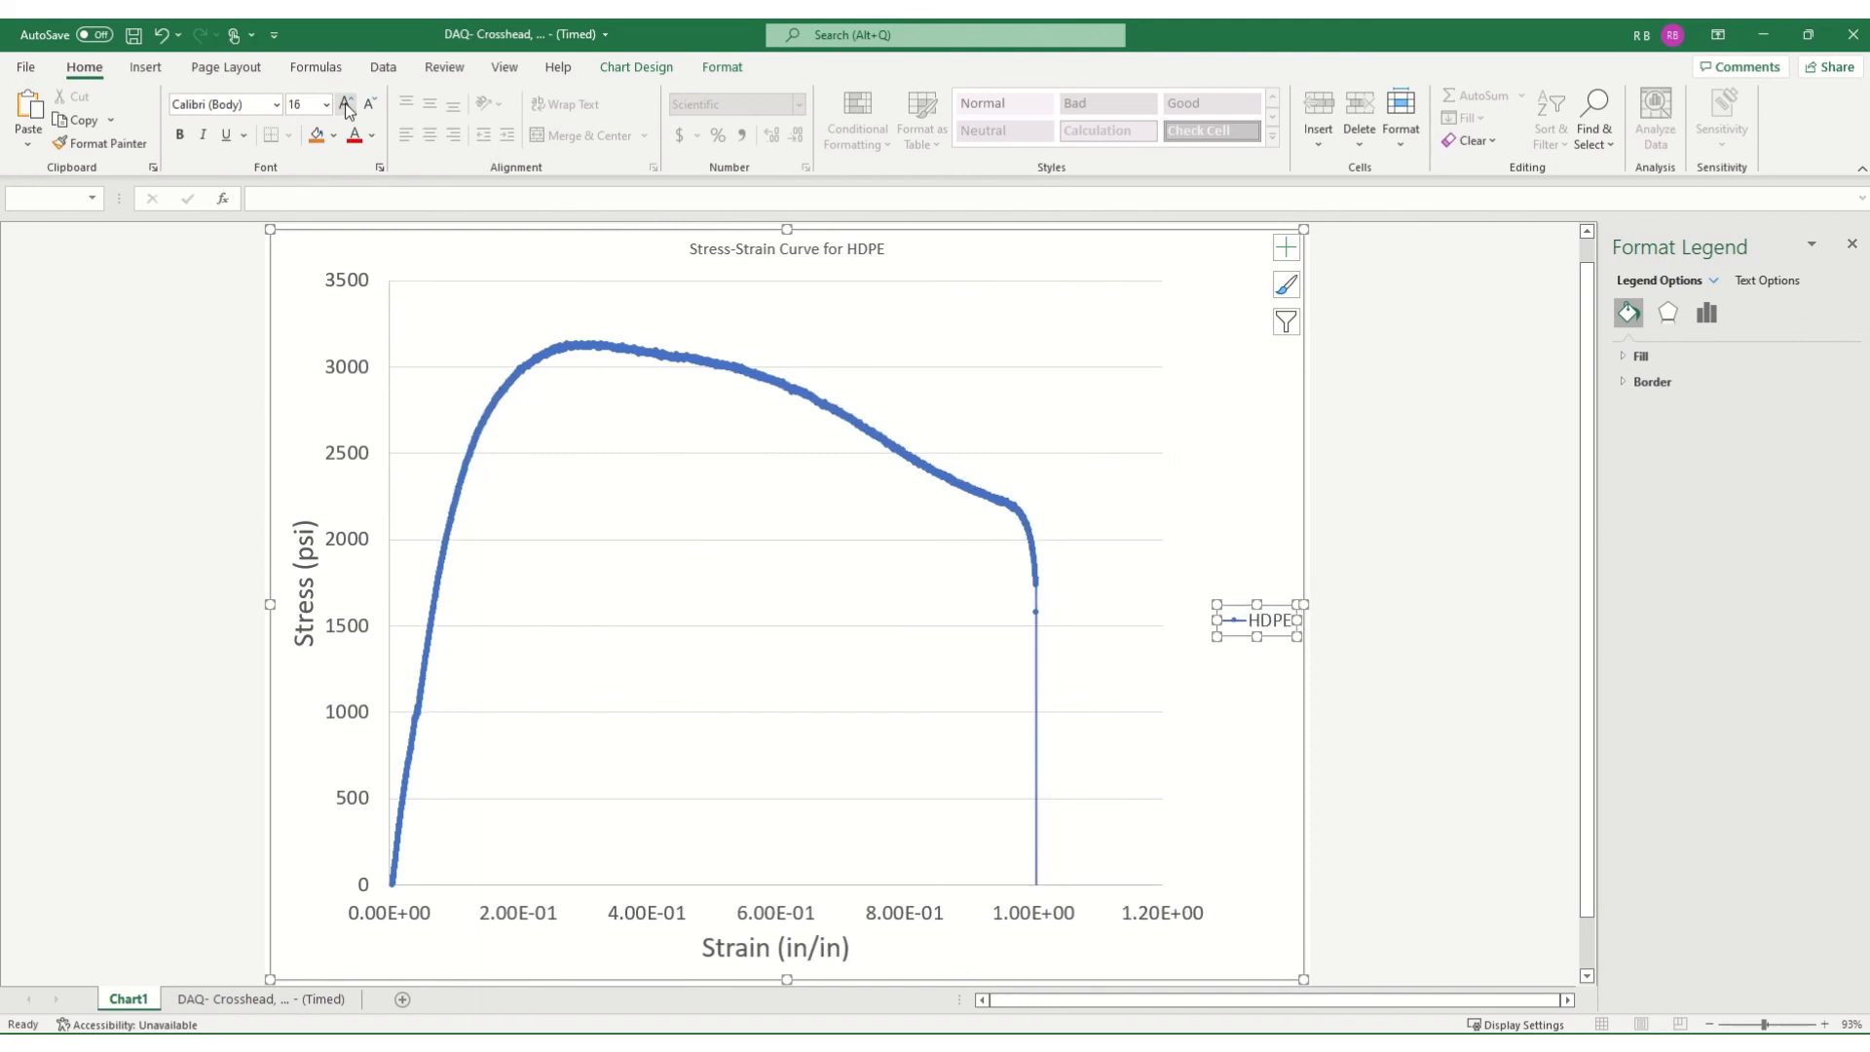
- Enlarge the chart title to font size 24
left_click(853, 248)
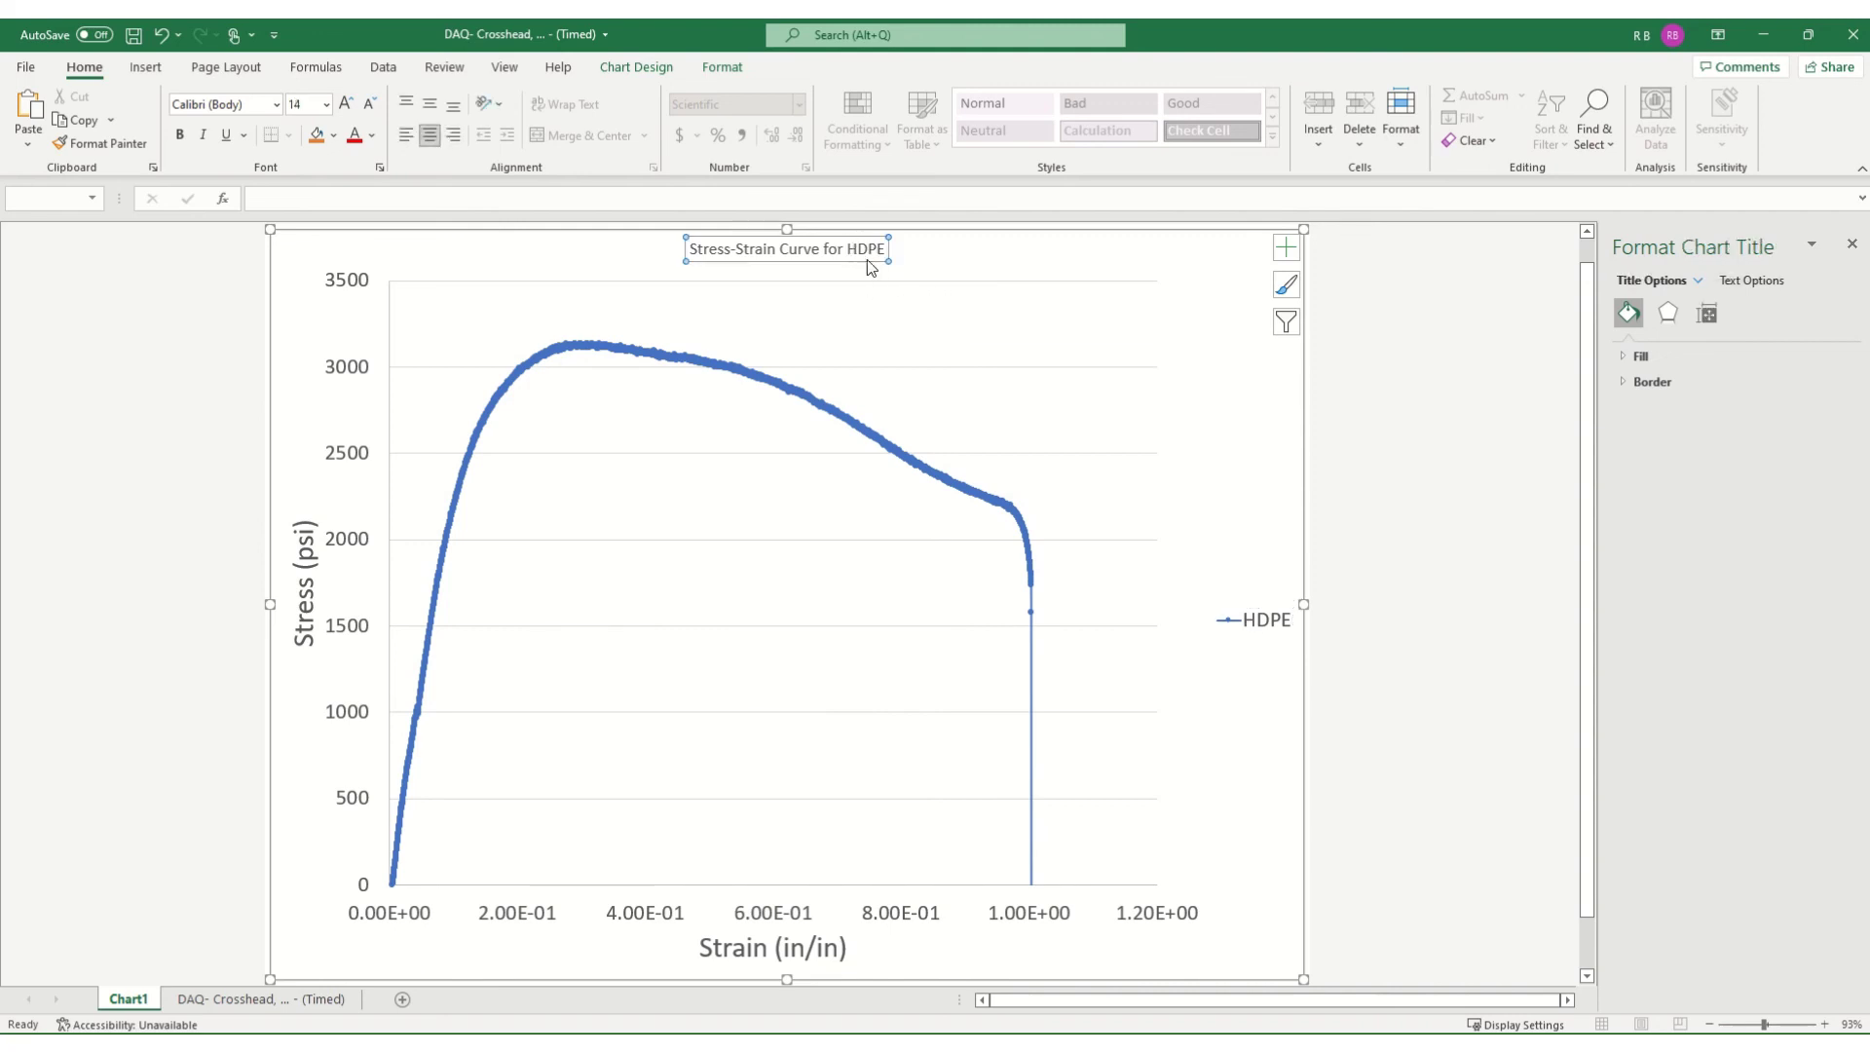
left_click(349, 102)
left_click(349, 101)
left_click(349, 102)
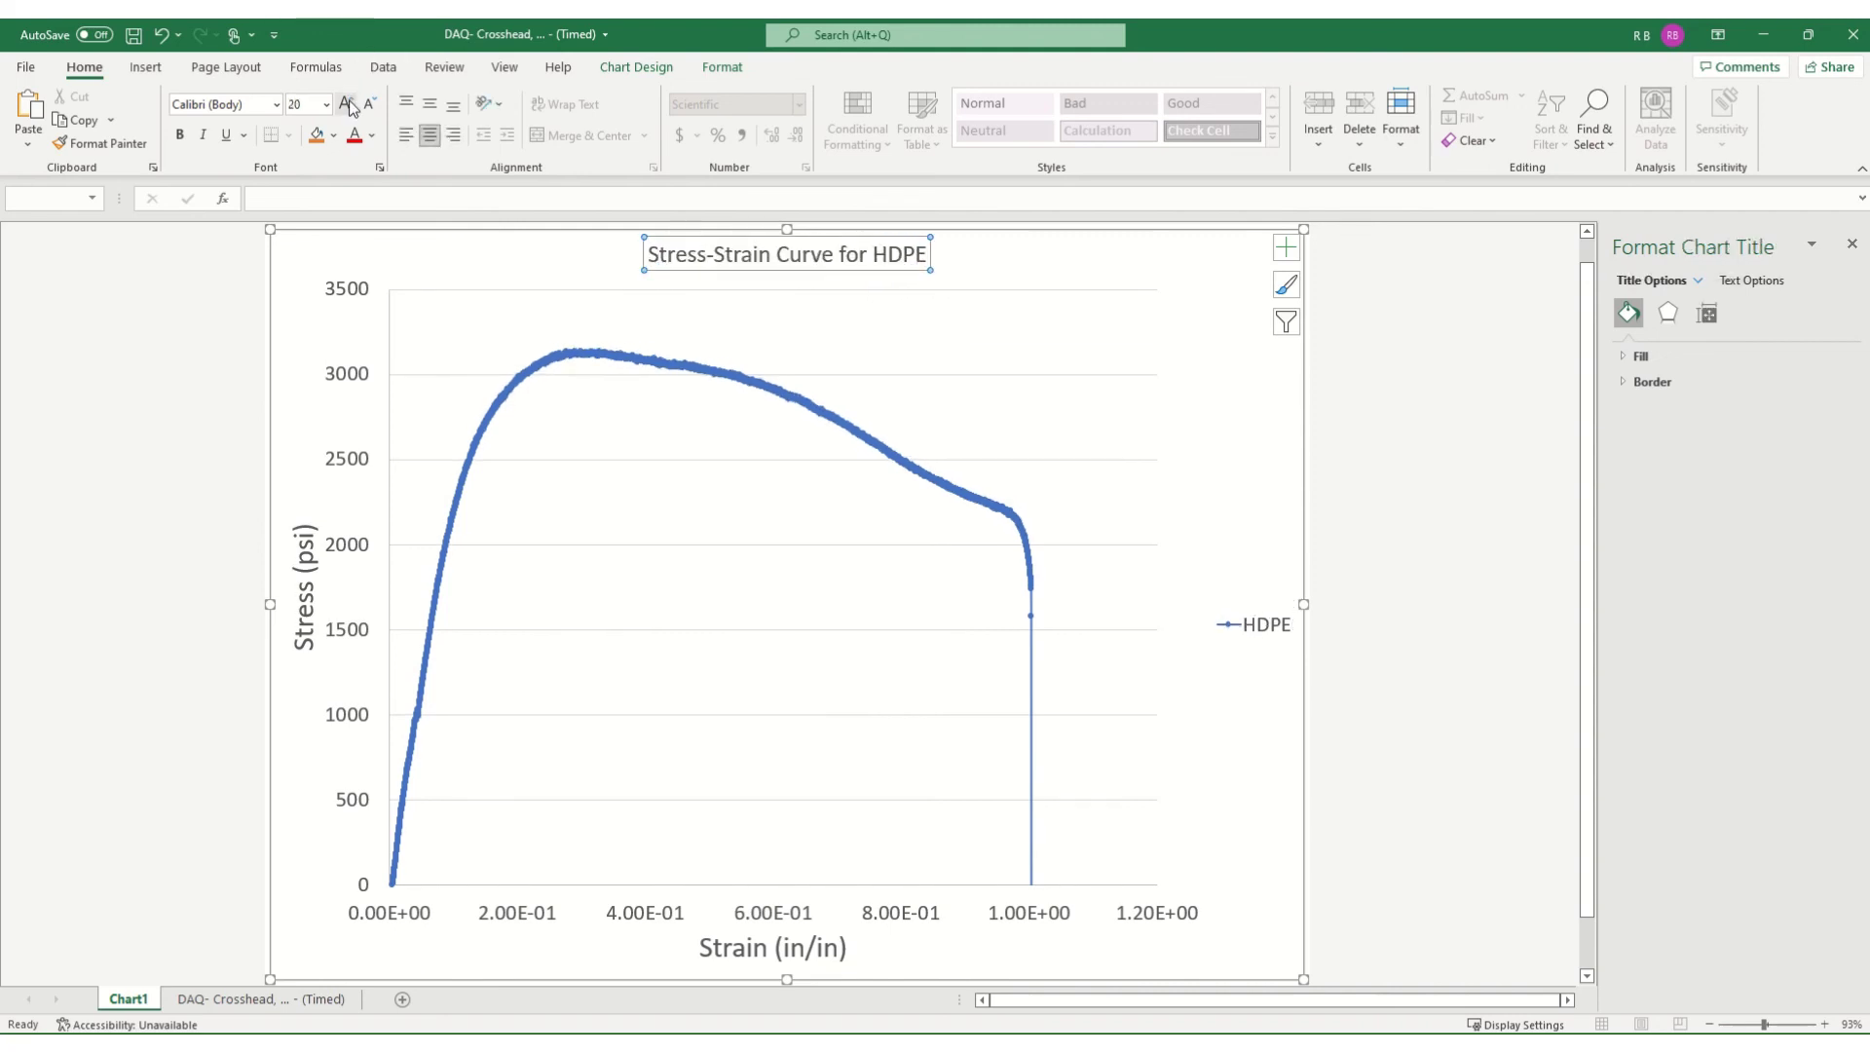
left_click(348, 101)
left_click(1429, 448)
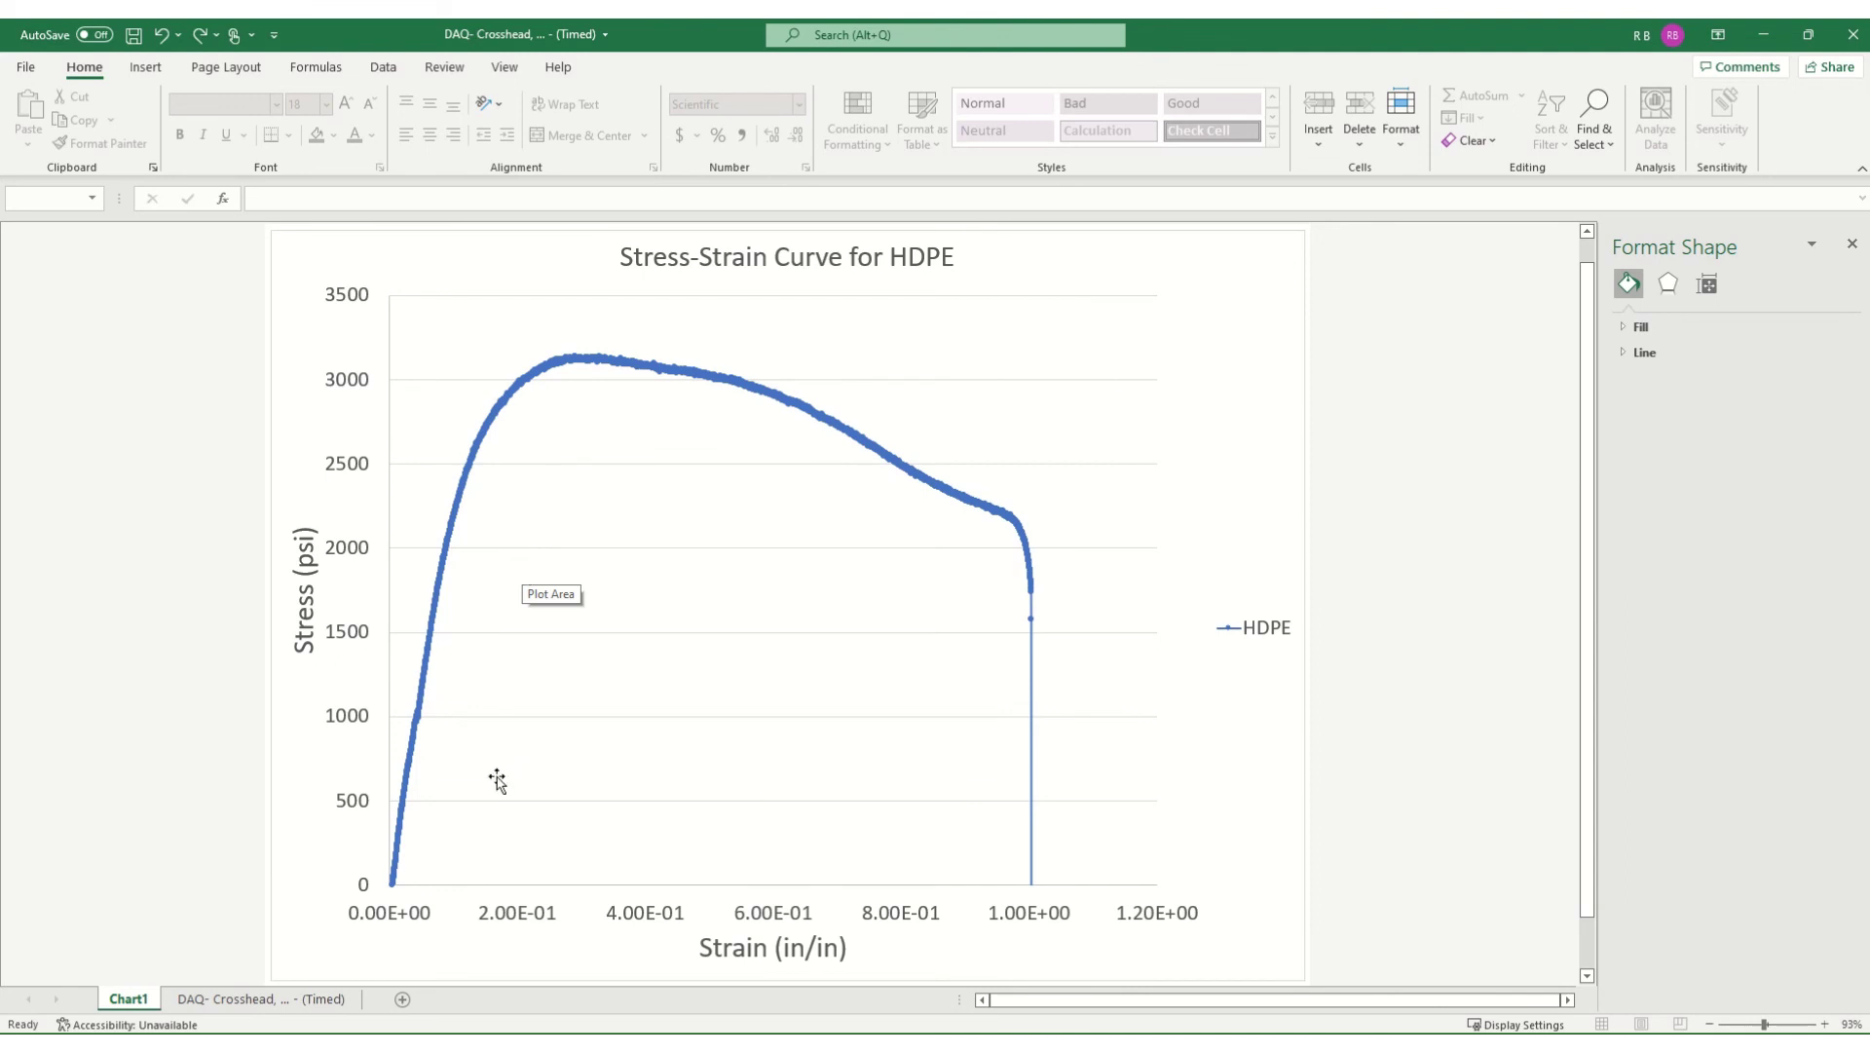
- Change the number format of the horizontal strain axis from Scientific to General
left_click(514, 915)
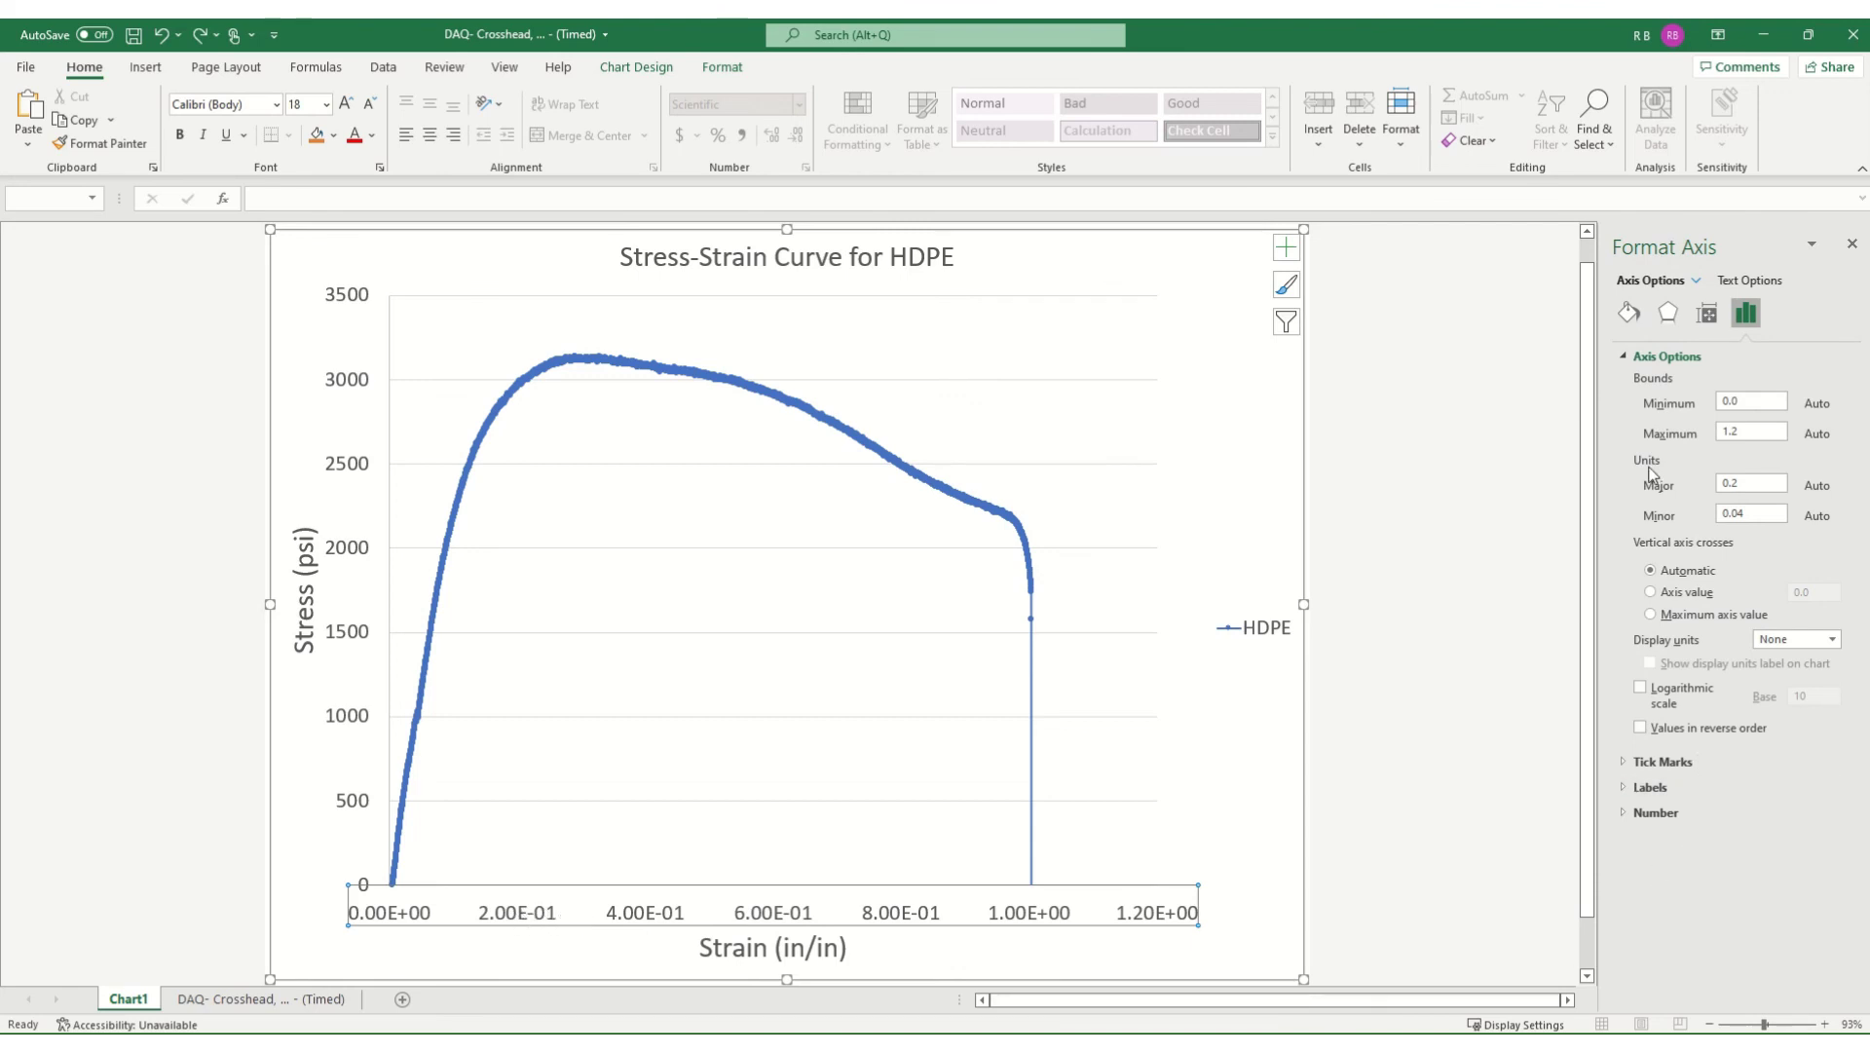
left_click(1655, 812)
left_click(1672, 859)
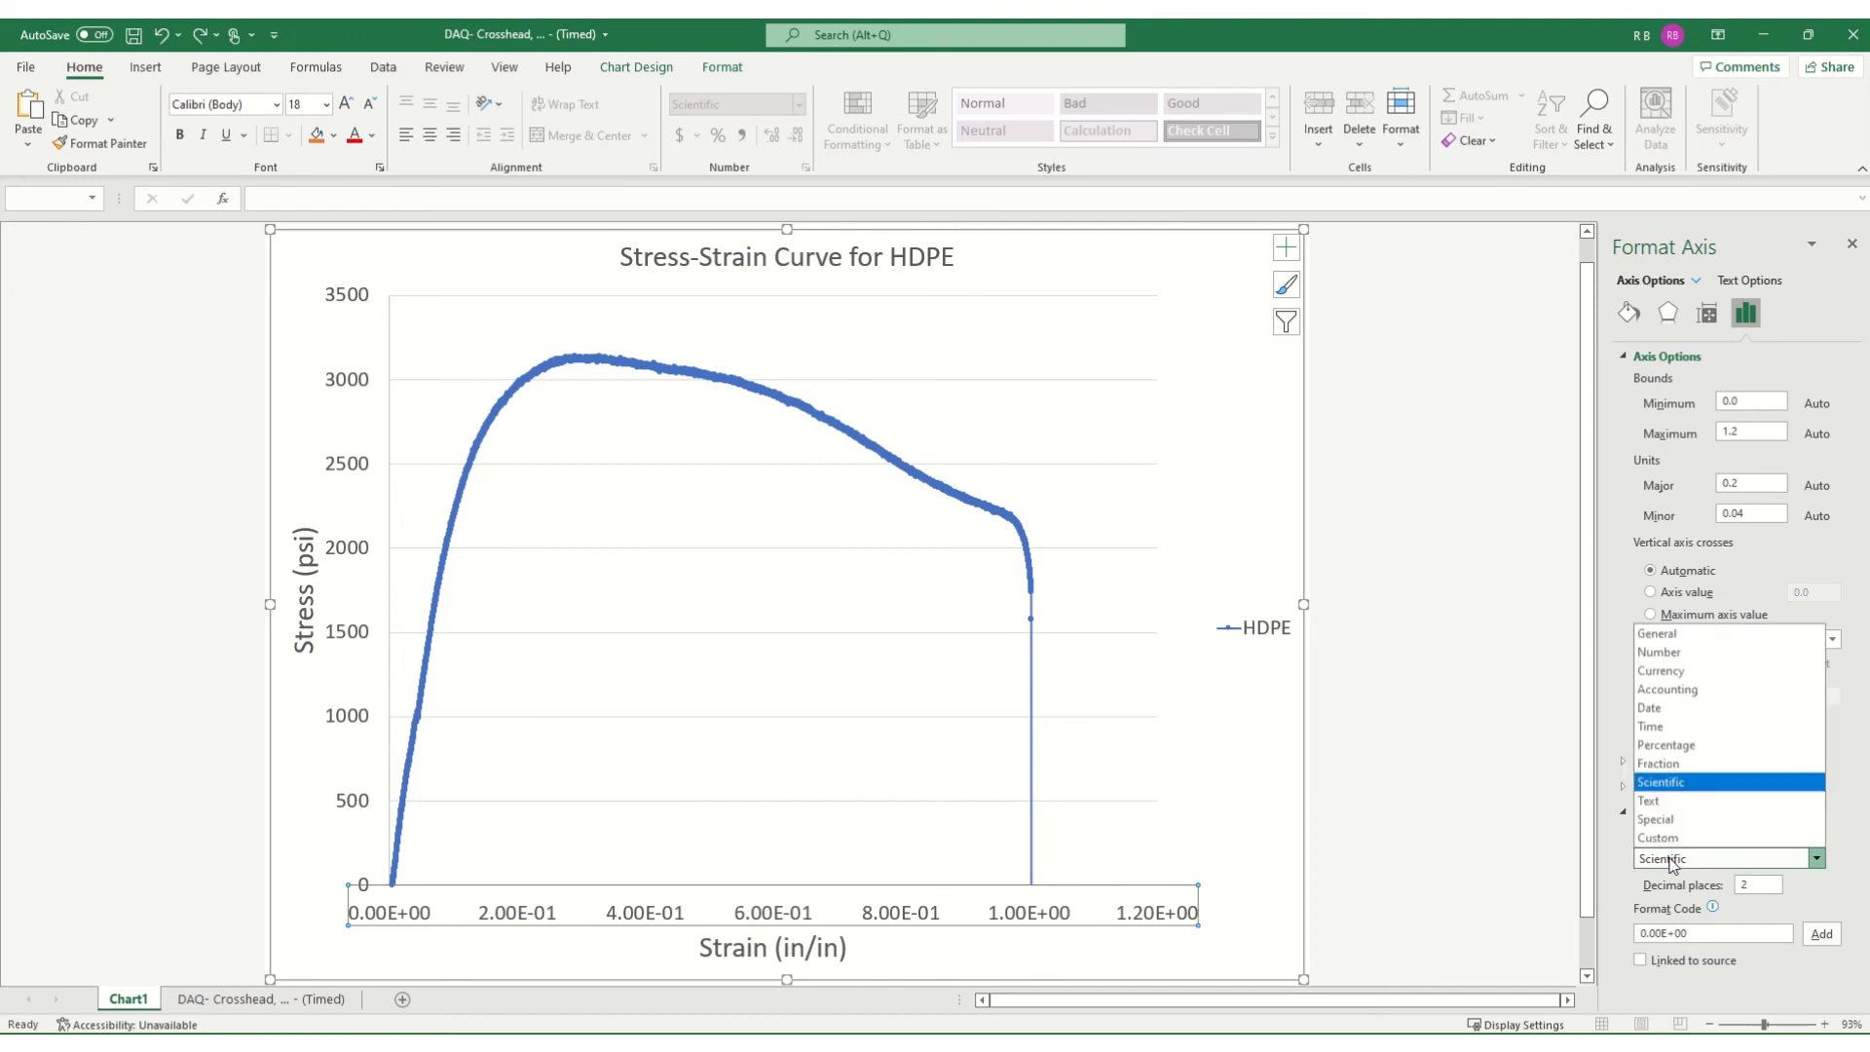
left_click(1704, 634)
left_click(1485, 734)
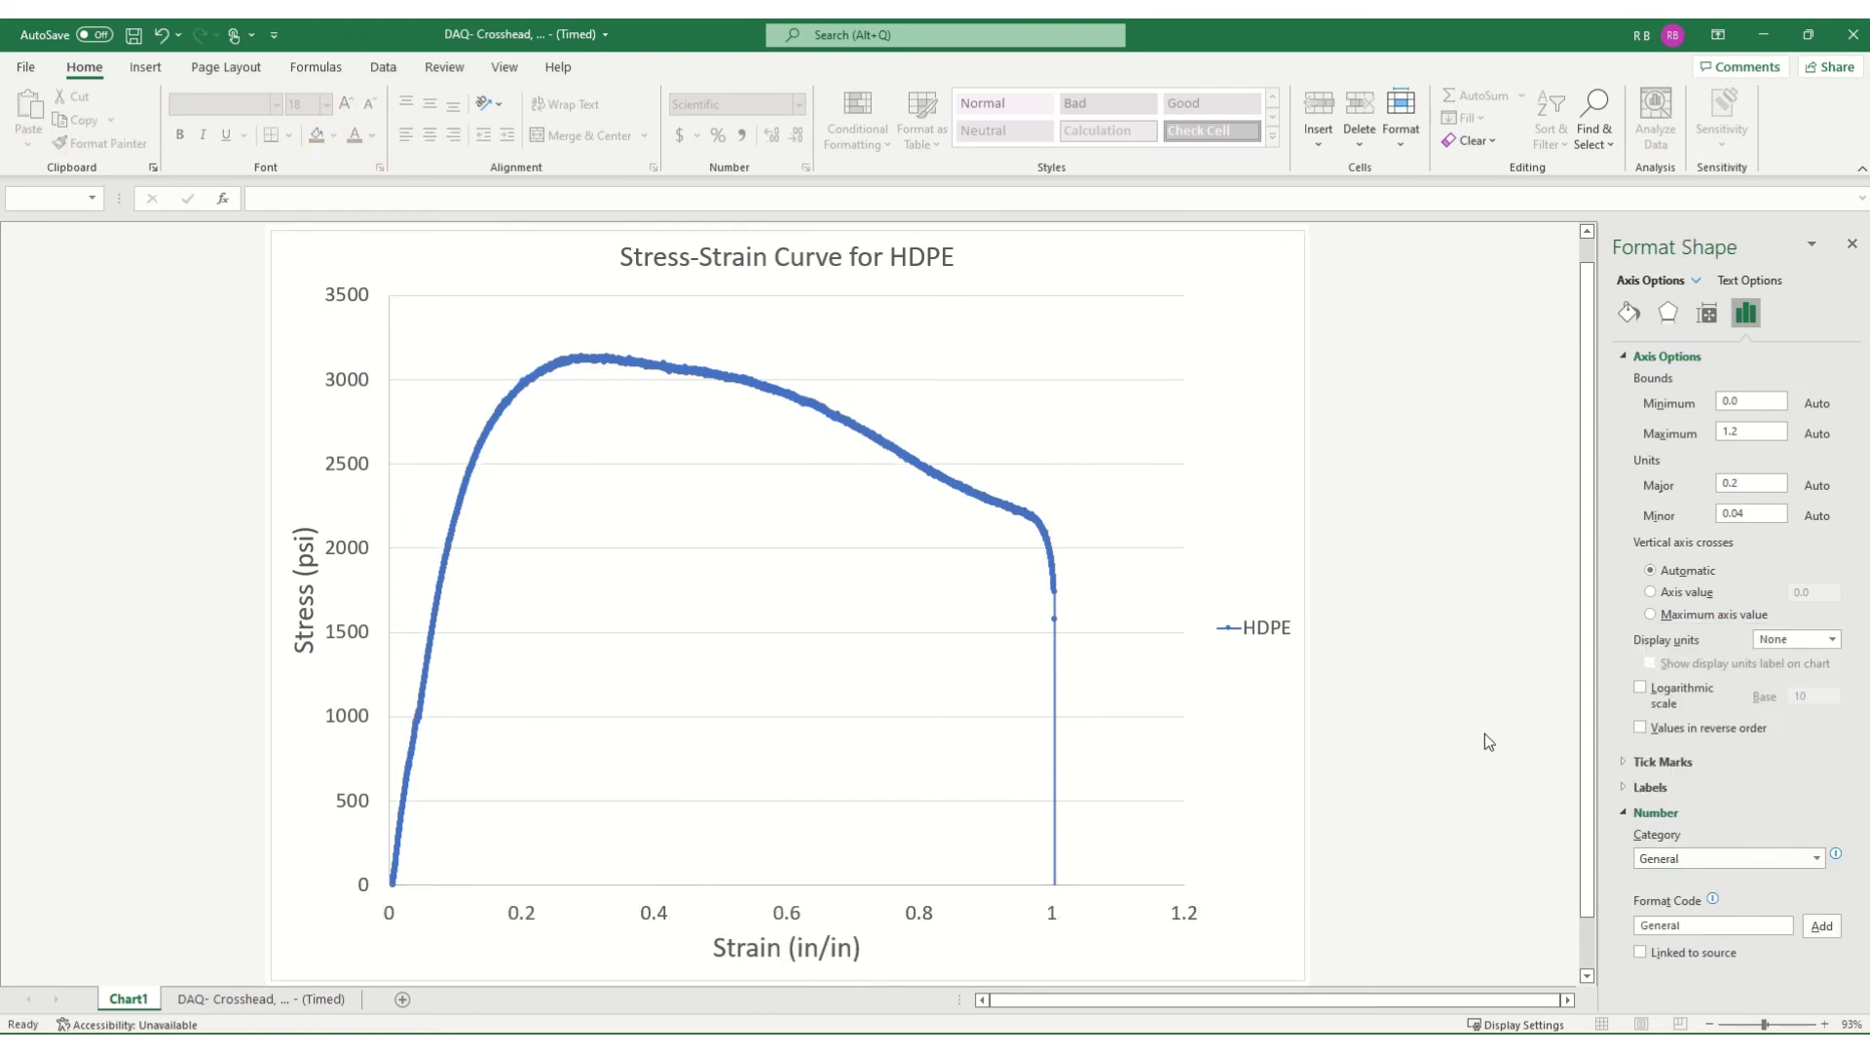